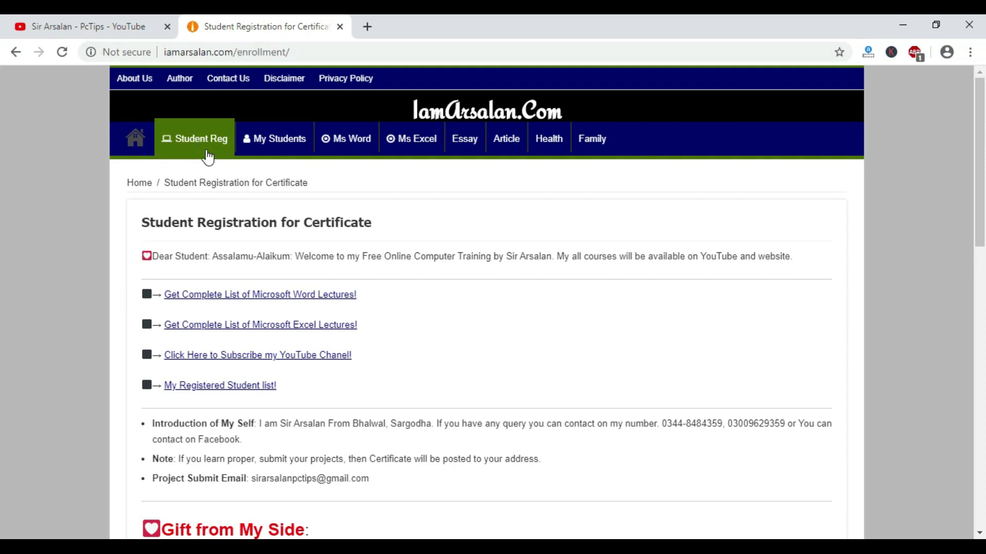
Look through the student registration page down to its form, and close the browser window
scroll(297, 314, down, 8)
scroll(207, 294, down, 7)
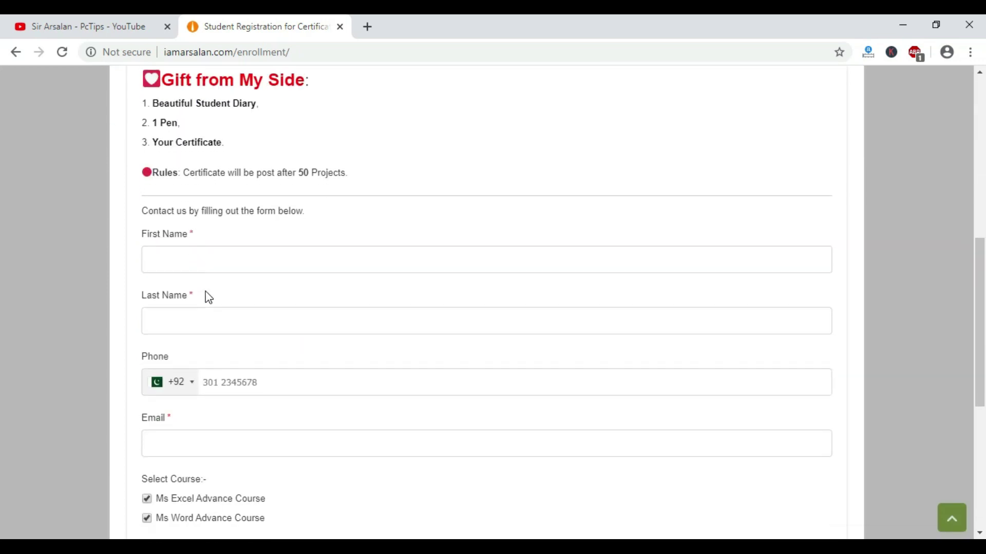
scroll(268, 371, up, 15)
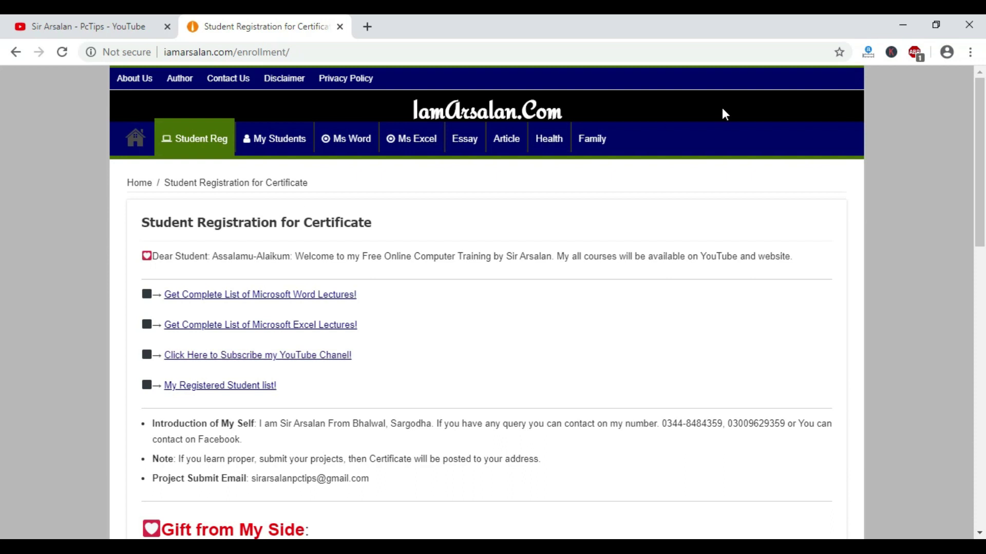
click(960, 28)
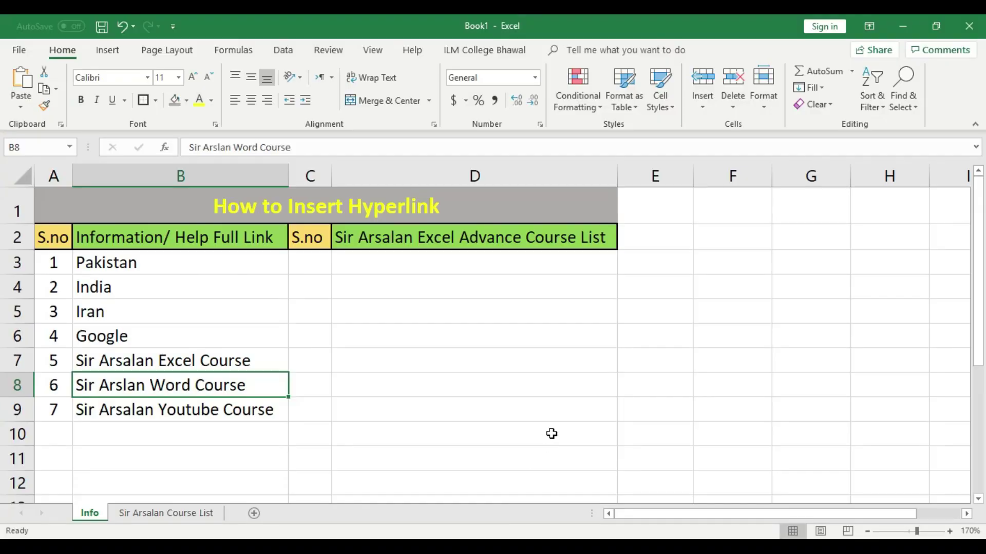
Go through the entries in cells B3 to B9 of the Info sheet one by one and return to Pakistan
click(551, 433)
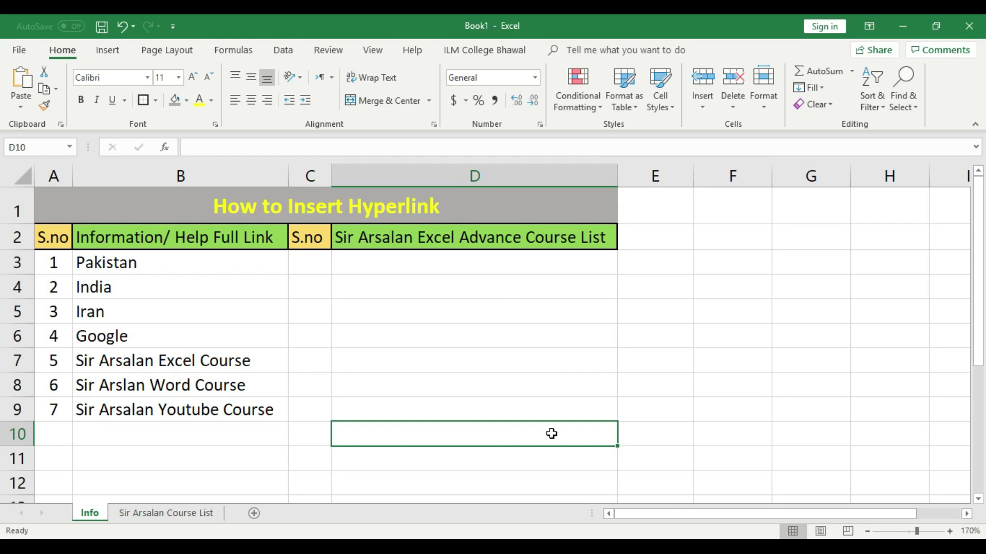
click(134, 263)
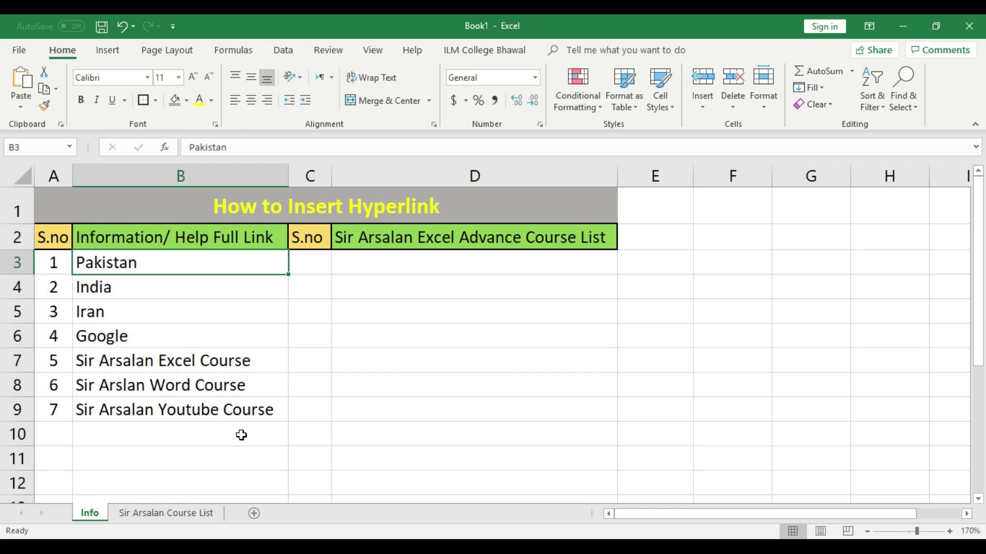
key(Down)
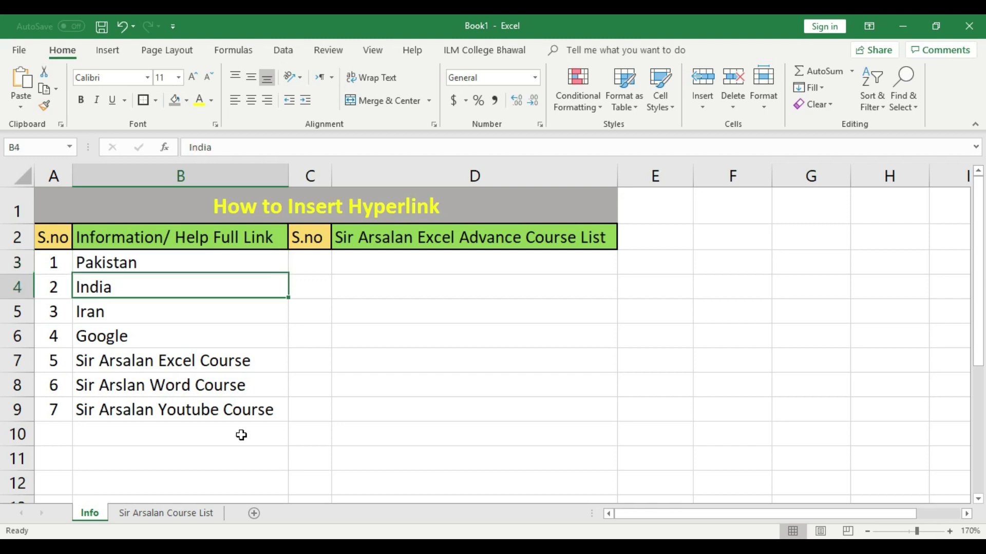
key(Down)
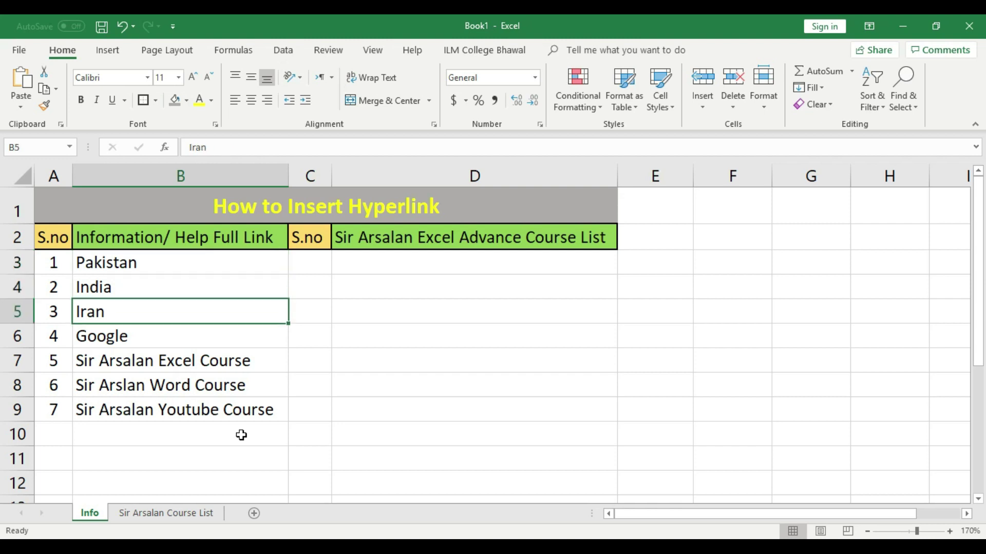
key(Down)
key(Down)
key(Down)
key(Down)
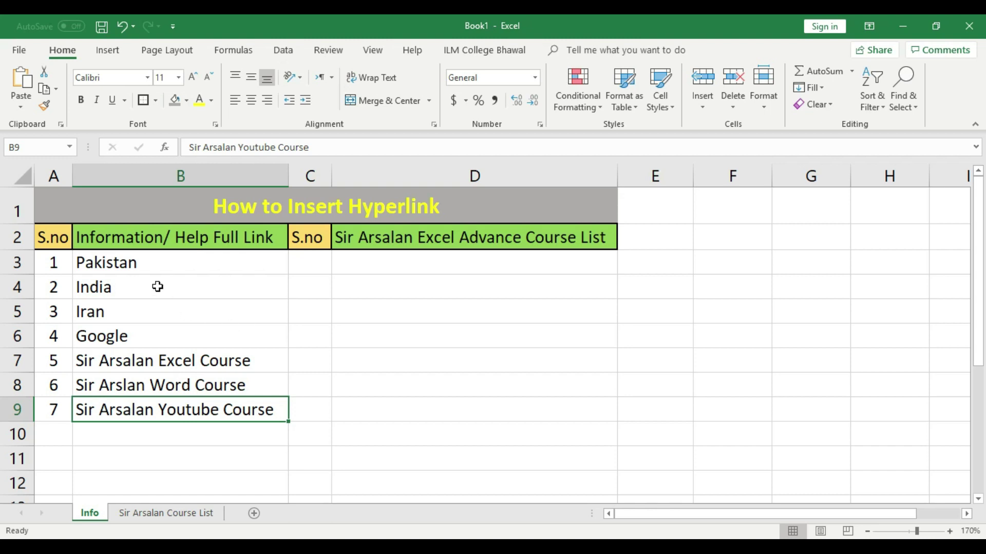
click(153, 262)
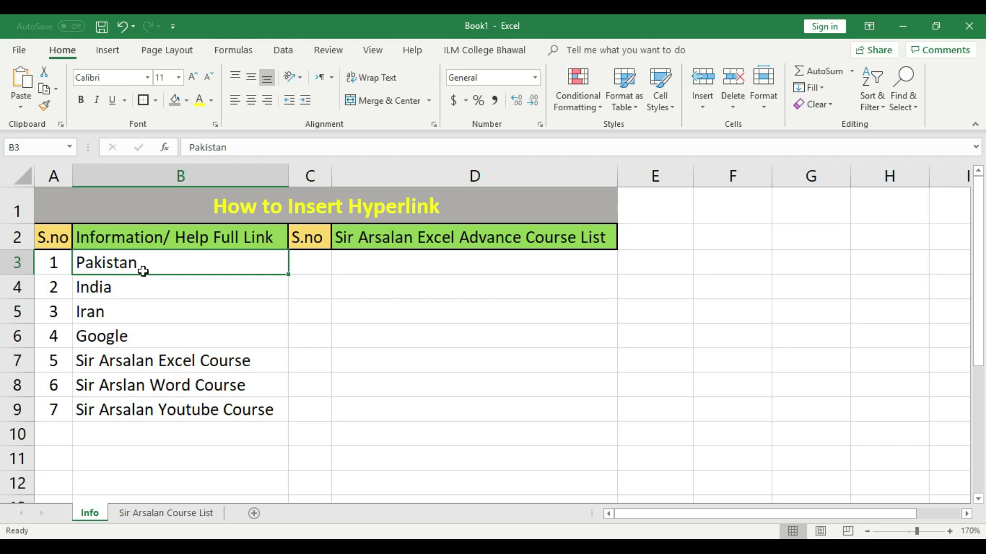
Switch to Chrome and search Google for pakistan
click(508, 546)
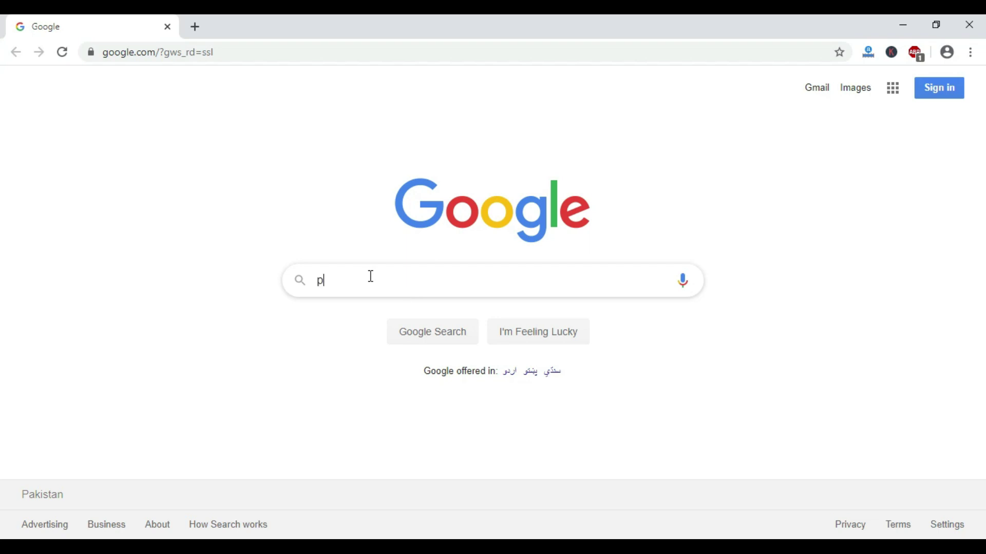
text(pakistan)
key(Return)
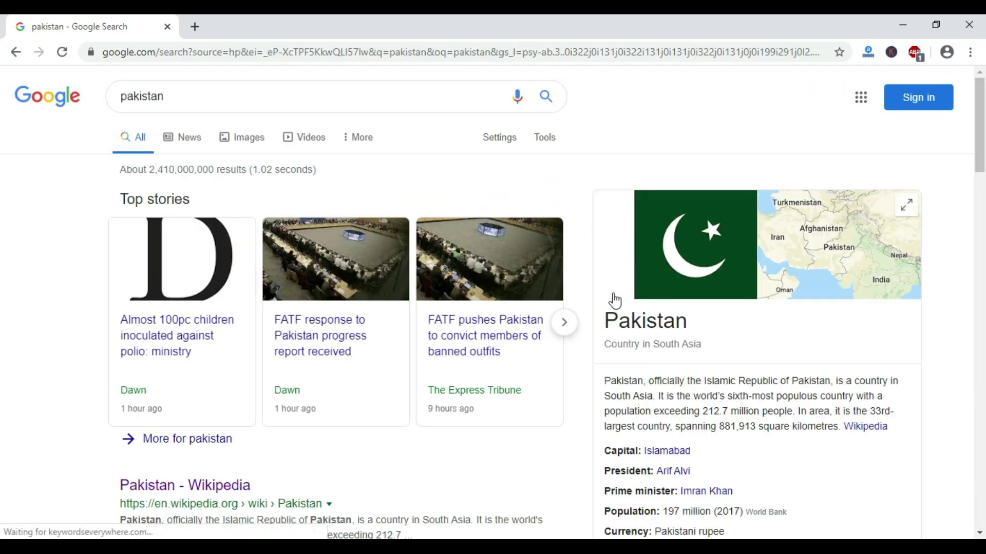
Look through the search results and open the Wikipedia article on Pakistan
scroll(614, 296, down, 2)
scroll(403, 374, down, 3)
scroll(397, 348, up, 4)
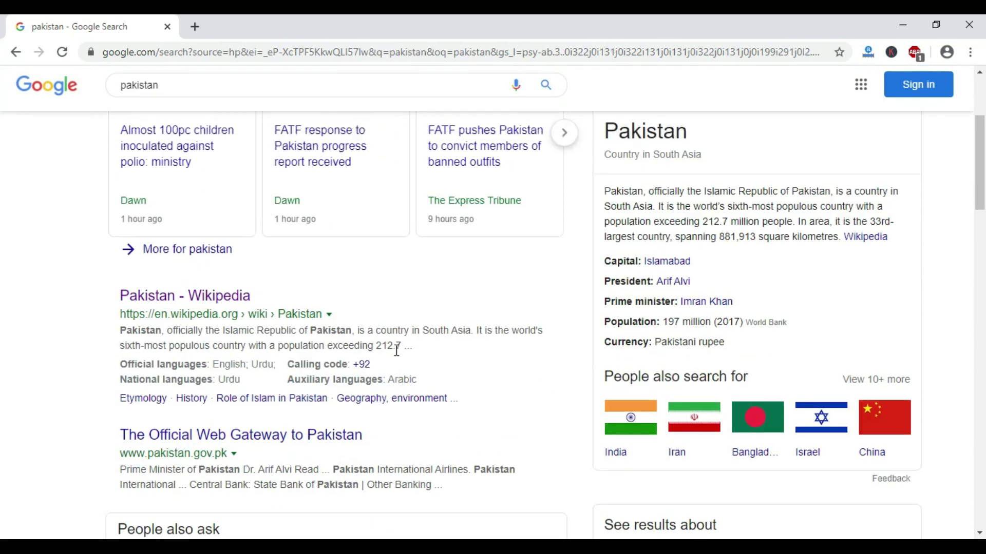
scroll(397, 357, down, 13)
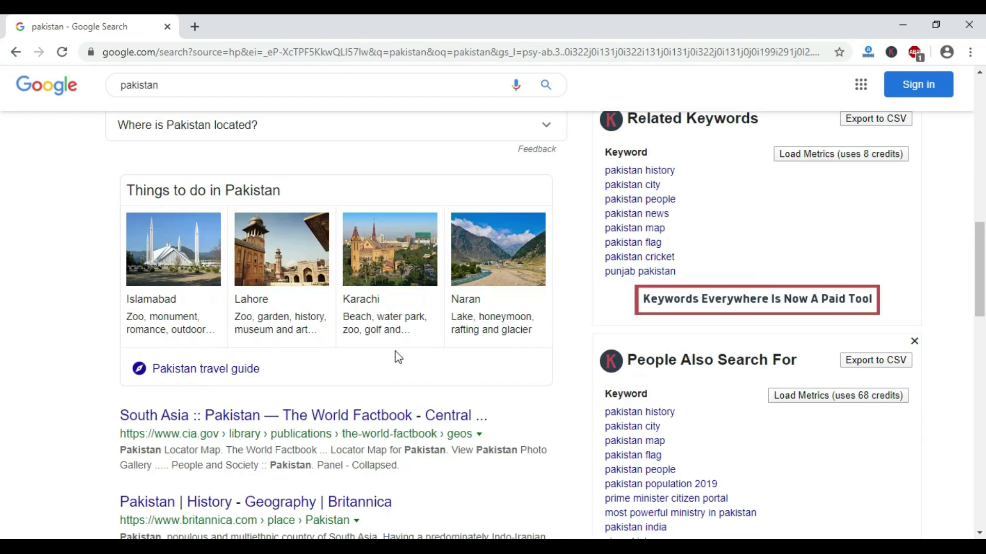
scroll(399, 357, up, 8)
scroll(396, 357, down, 2)
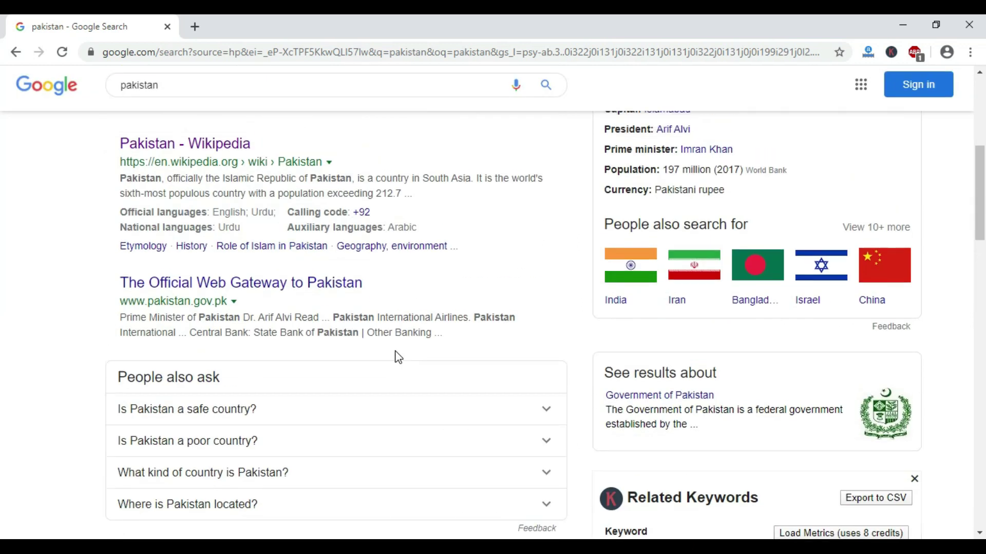
scroll(416, 354, up, 8)
scroll(341, 433, down, 4)
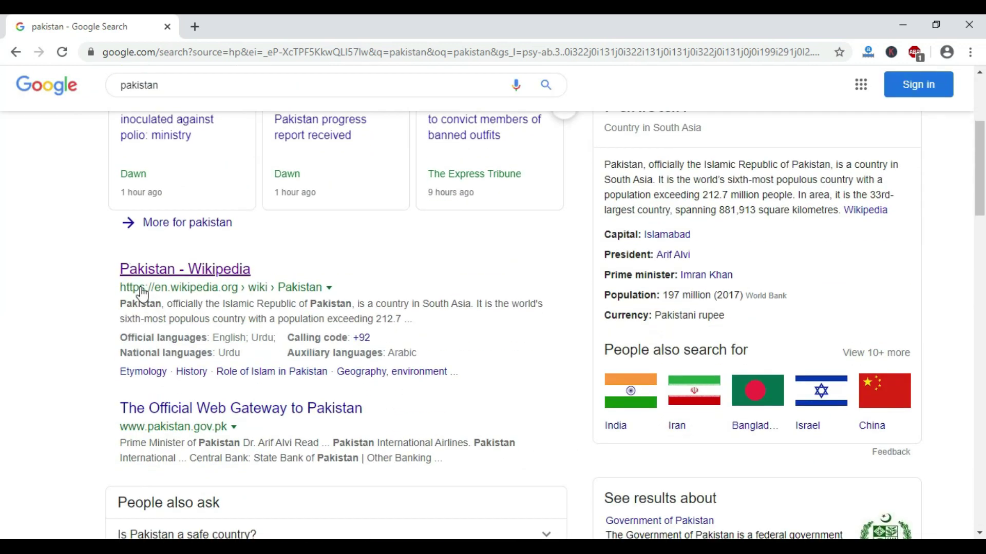
click(214, 272)
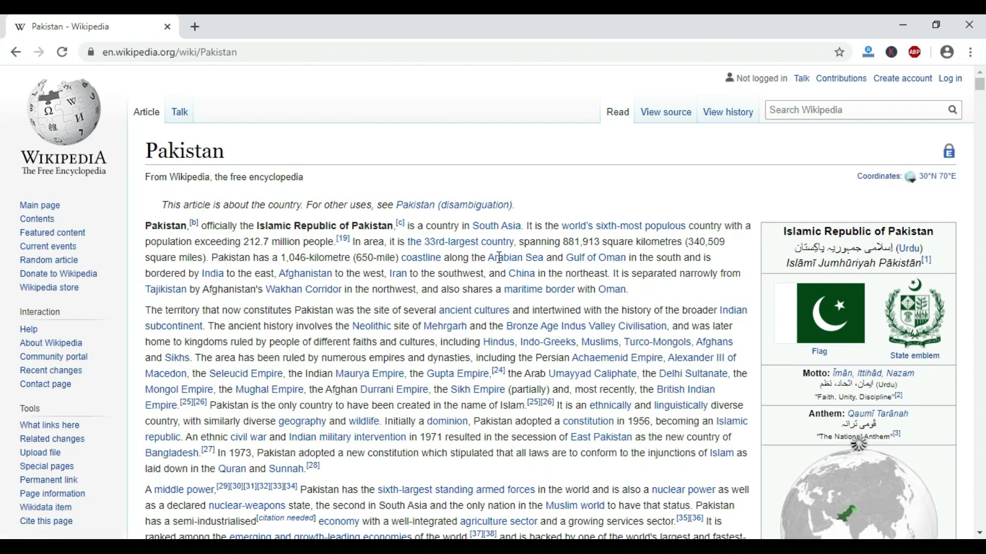
Copy the full web address of the Wikipedia article on Pakistan
mouse_move(499, 264)
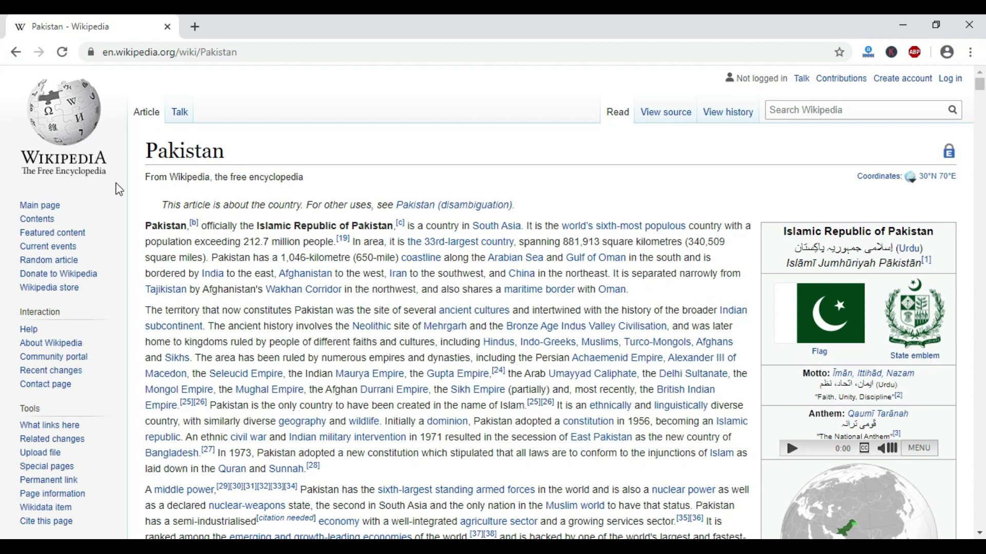
double_click(149, 149)
click(334, 149)
drag(276, 52, 101, 52)
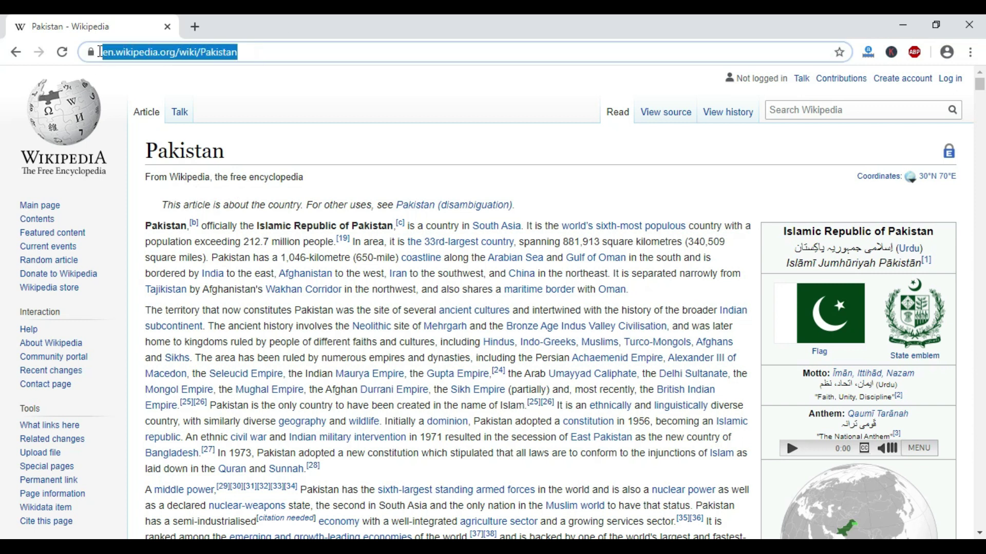
right_click(129, 52)
click(162, 132)
mouse_move(508, 546)
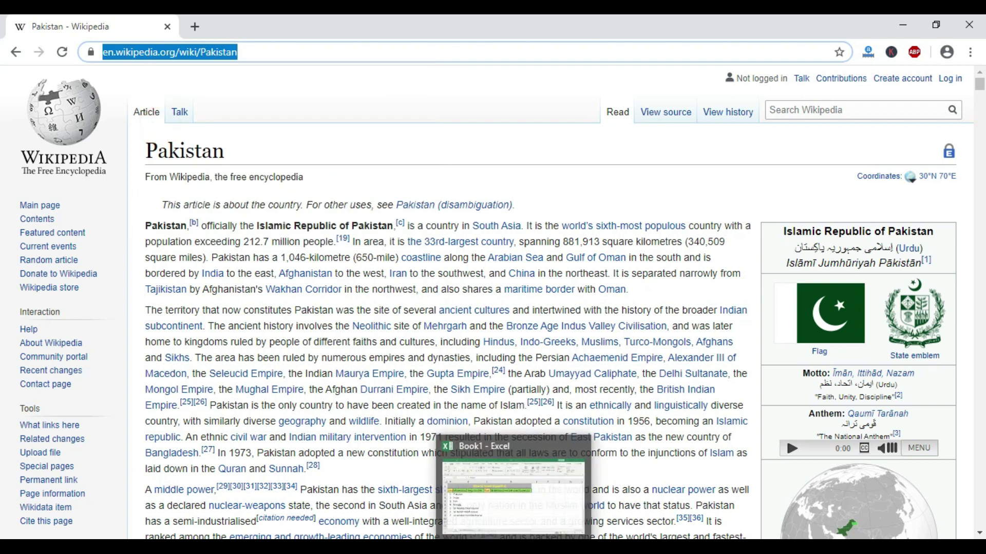
click(513, 493)
click(506, 416)
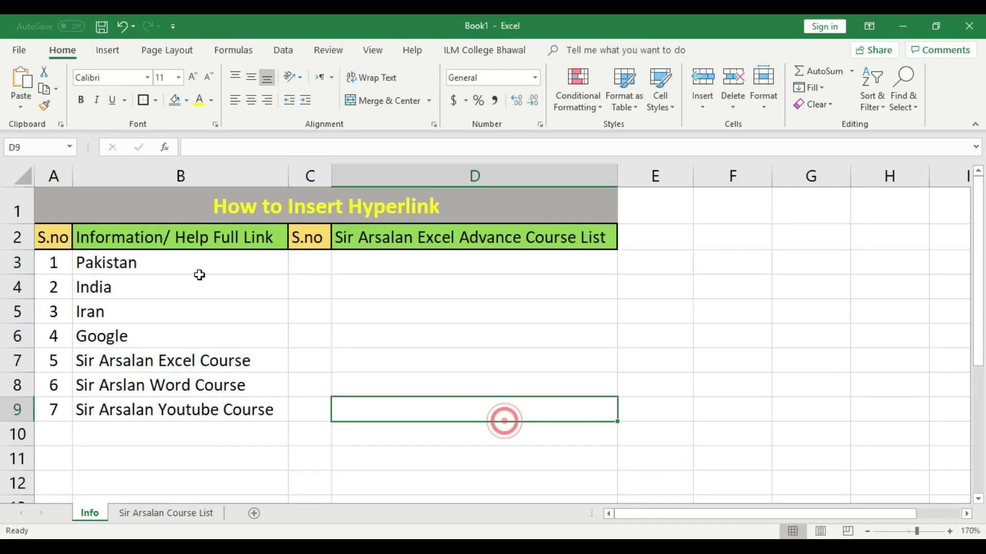
click(136, 263)
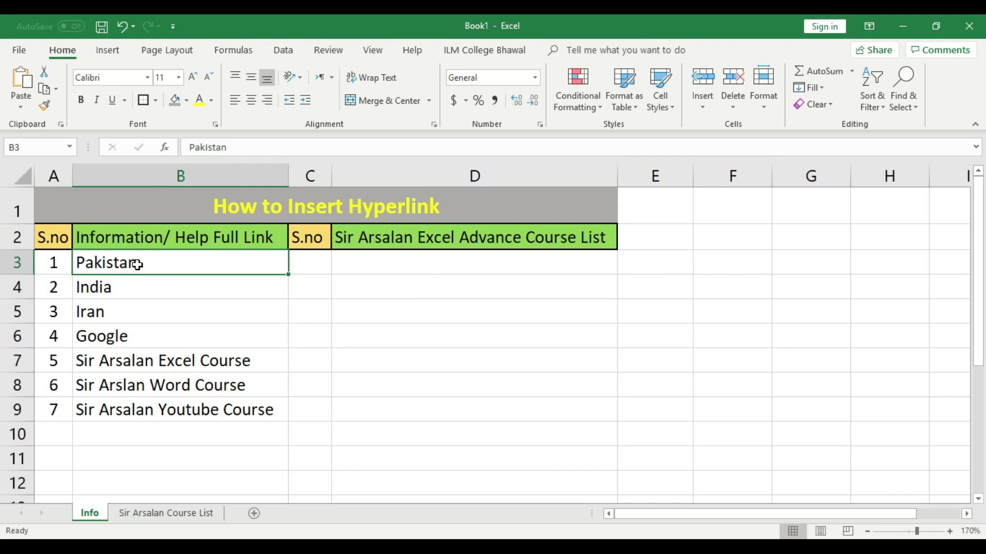
key(ctrl+k)
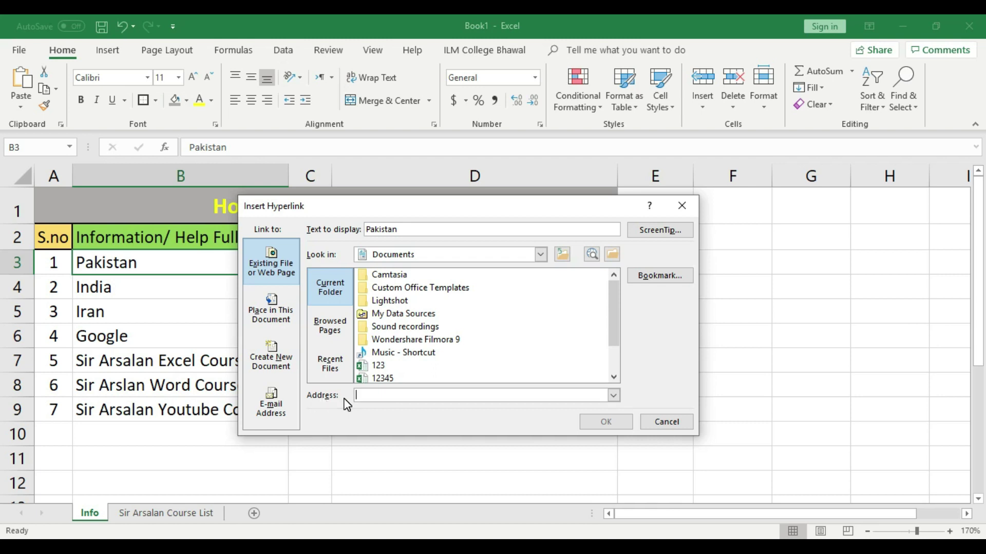
click(379, 396)
key(ctrl+v)
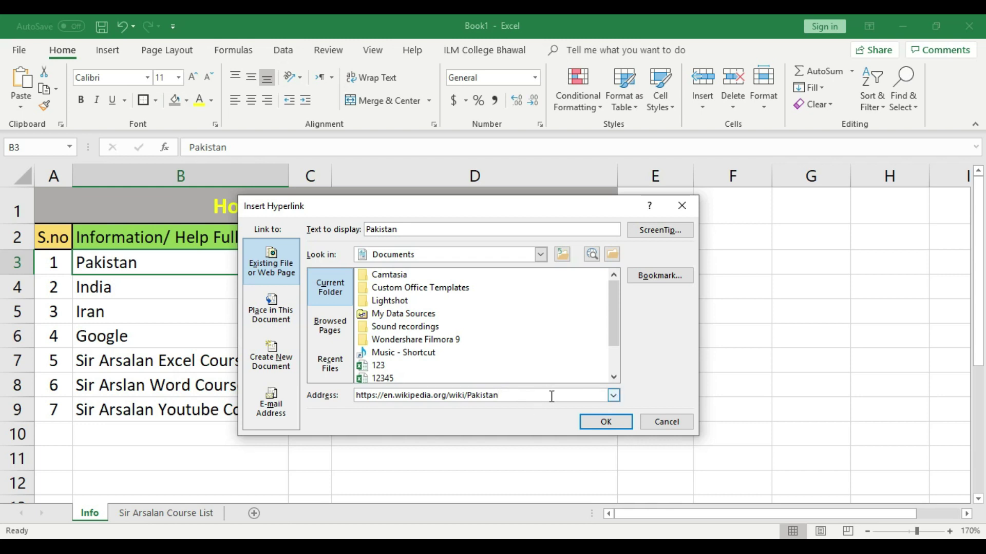
click(591, 422)
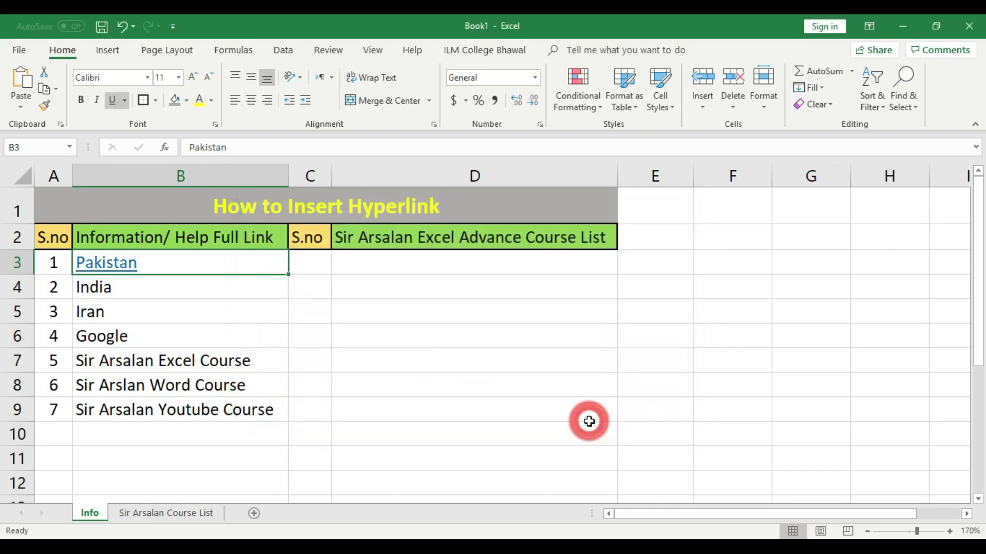
click(590, 420)
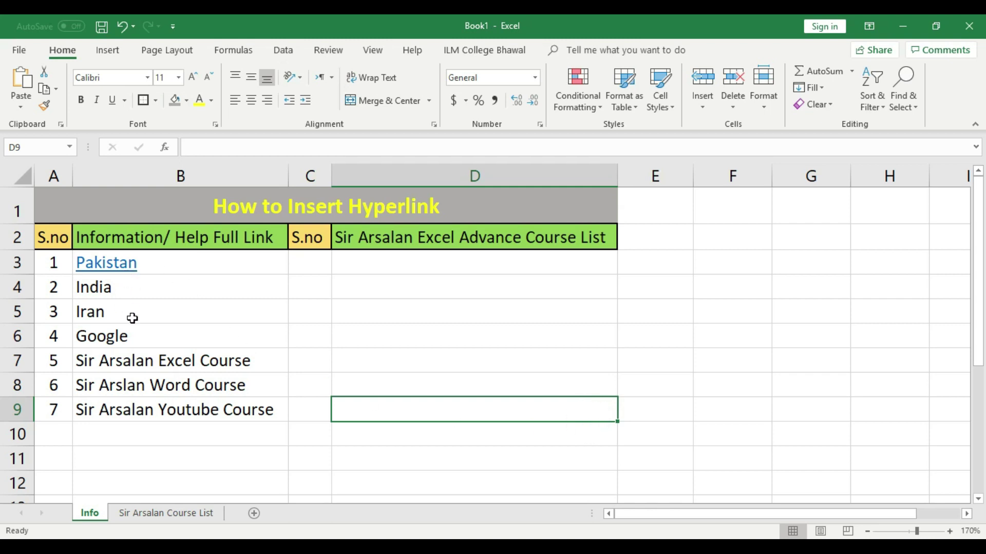
Test the Pakistan hyperlink in B3 by following it to the web page, and return to the workbook
mouse_move(114, 272)
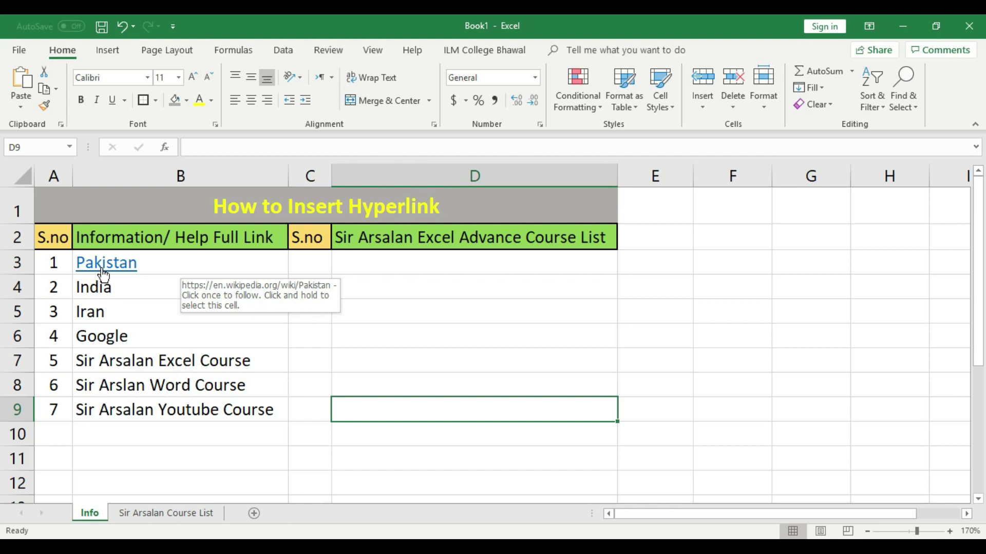
click(103, 275)
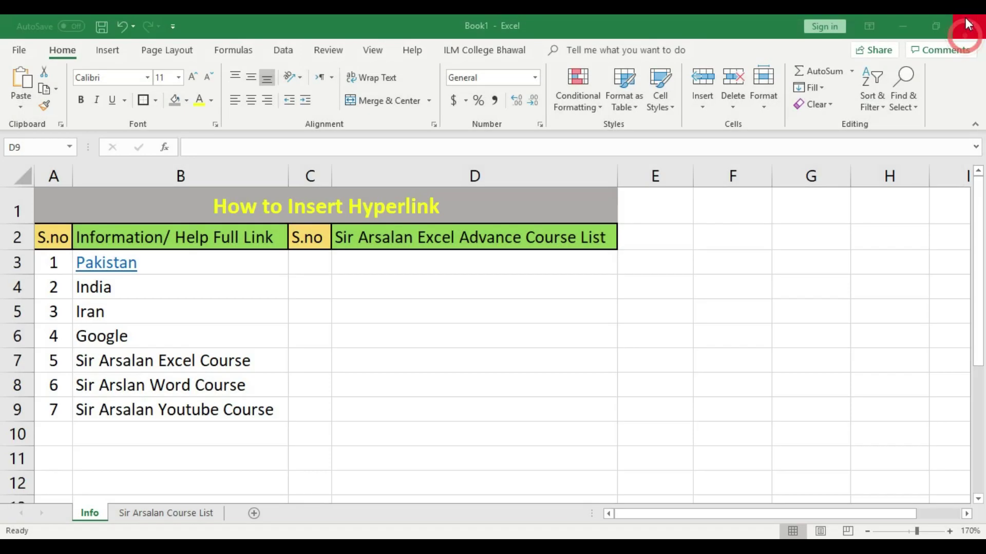
click(968, 25)
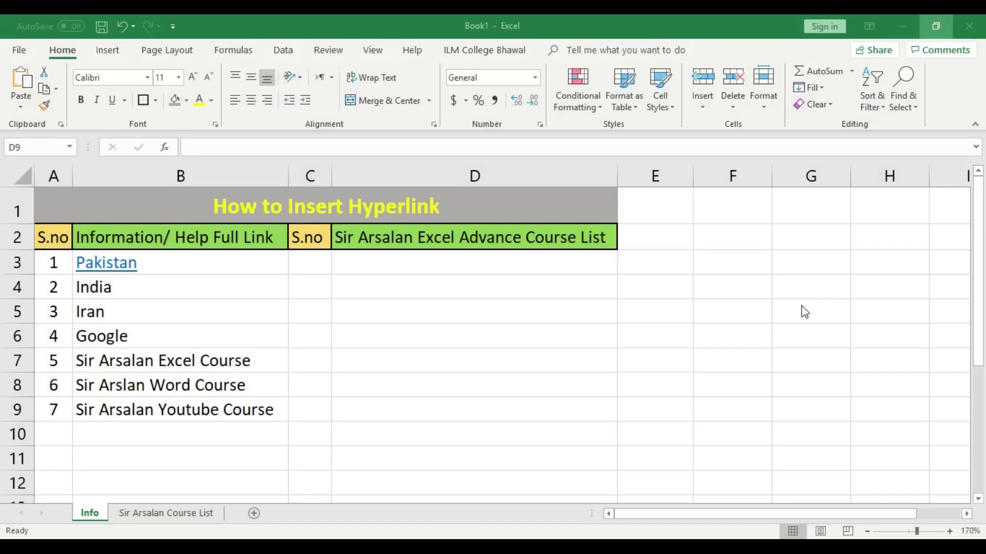
click(801, 306)
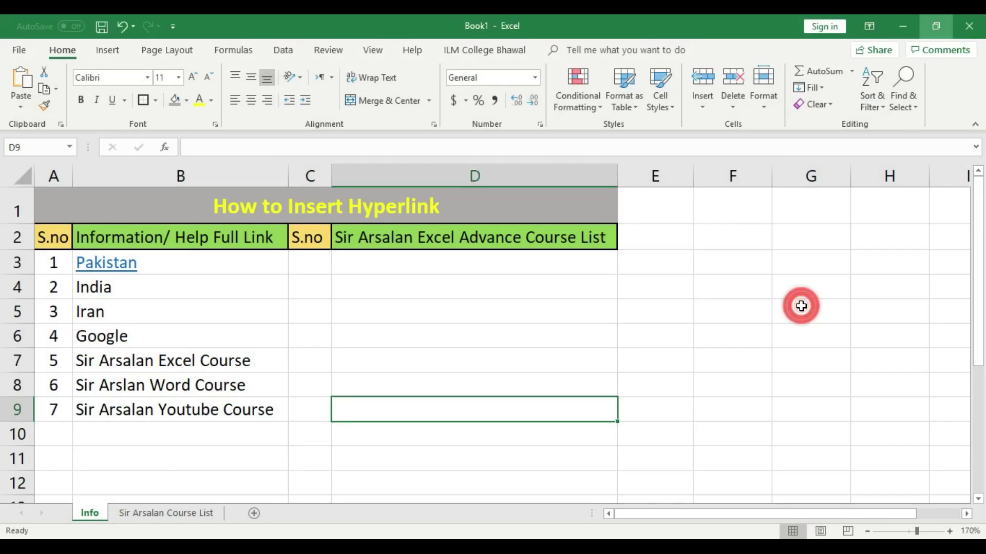
click(120, 266)
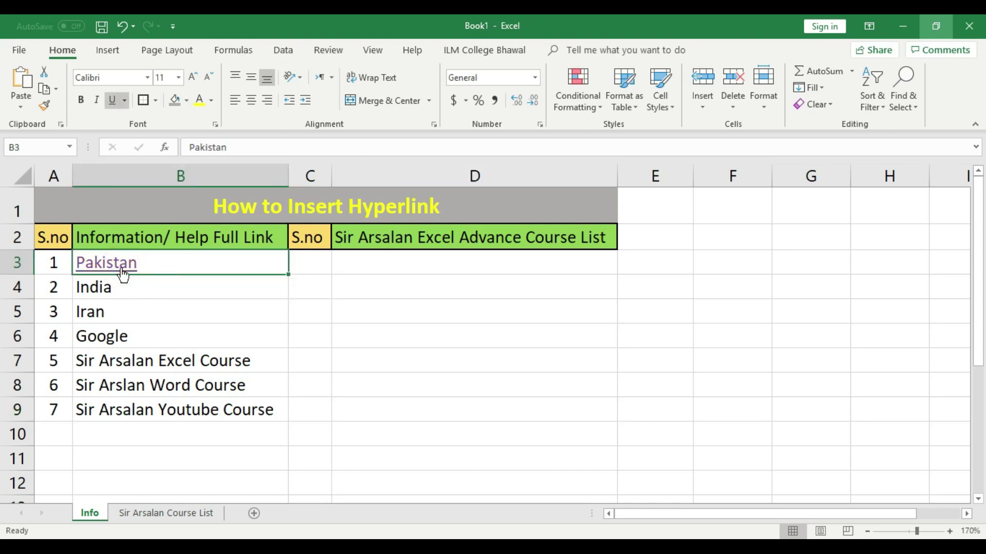
click(123, 274)
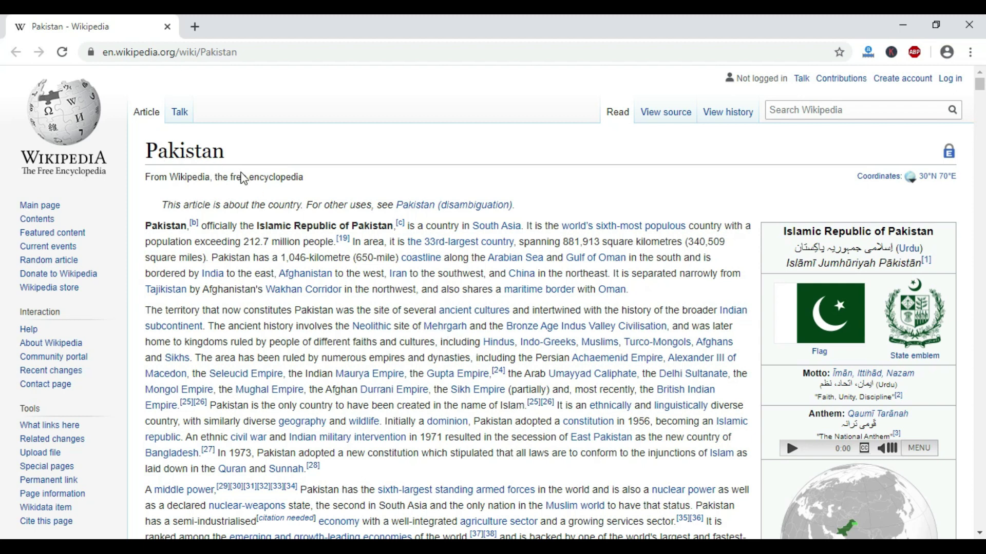
key(alt+Tab)
click(385, 387)
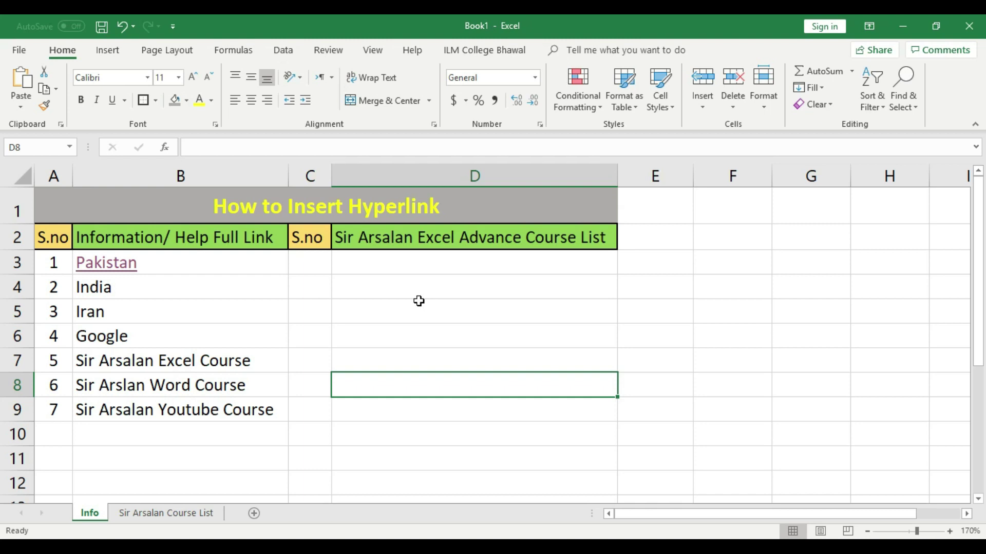
Replace the India entry in cell B4 with FaceBeauty Tips
click(131, 292)
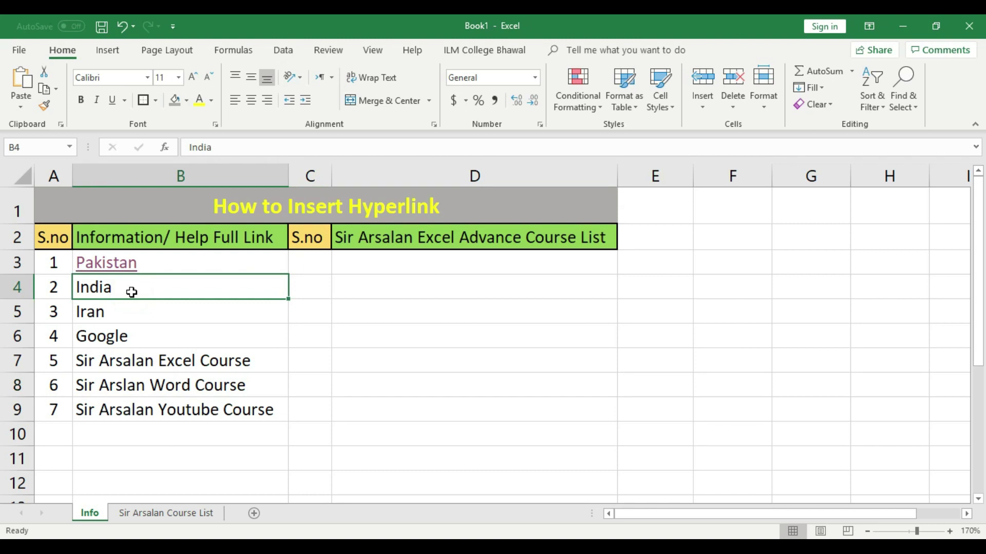
key(Delete)
text(Facebeauty Tips)
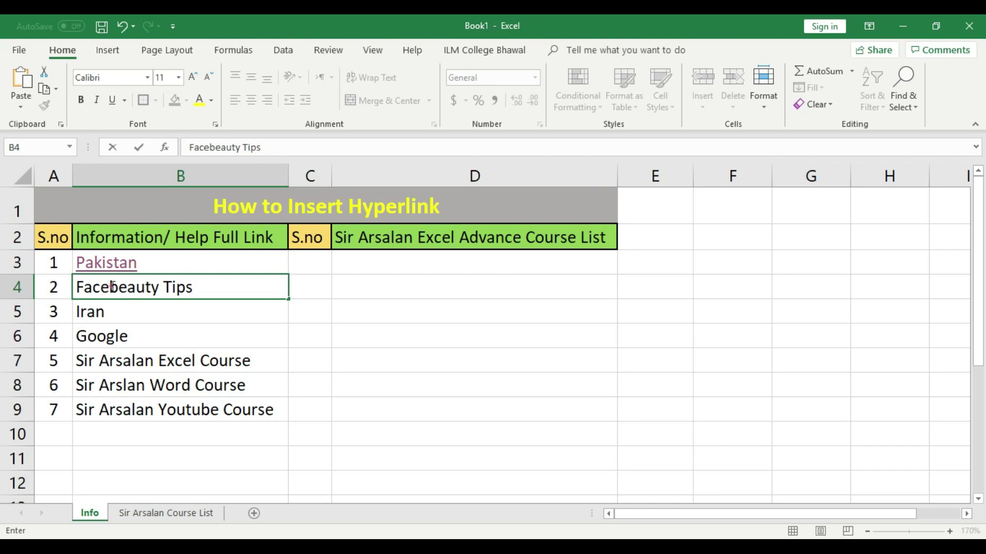
click(112, 286)
click(123, 287)
key(BackSpace)
text(B)
click(189, 337)
Switch to the browser, open google.com and search for face beauty tips
key(alt+Tab)
click(263, 56)
text(g)
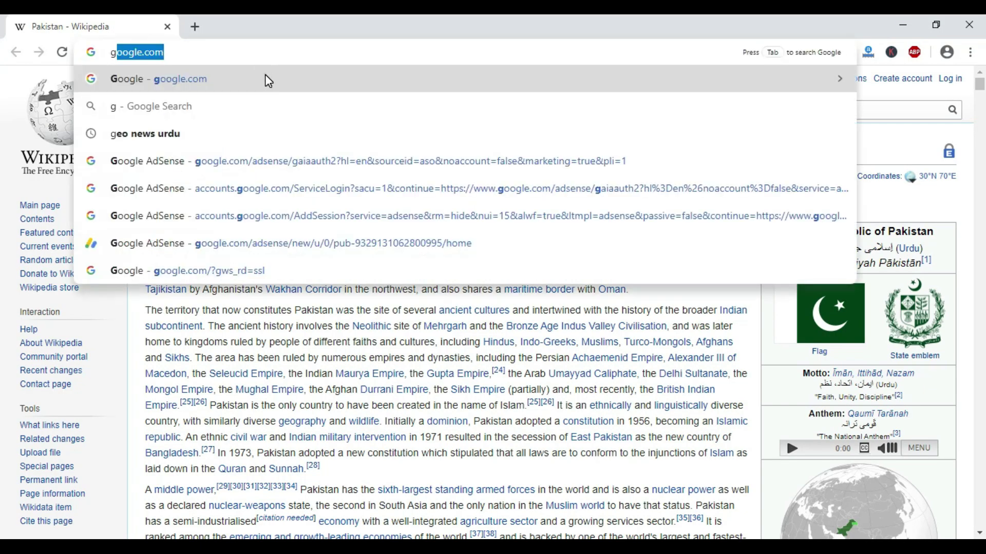
click(266, 79)
click(308, 287)
text(fa)
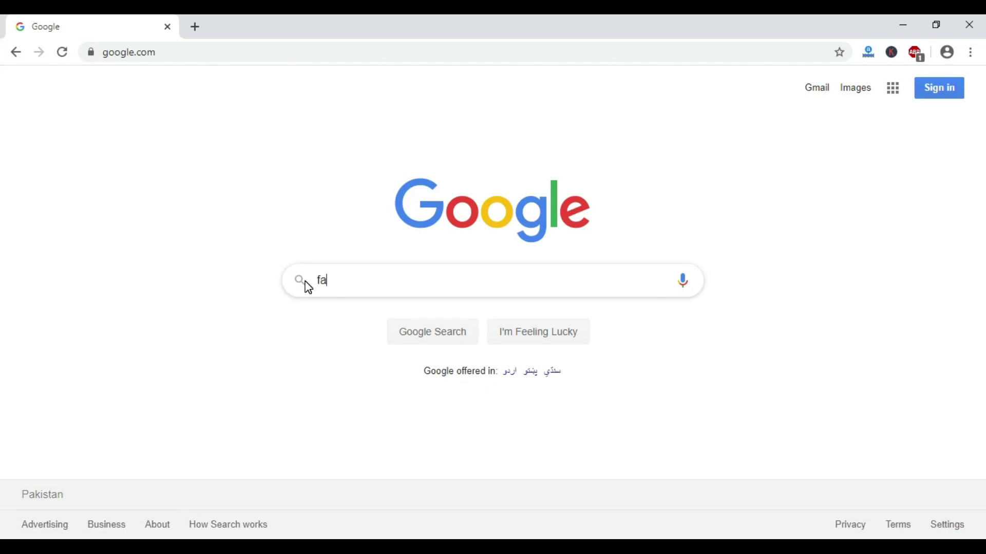
text(cebe)
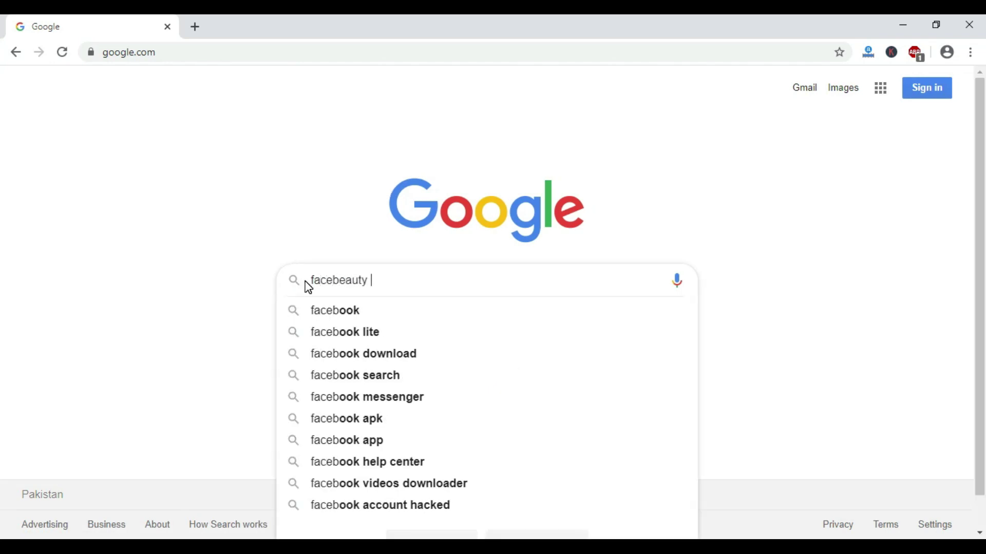
key(BackSpace)
key(BackSpace)
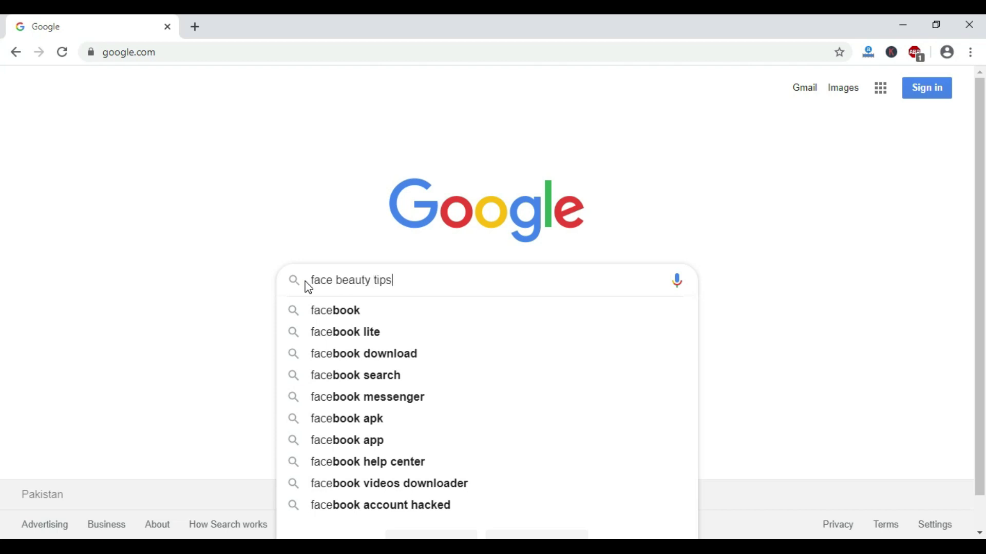
key(Return)
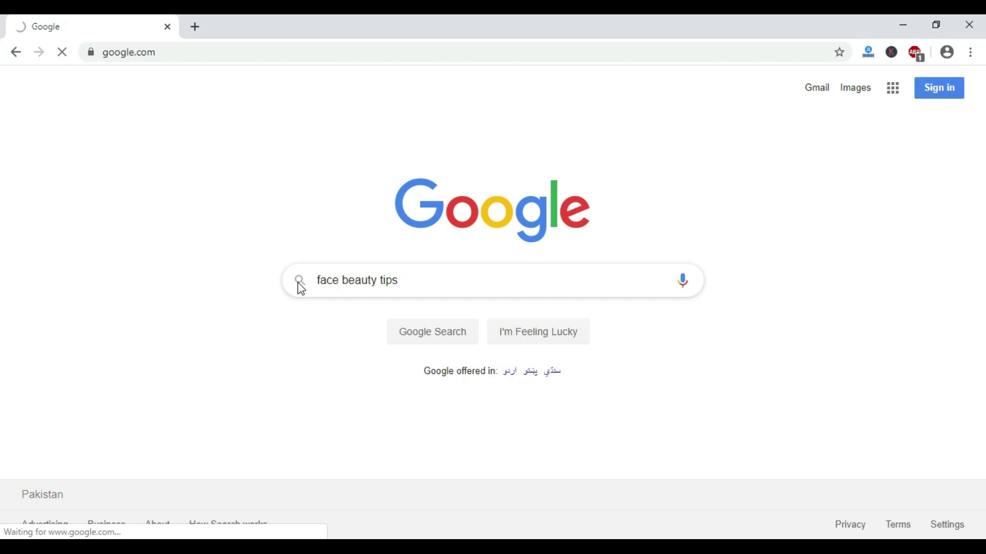
click(438, 342)
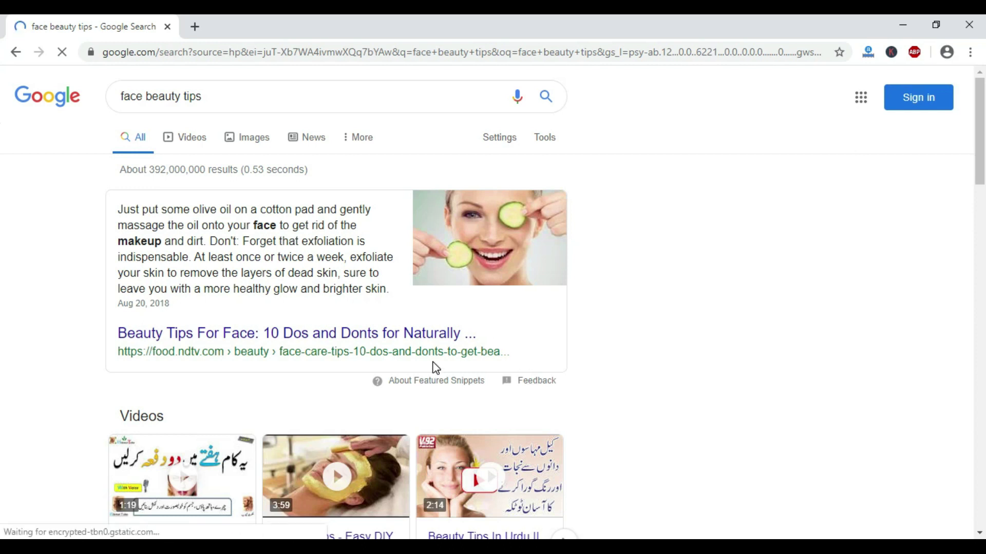
Open the food.ndtv.com result Beauty Tips For Face: 10 Dos and Donts, dismiss its sign-up offer and copy the article's web address
scroll(458, 368, down, 7)
scroll(434, 369, up, 7)
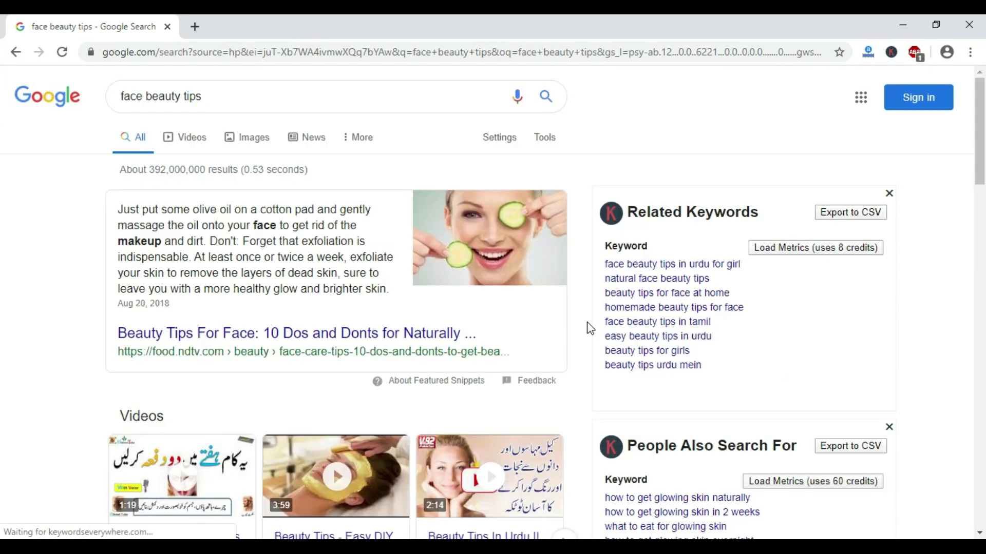
scroll(244, 338, down, 2)
scroll(245, 338, down, 10)
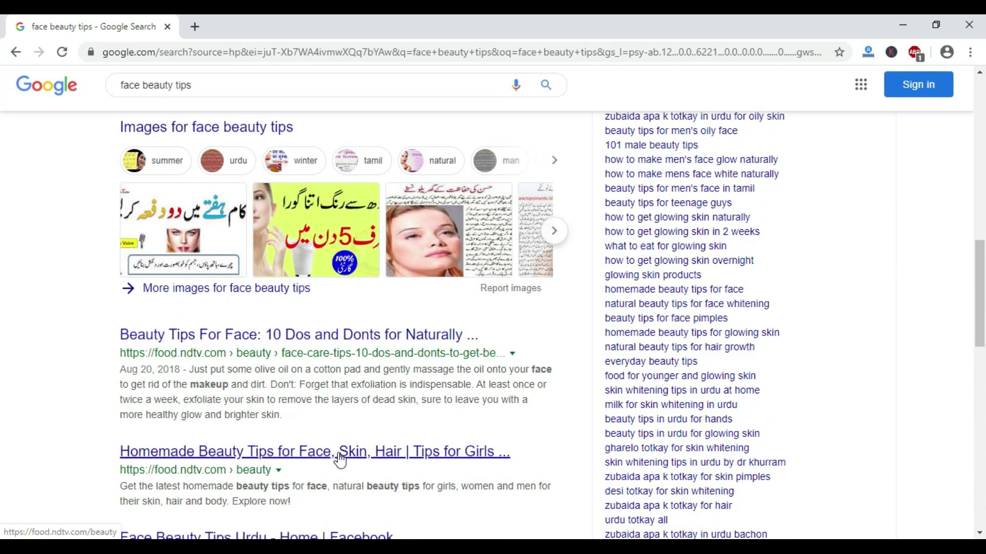
scroll(339, 459, down, 6)
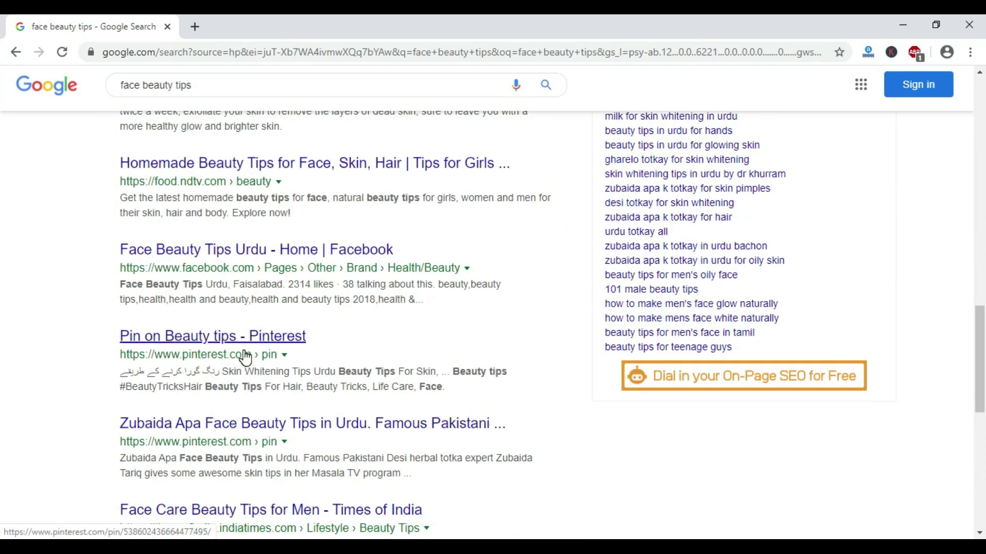
scroll(245, 357, up, 17)
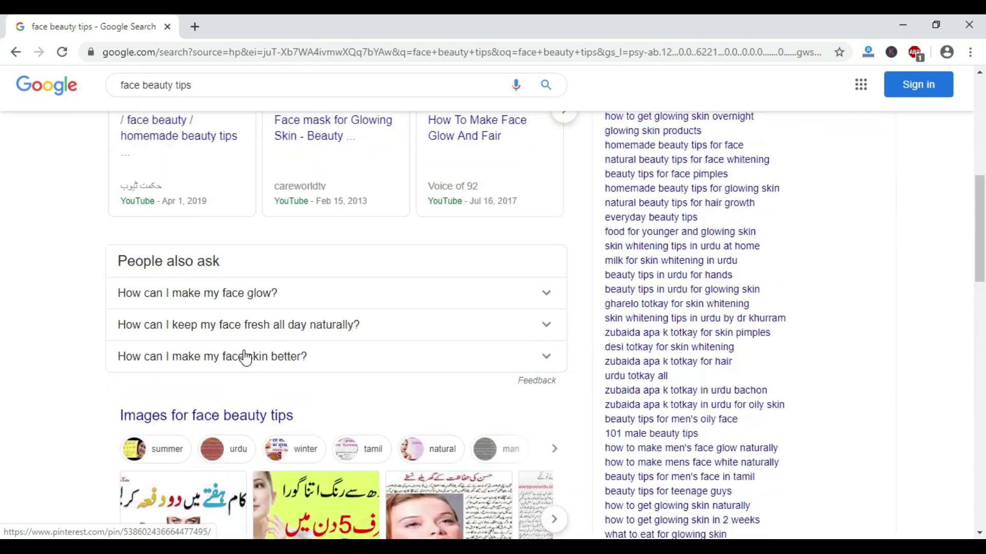
scroll(254, 359, down, 8)
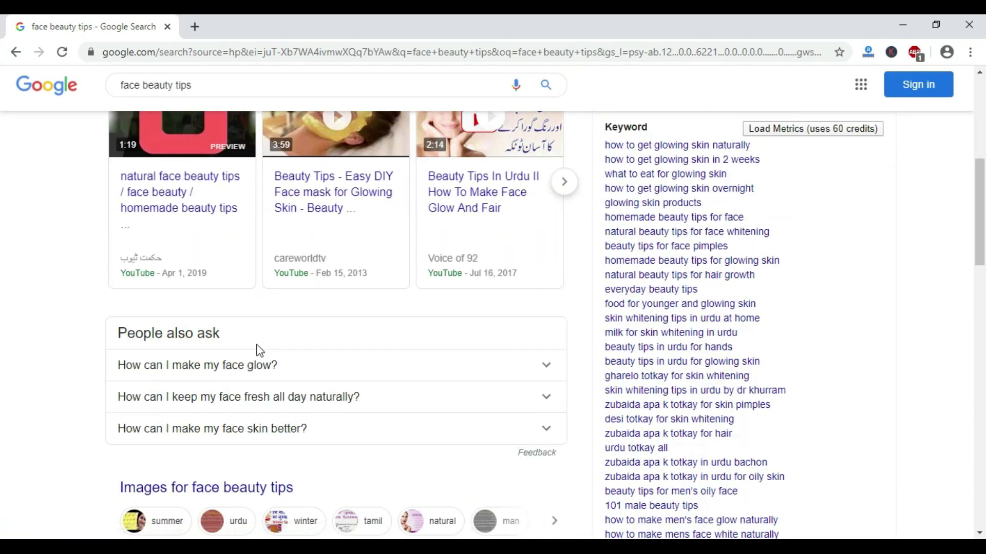
scroll(265, 424, down, 4)
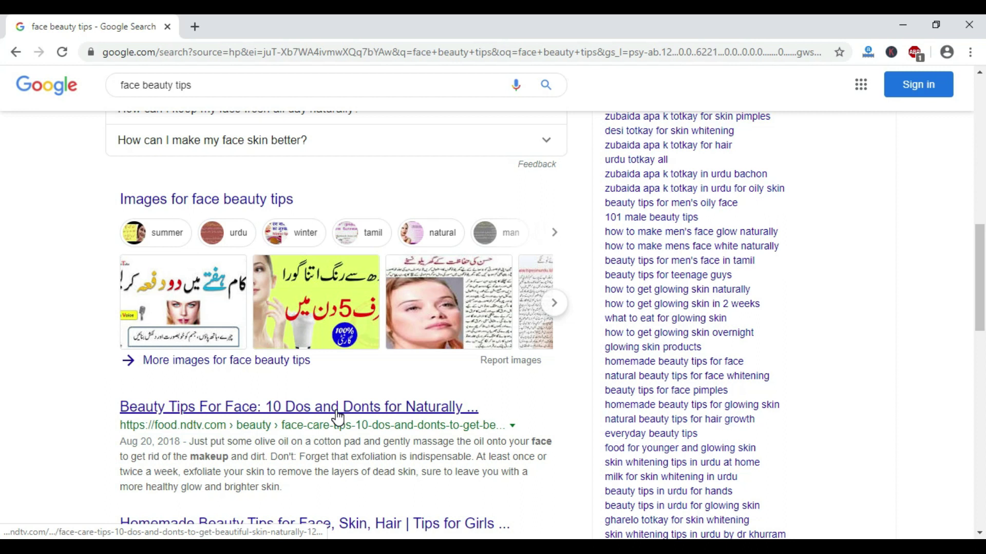
click(335, 408)
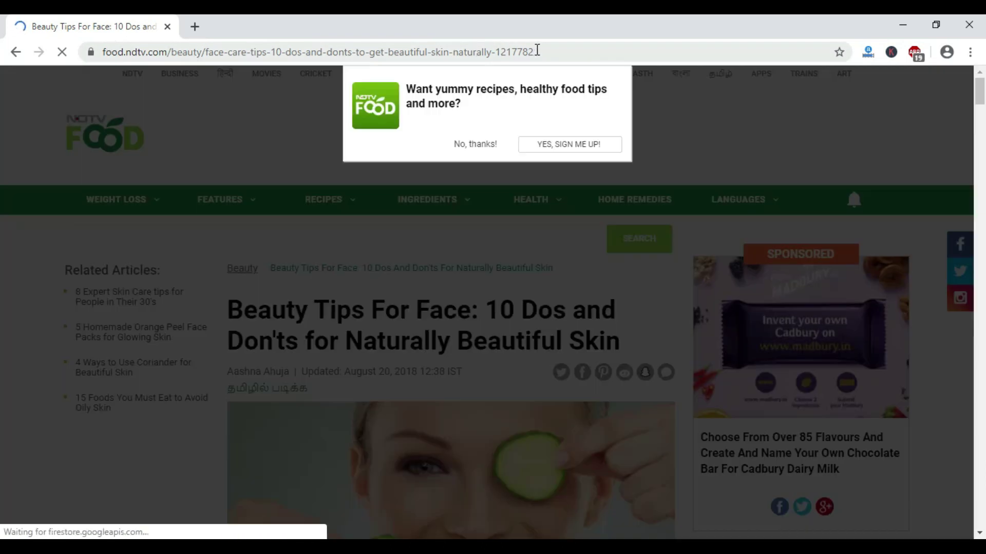
click(473, 144)
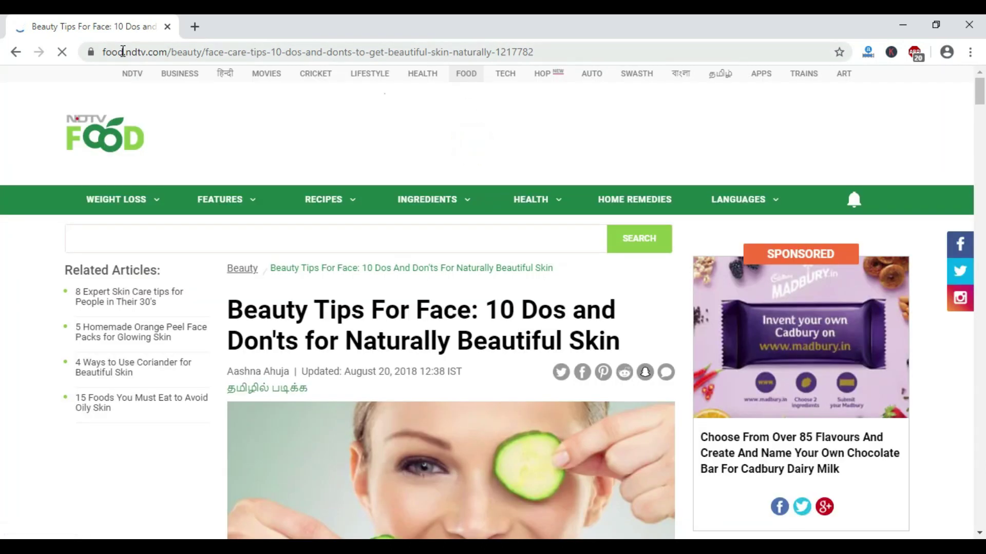
click(579, 53)
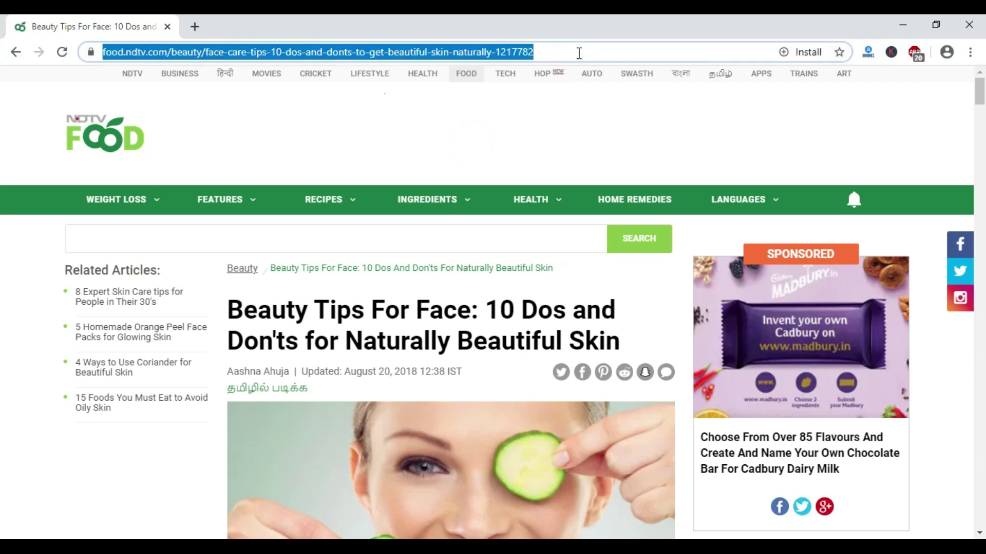
Switch to Excel and insert a hyperlink on the Face Beauty Tips cell B4 with the copied article address
key(alt+Tab)
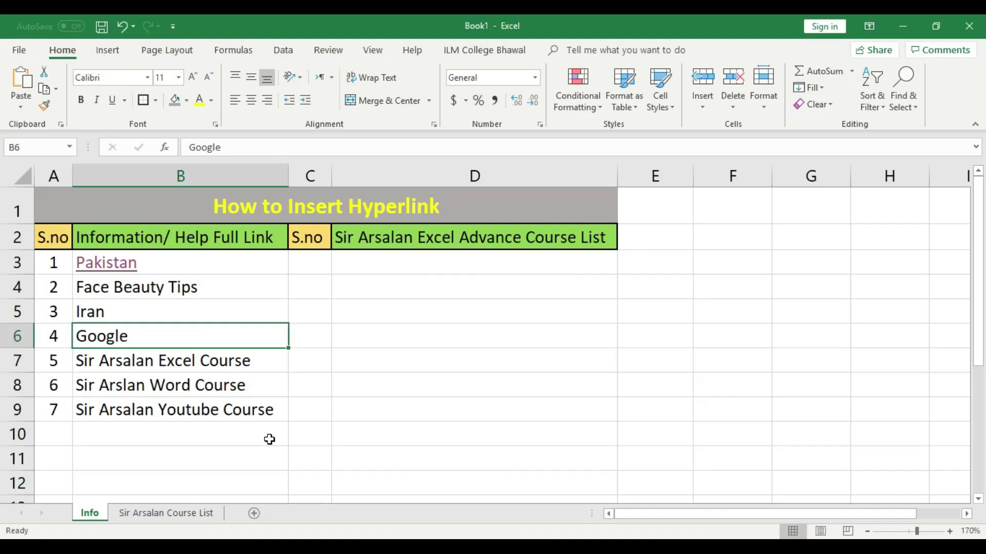
click(149, 288)
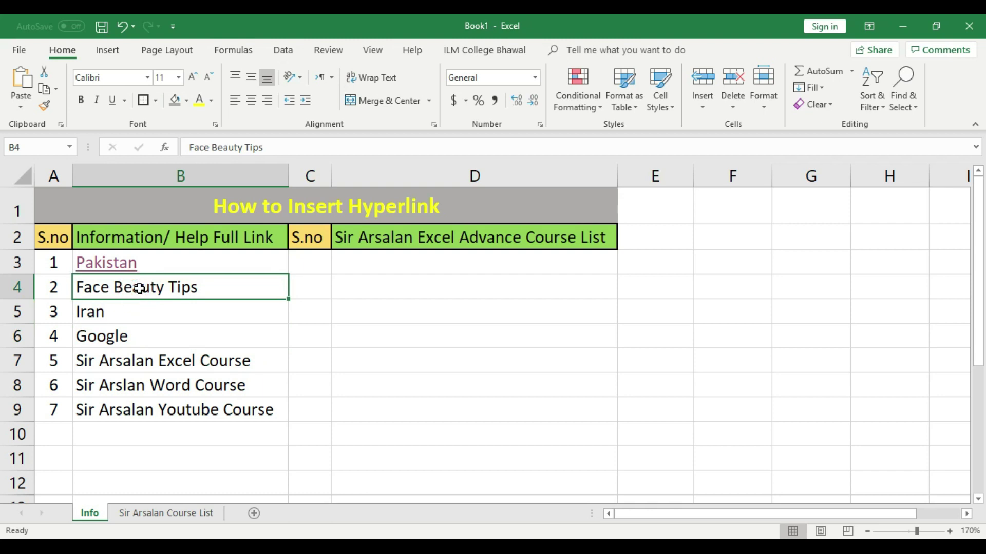
key(ctrl+k)
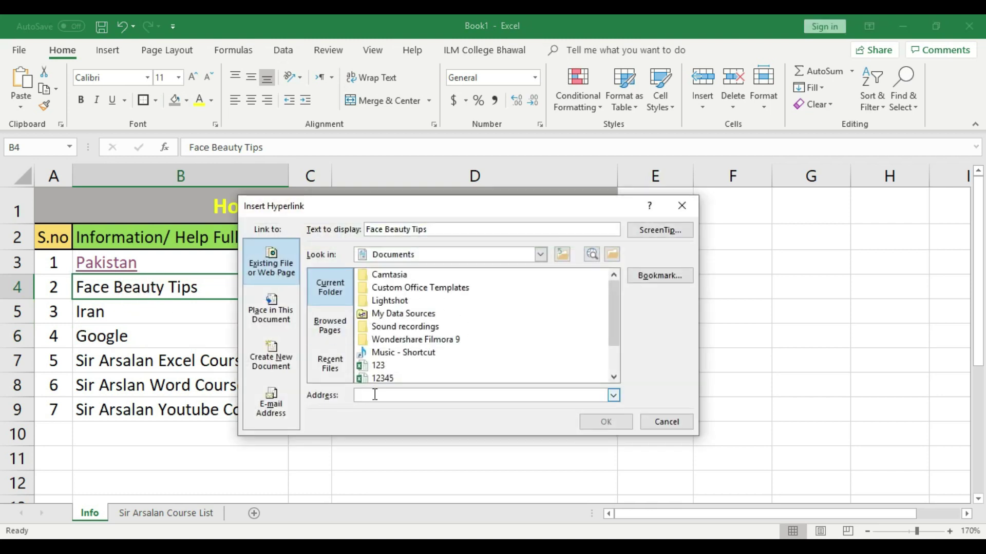
click(383, 393)
key(ctrl+v)
click(618, 422)
click(523, 418)
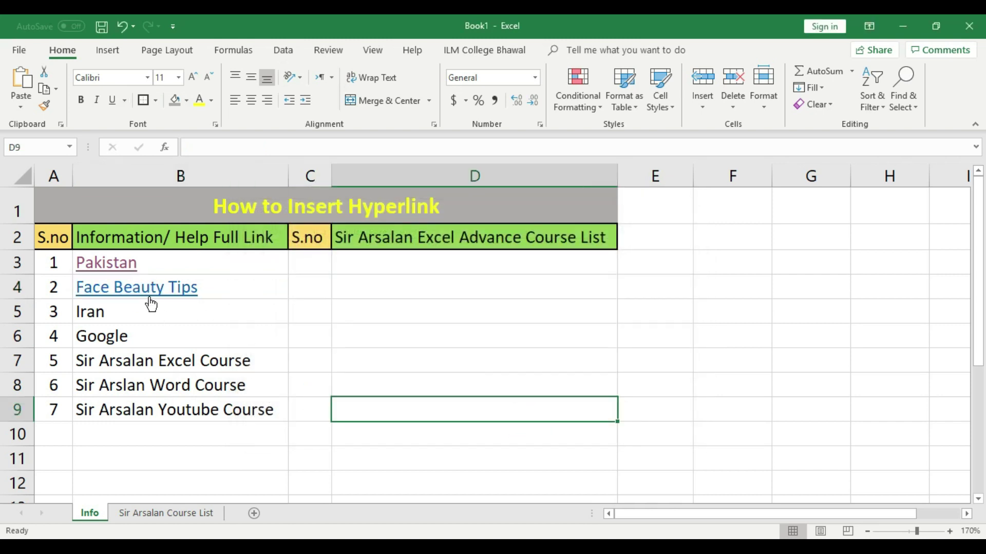
mouse_move(151, 304)
click(113, 314)
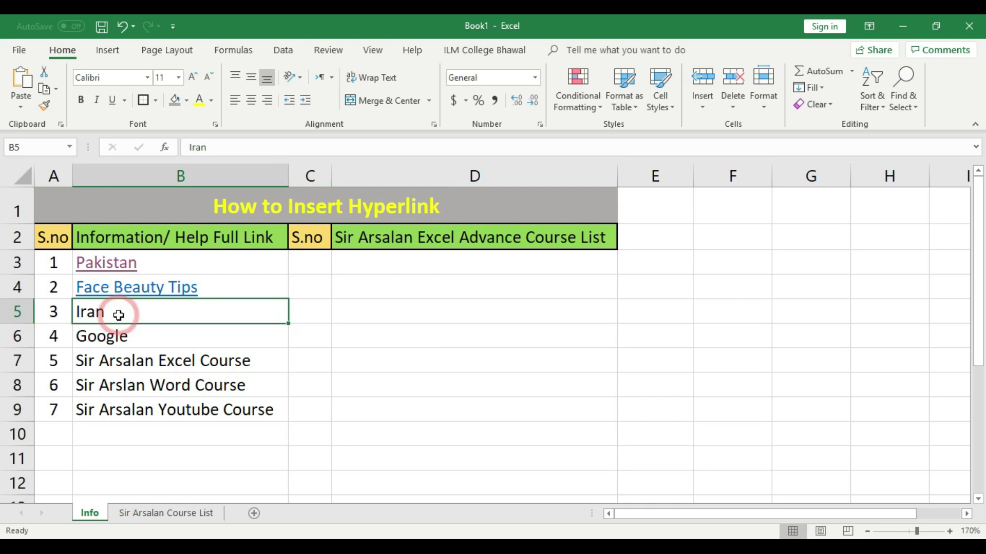
click(126, 336)
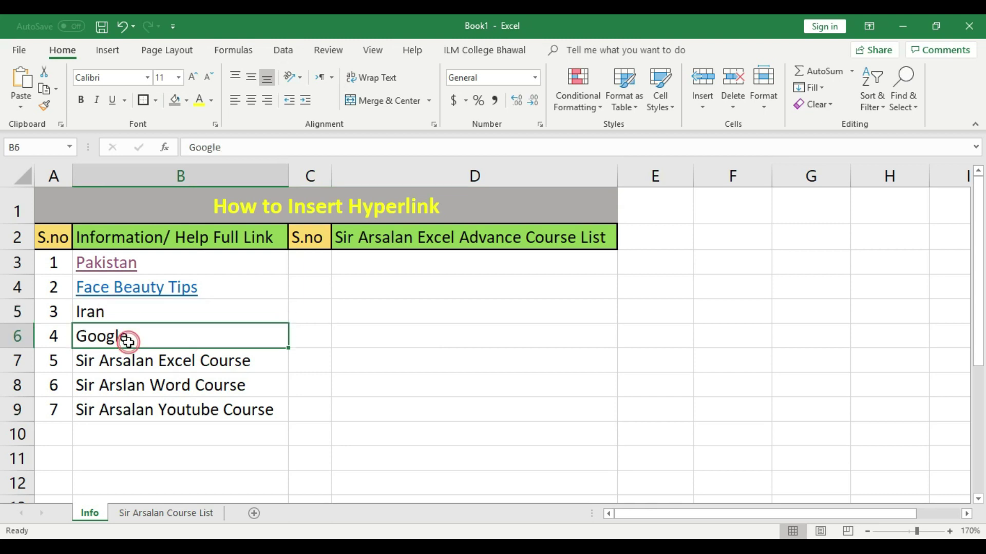
click(130, 315)
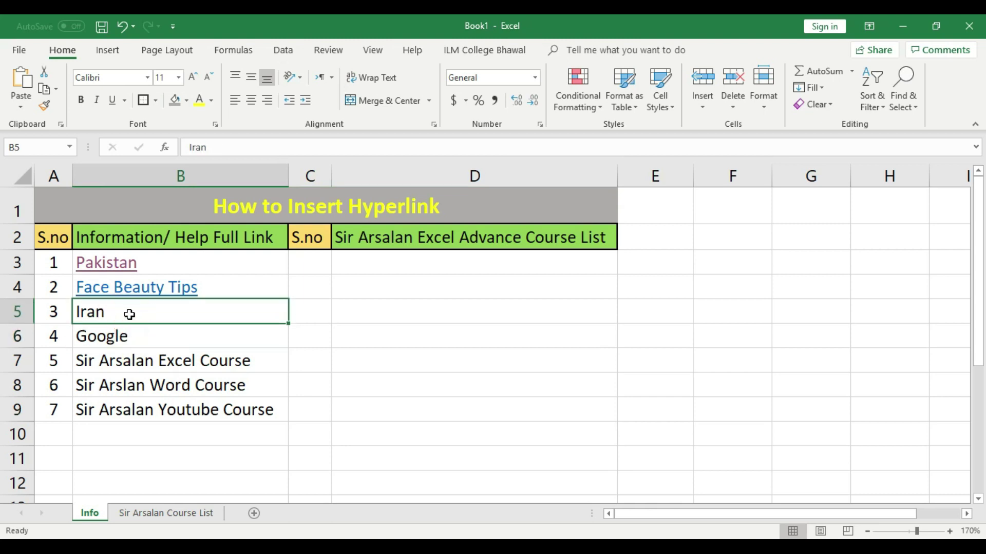
click(123, 339)
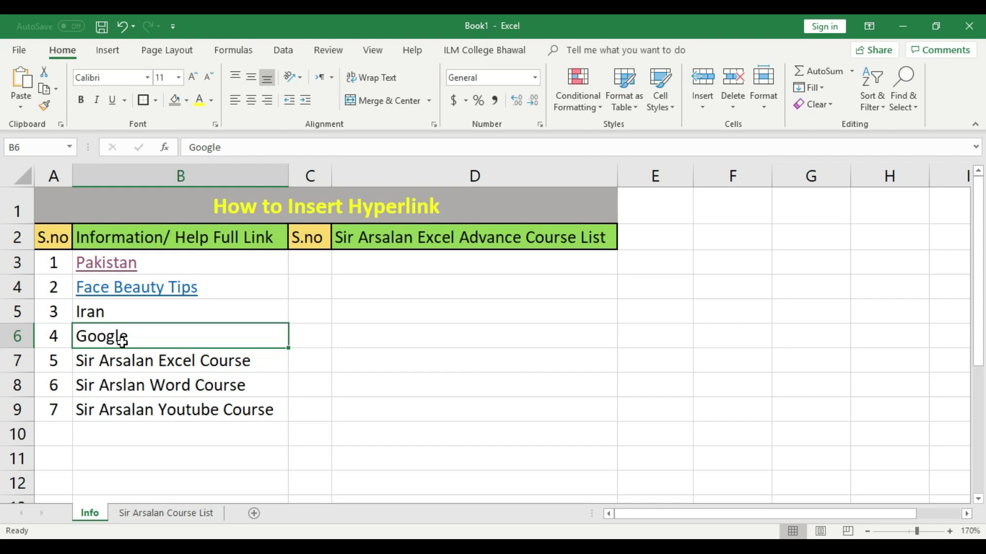
key(ctrl+k)
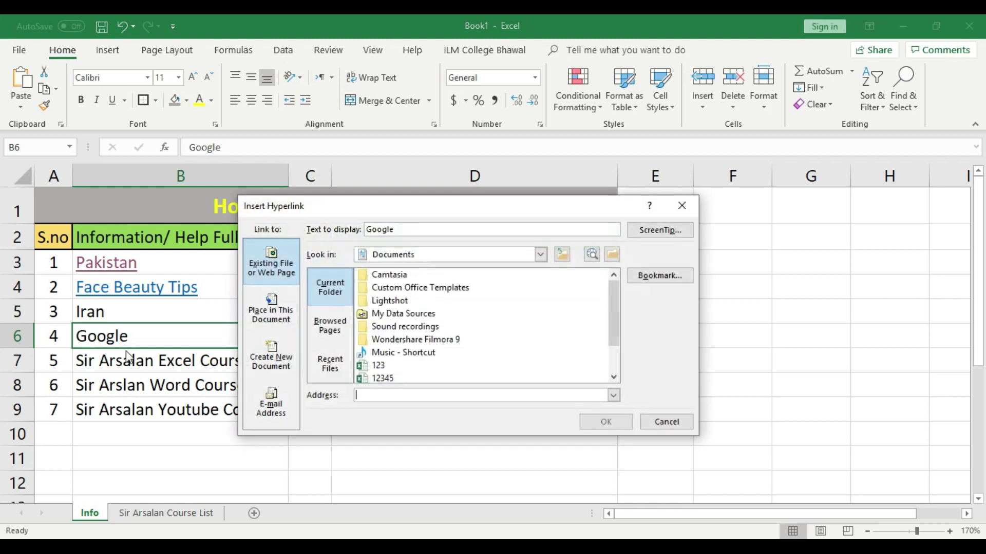
click(365, 395)
text(www)
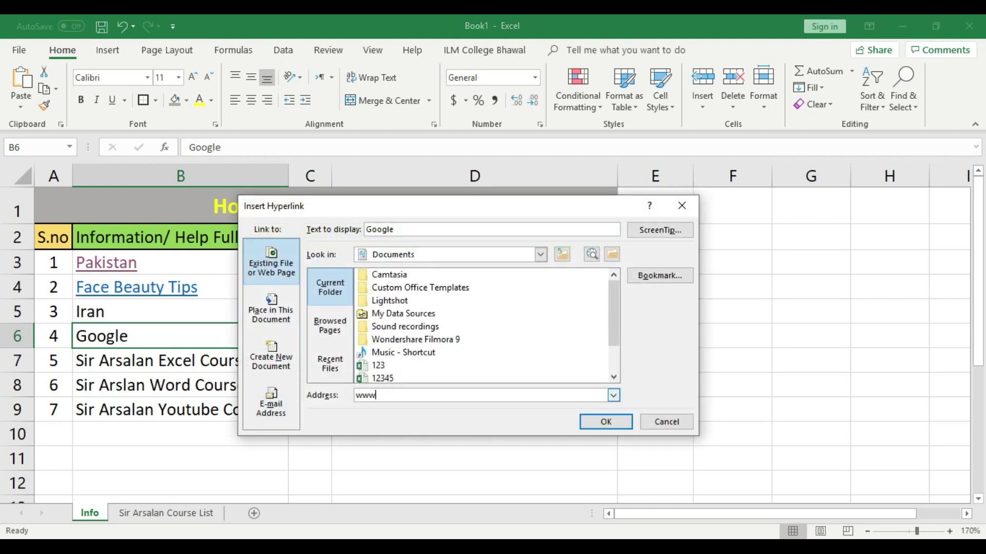
text(.google.com)
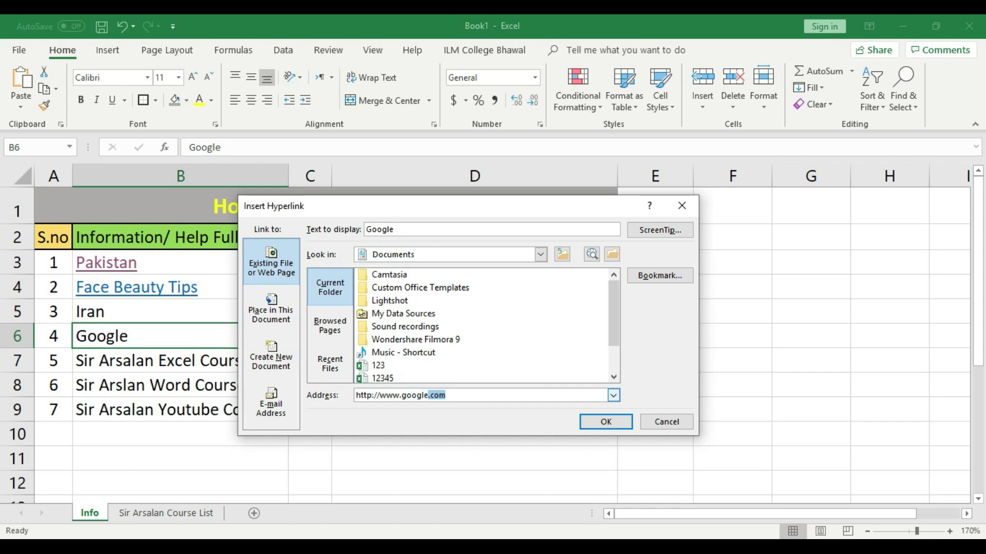
click(595, 423)
click(516, 393)
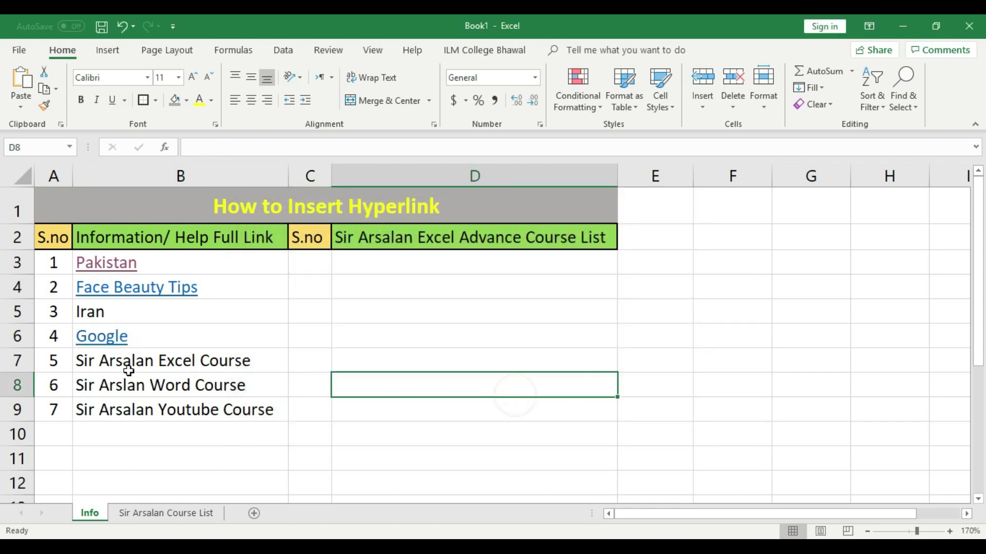
Test the Google hyperlink in B6 by following it to the web page, and return to the workbook's Excel course entry in B7
click(105, 339)
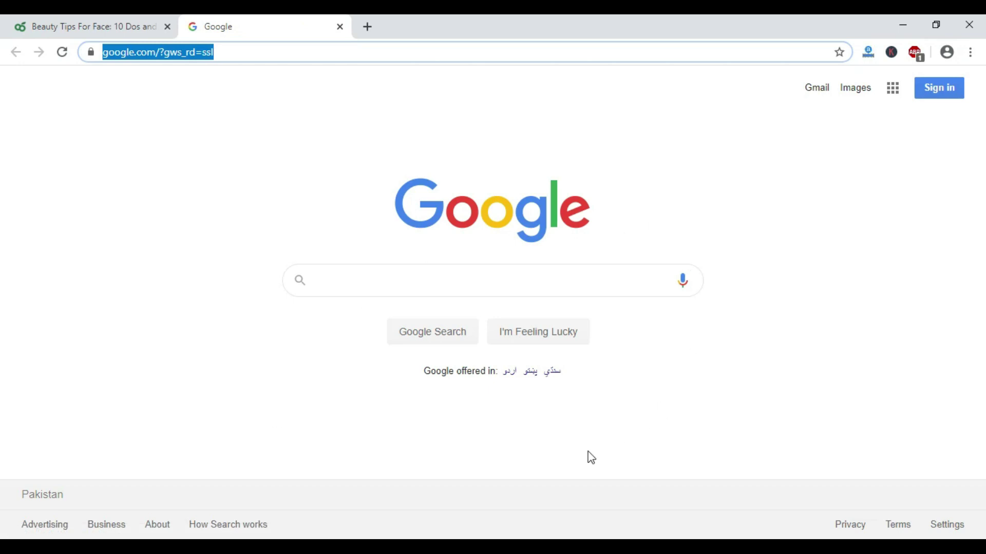
click(522, 546)
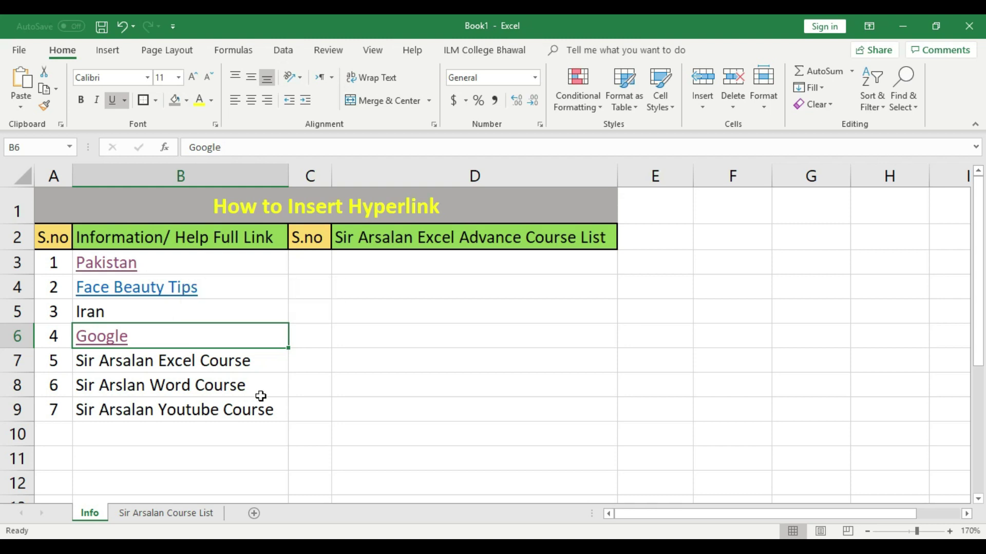
click(280, 382)
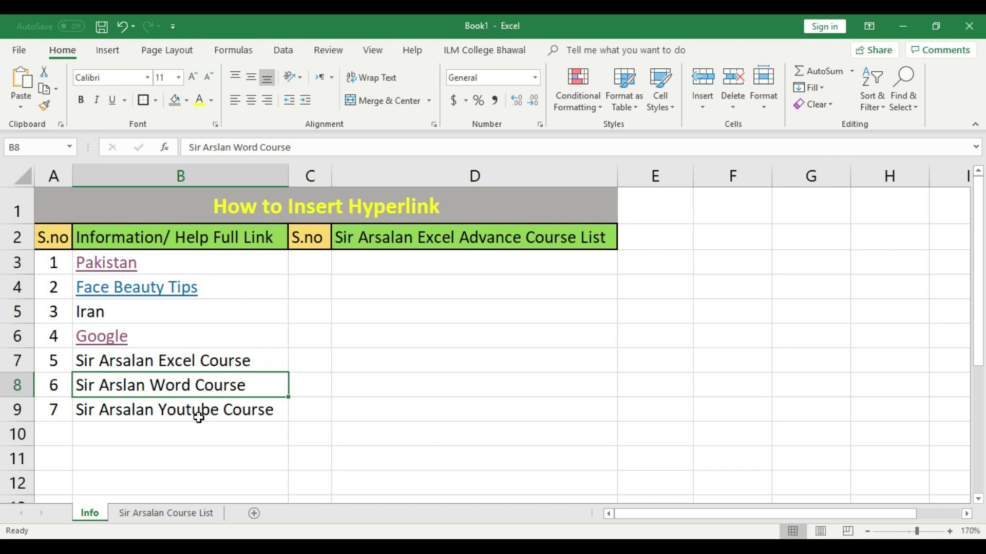
click(153, 366)
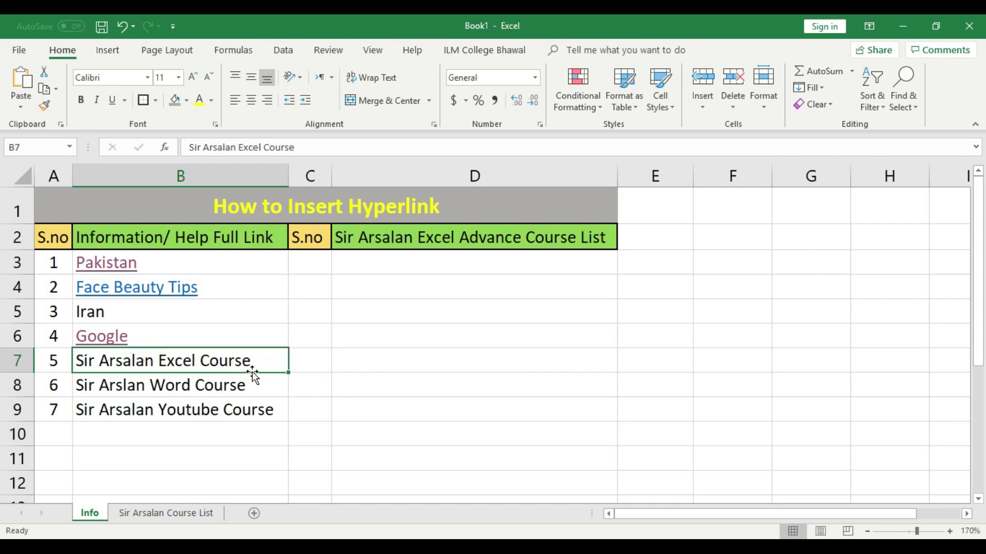
Switch to the browser, load youtube.com in the Google tab and close the beauty tips article tab
click(415, 546)
click(195, 57)
key(BackSpace)
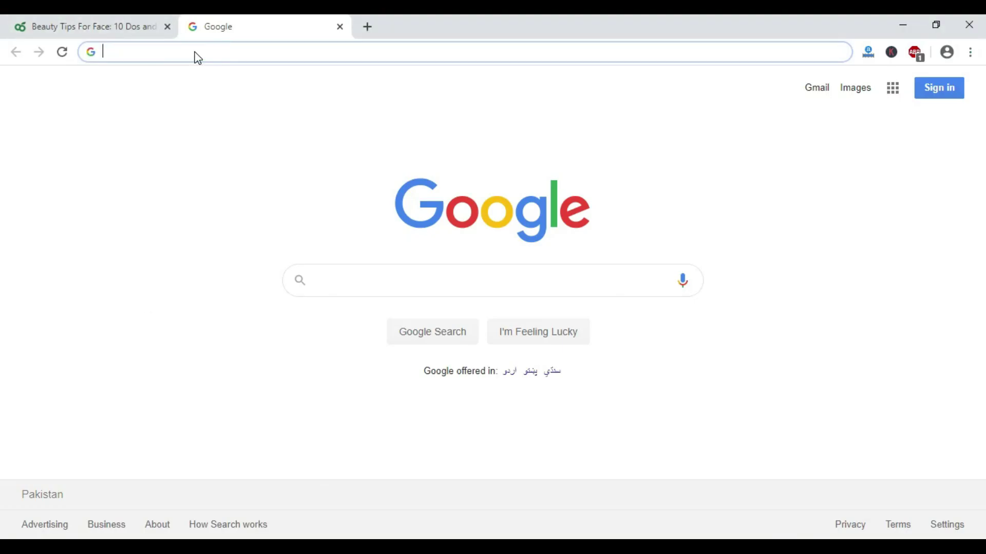
text(y)
key(Return)
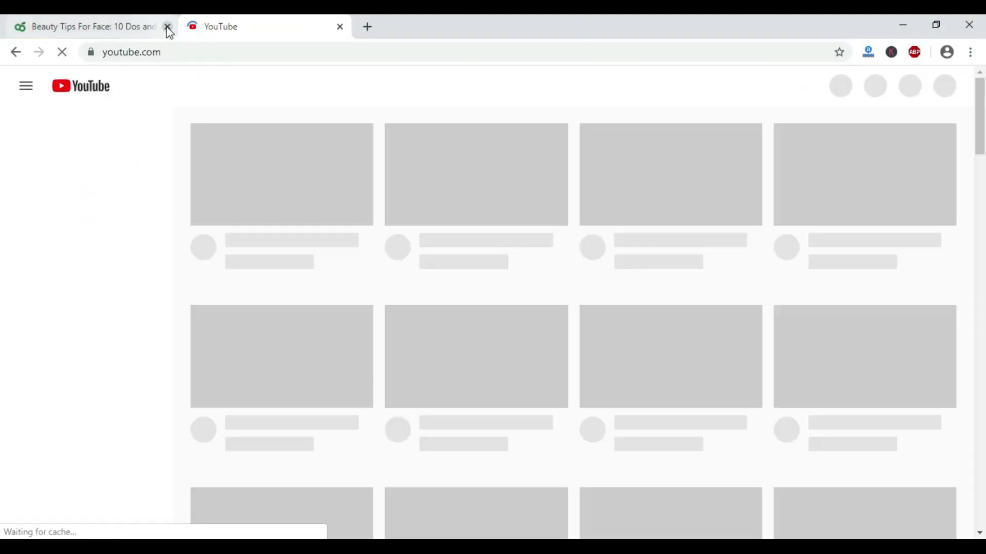
click(167, 27)
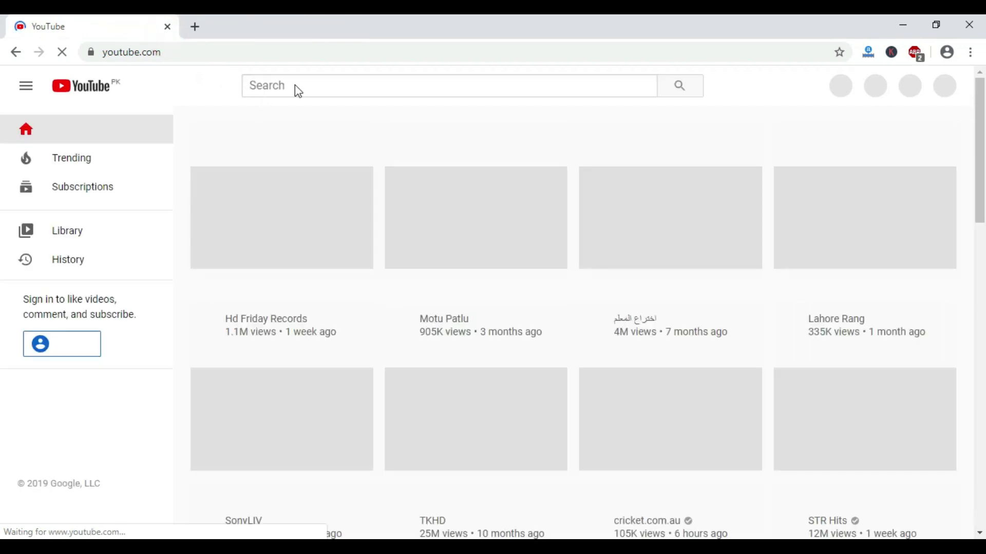
Search YouTube for the instructor's name, open the PcTips channel and show its created playlists
click(262, 86)
text(sir arsalan)
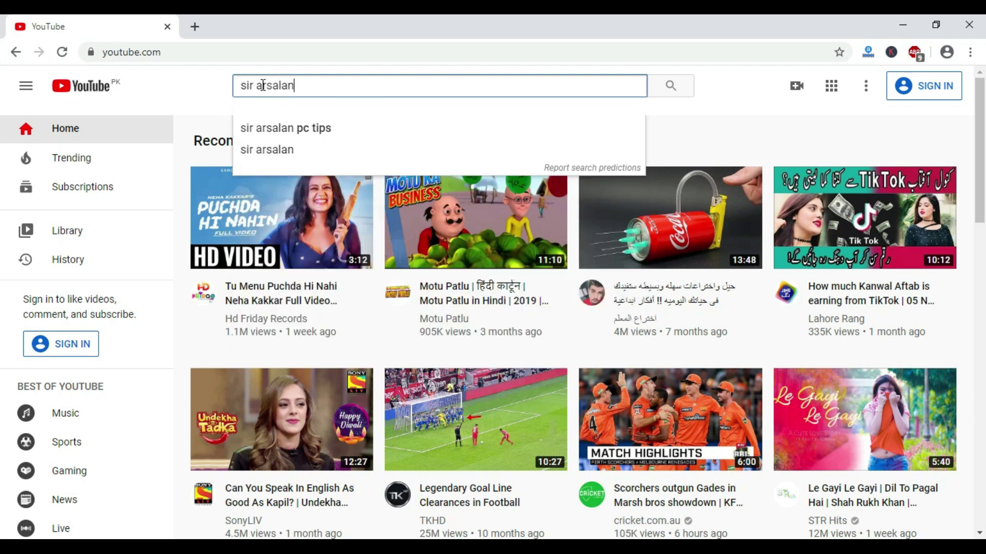
key(Return)
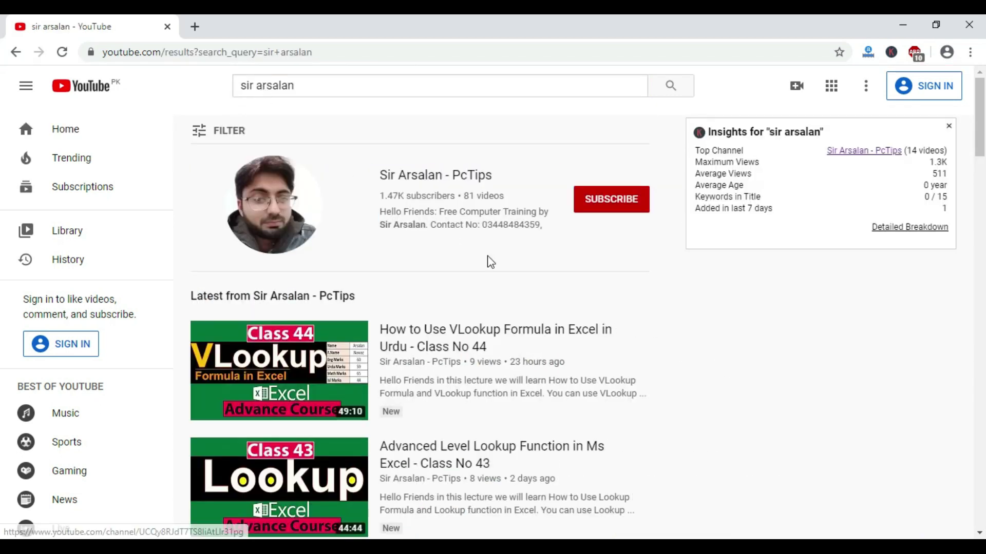
click(419, 180)
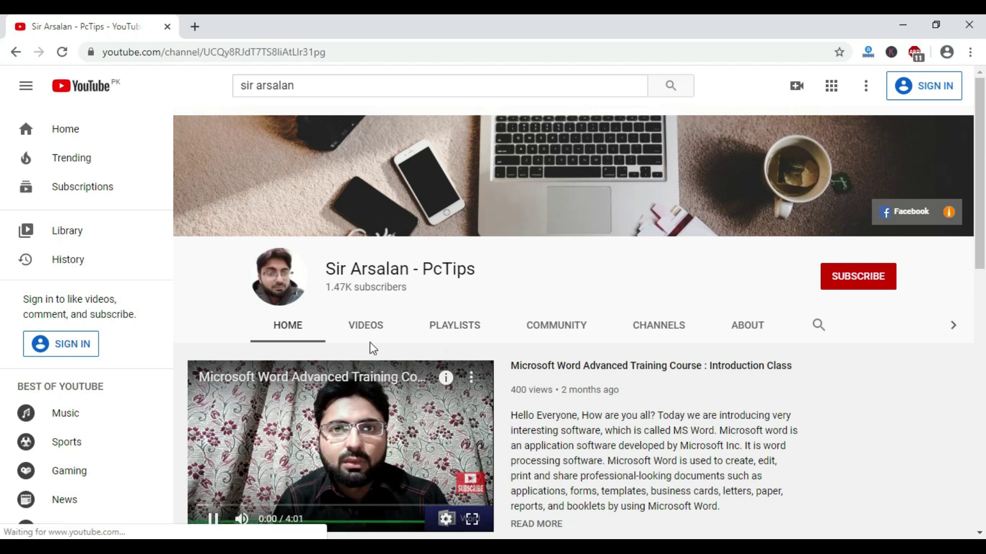
click(449, 327)
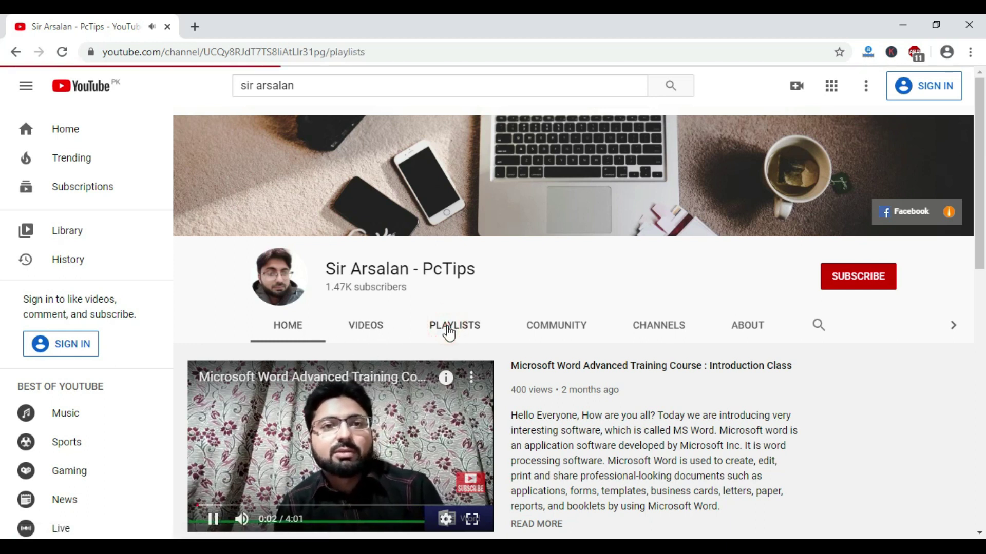
scroll(447, 332, down, 4)
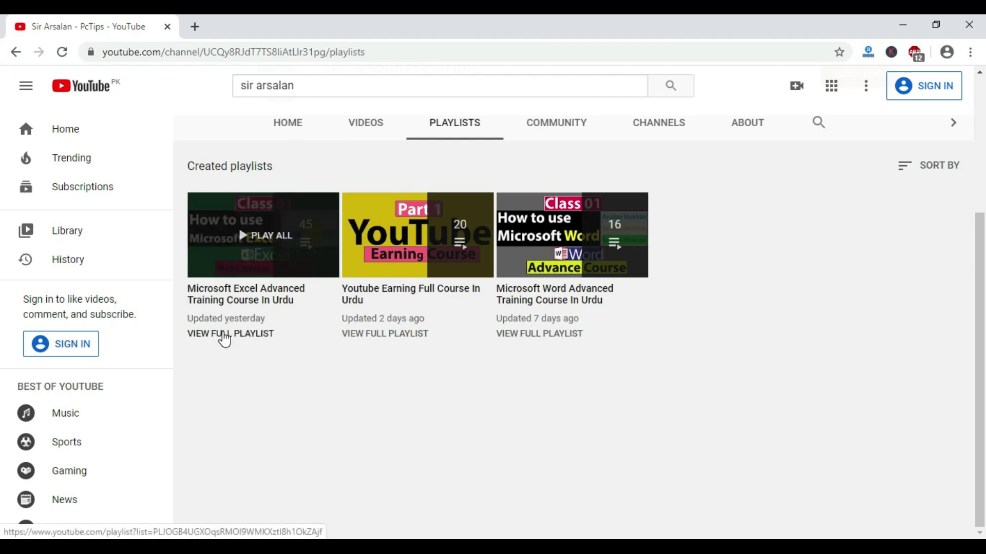
Open the full Microsoft Excel Advanced Training Course In Urdu playlist, look through its classes and copy the page address
click(229, 339)
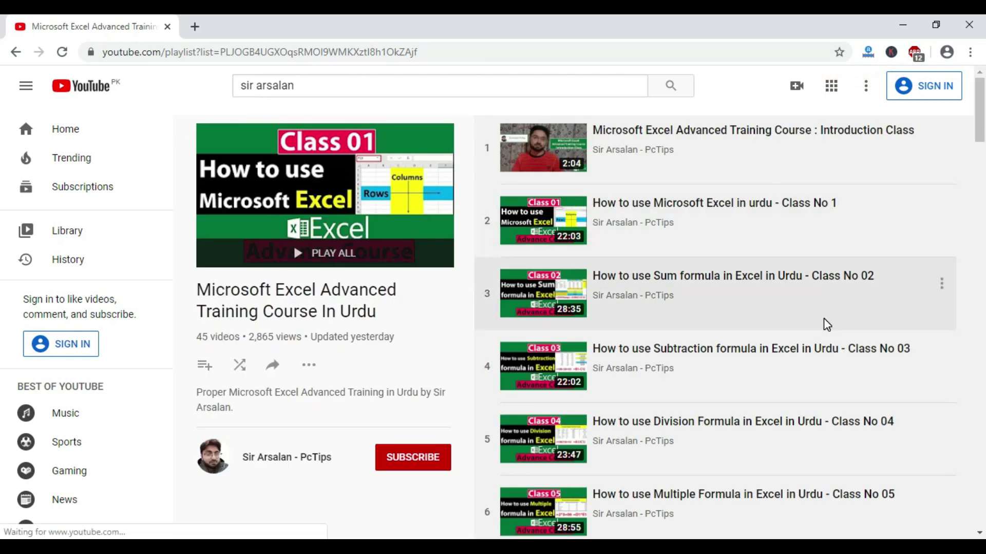
scroll(825, 326, down, 17)
scroll(823, 333, down, 20)
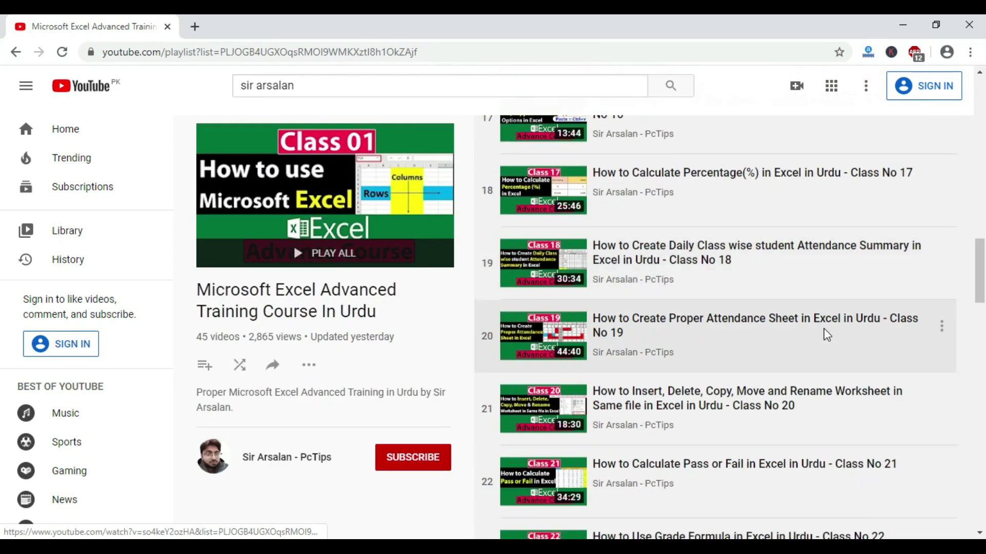
scroll(819, 332, down, 4)
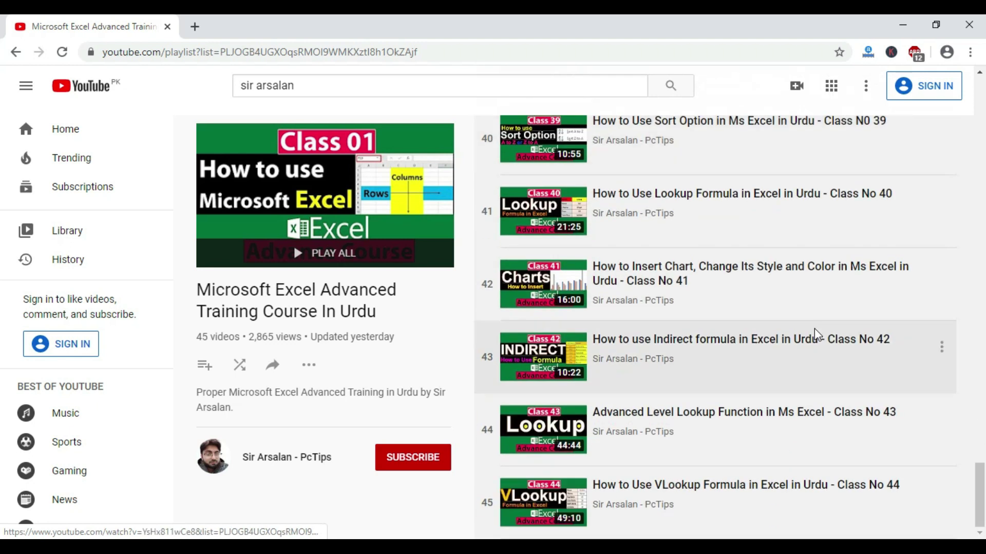
click(320, 48)
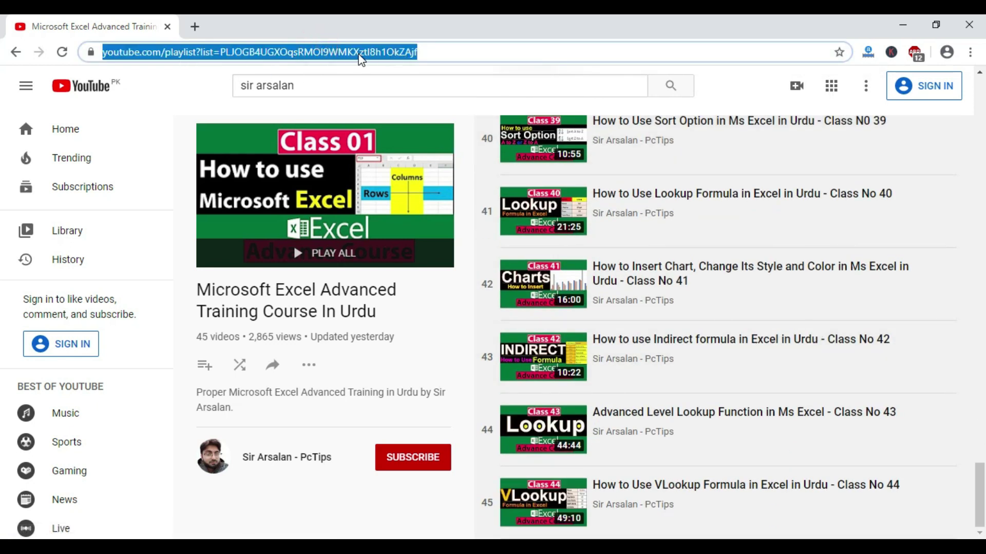
right_click(361, 60)
click(395, 132)
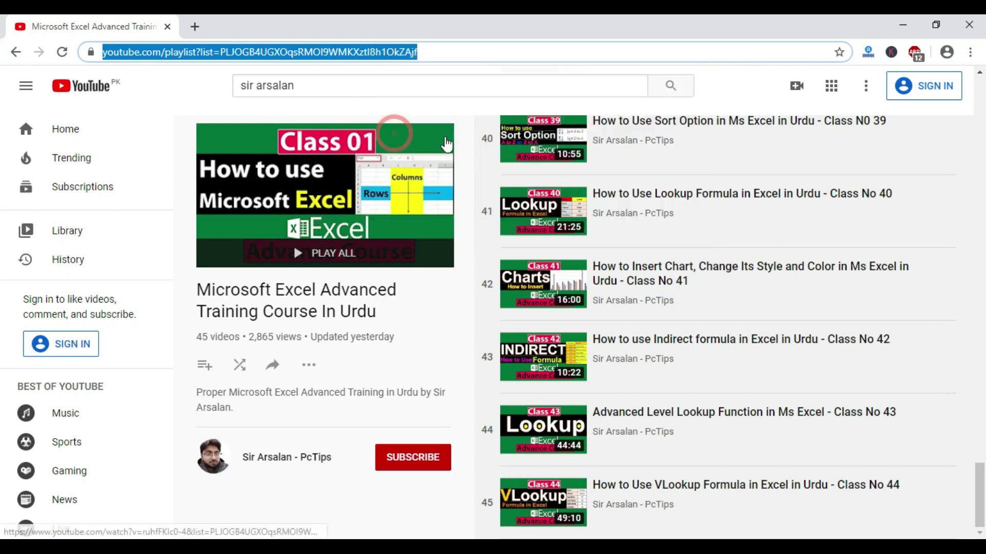
Close the browser and insert a hyperlink on the Excel course cell B7 with the copied playlist address
click(975, 23)
click(178, 367)
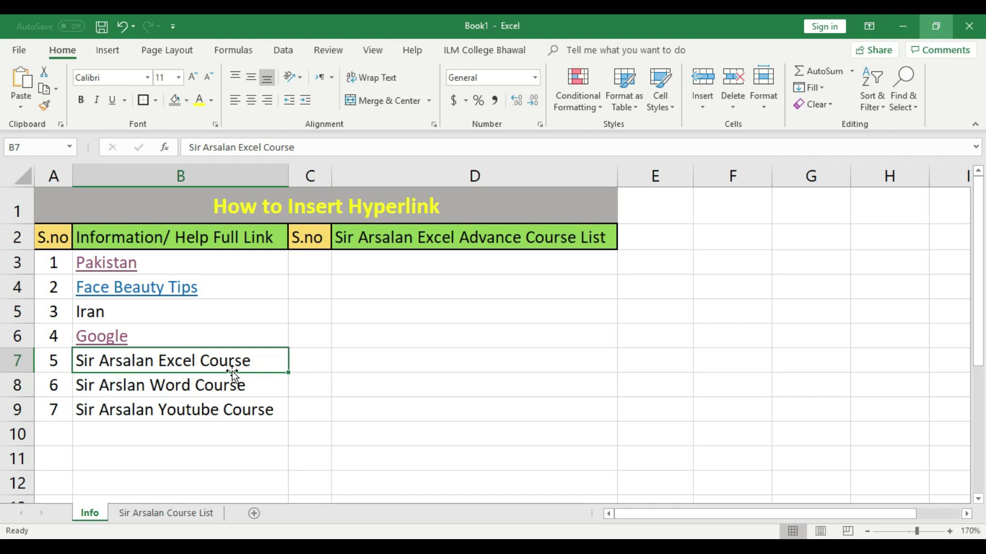
key(ctrl+k)
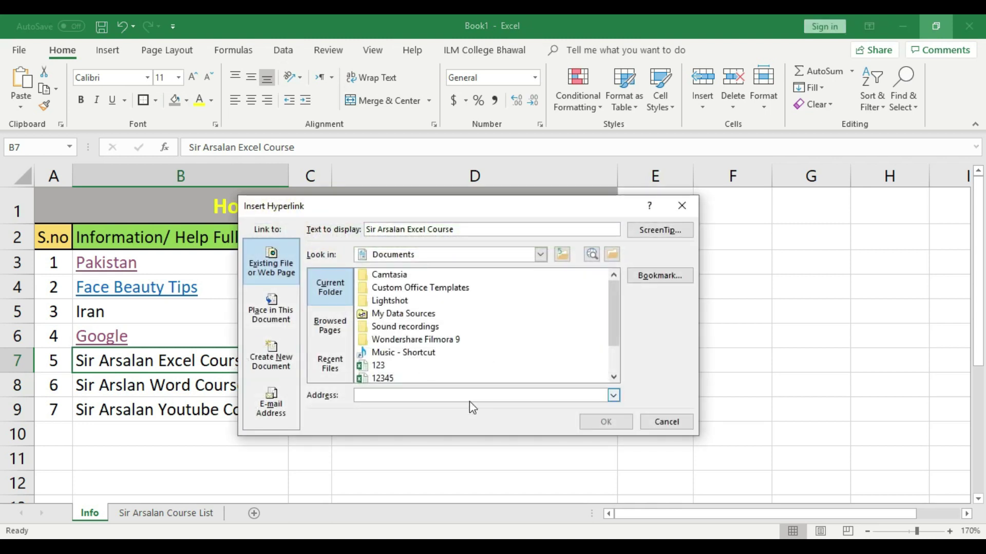
click(399, 398)
key(ctrl+v)
click(603, 422)
click(554, 417)
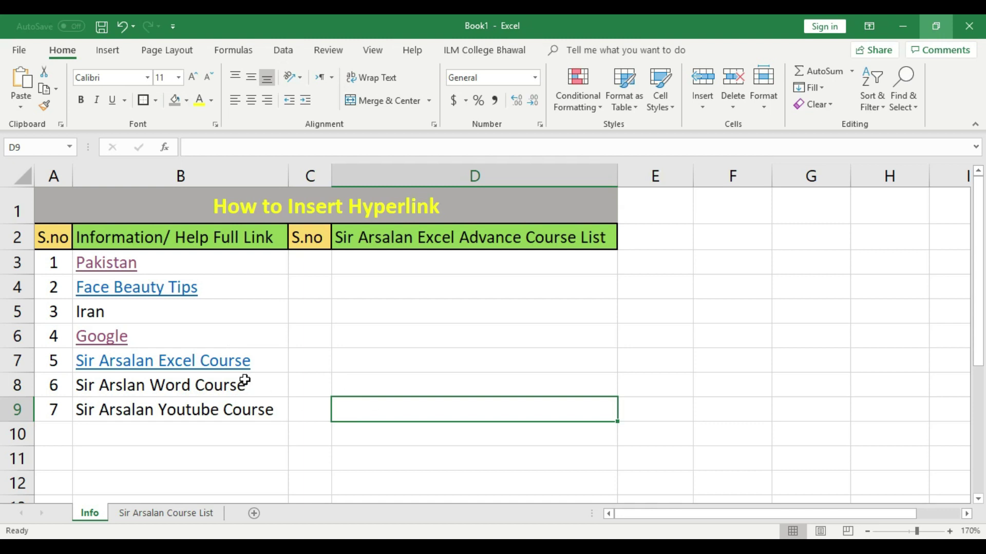
Test the Excel course hyperlink in B7 by following it, look through the playlist page and return to the workbook
click(171, 361)
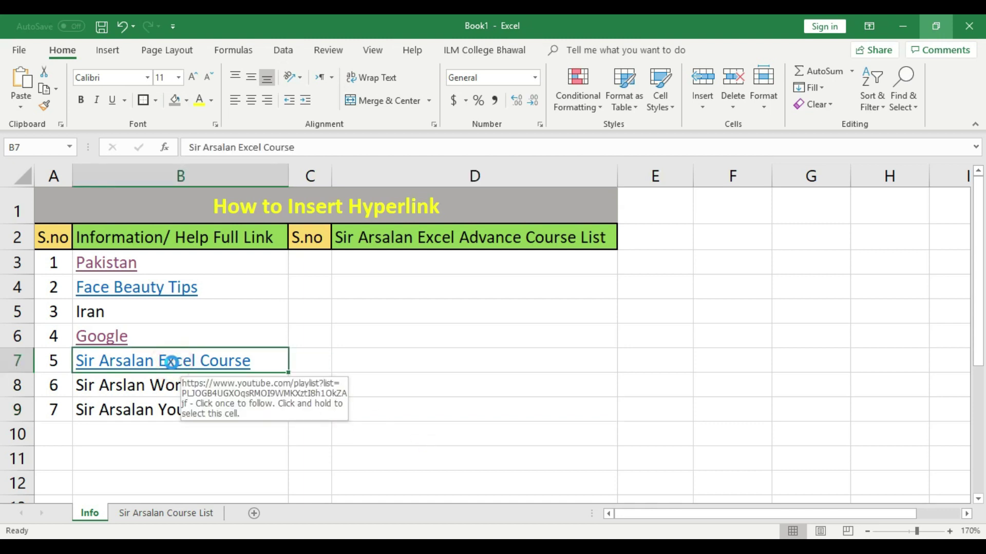
click(171, 362)
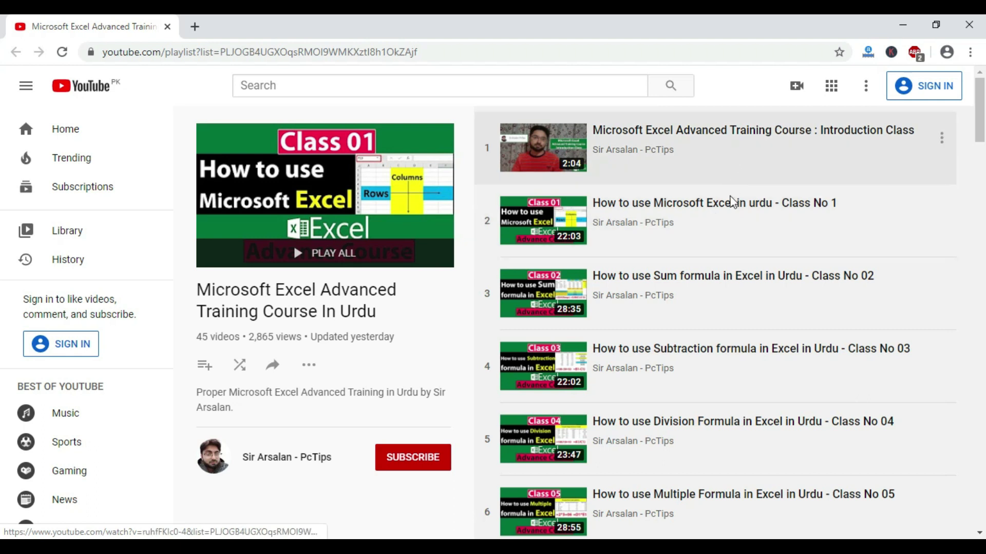
scroll(770, 462, down, 3)
scroll(771, 487, down, 18)
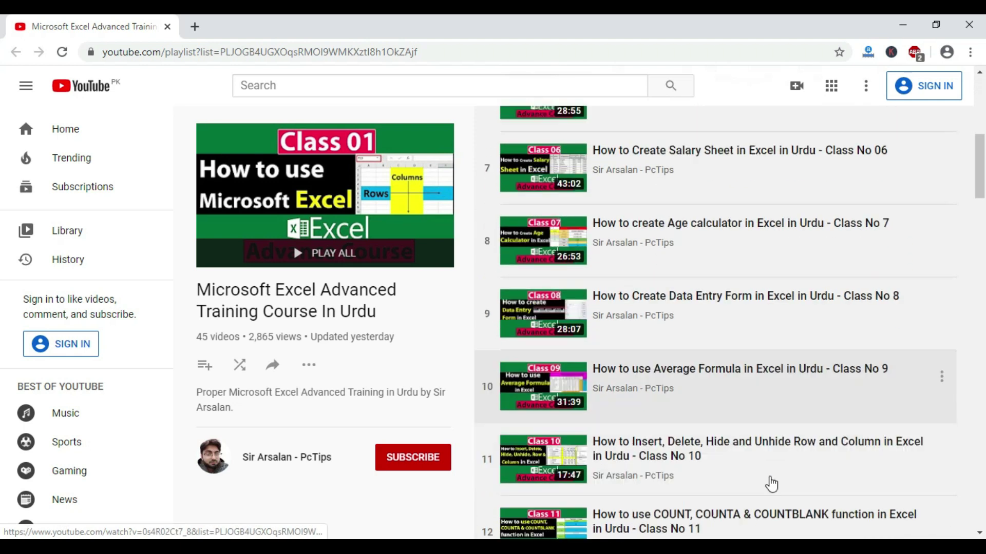
click(969, 24)
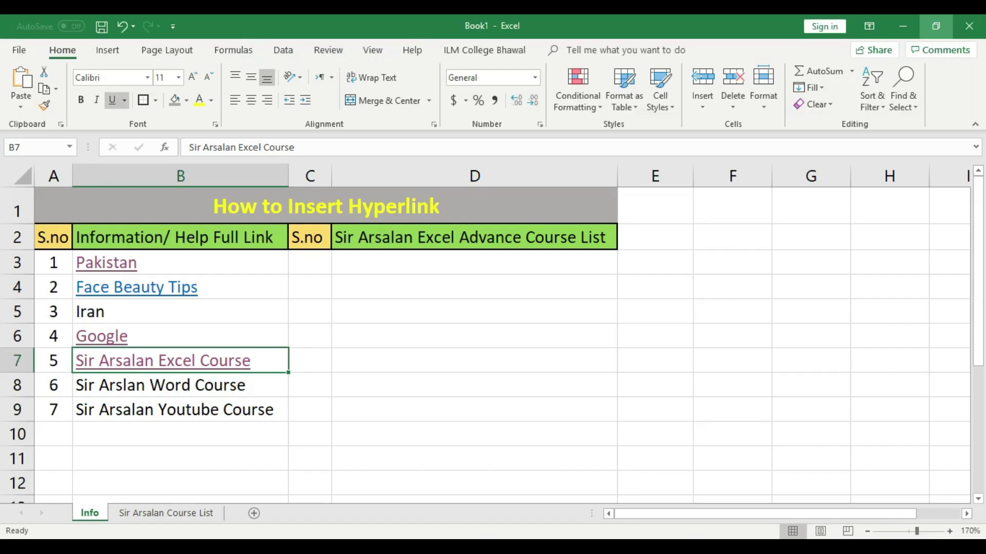
click(451, 432)
click(198, 383)
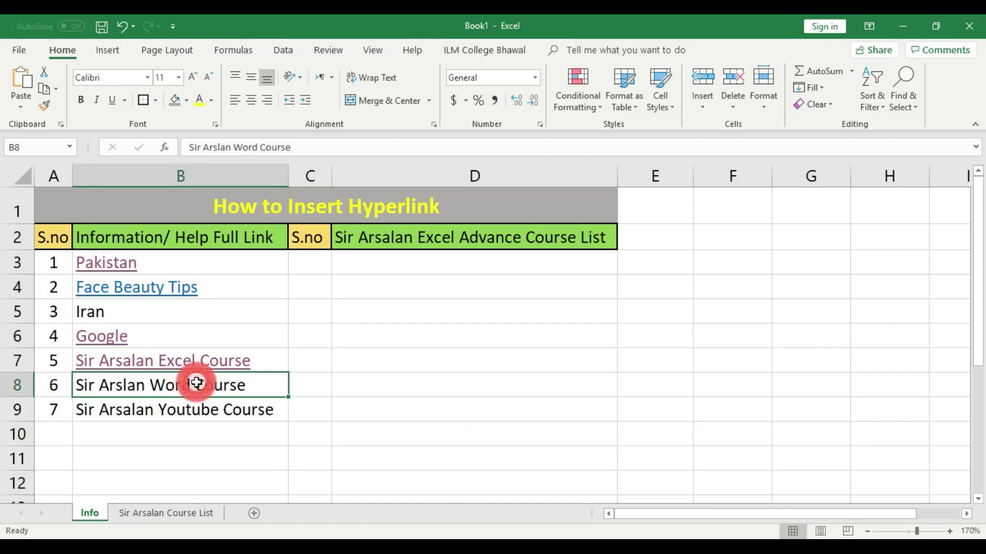
Check the address stored in the Excel course hyperlink in B7 and cancel without editing it
click(265, 363)
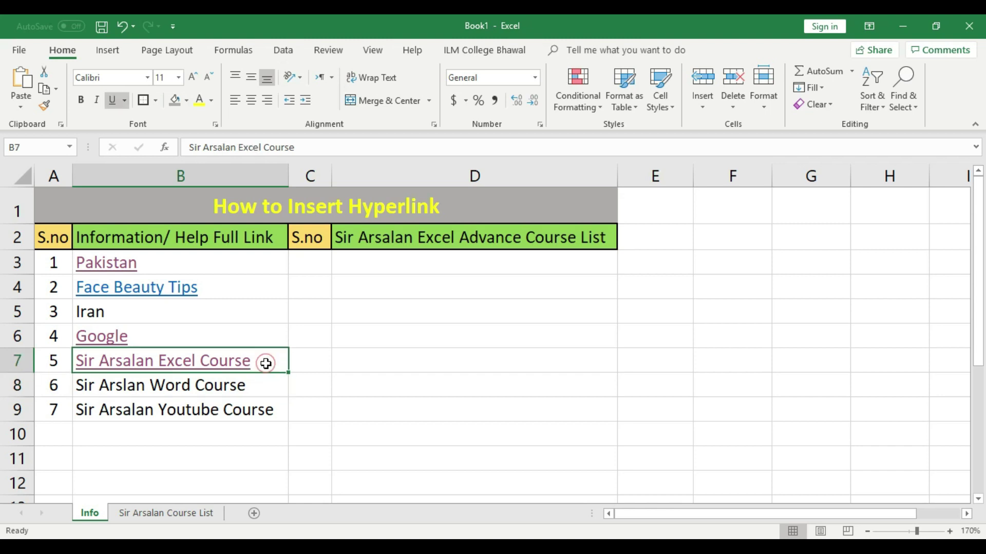
key(ctrl+k)
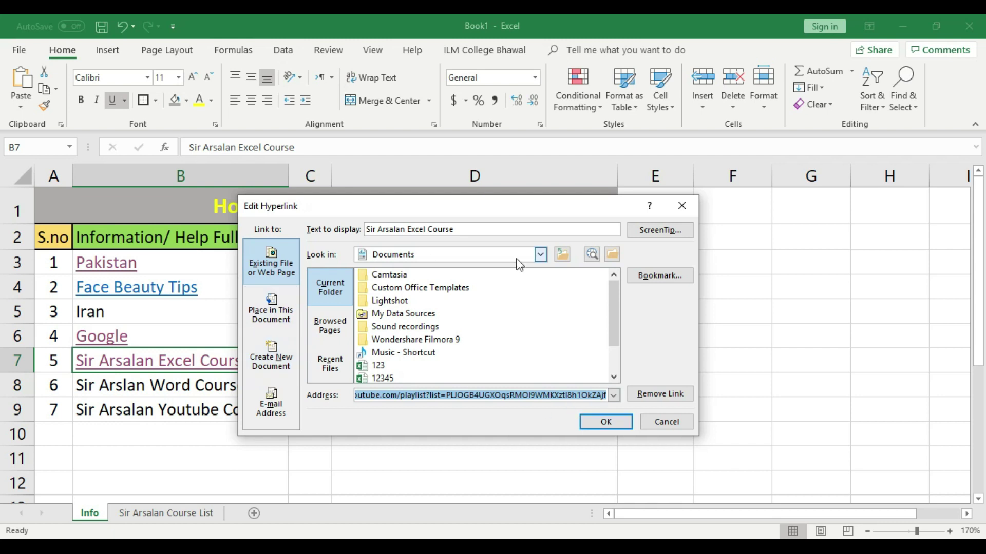
click(665, 421)
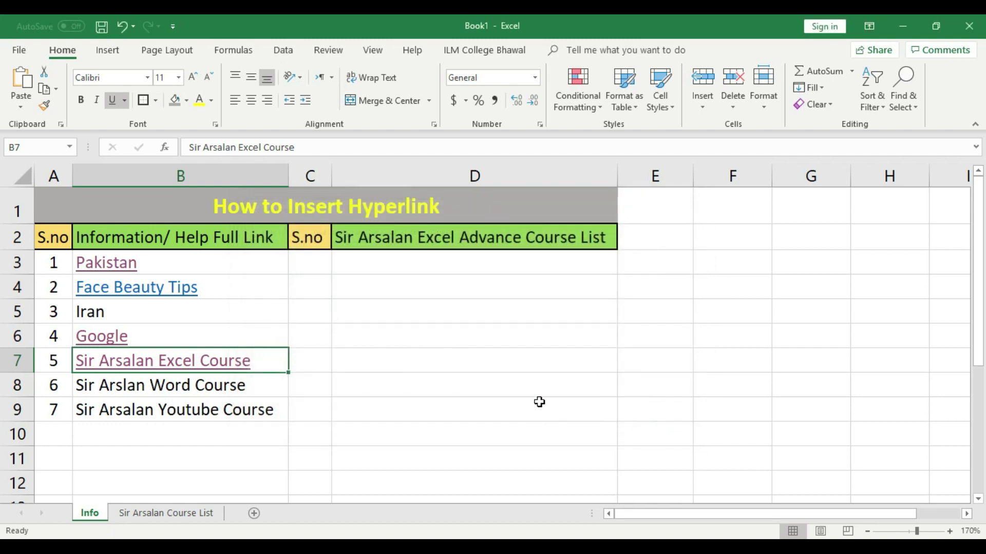
click(558, 394)
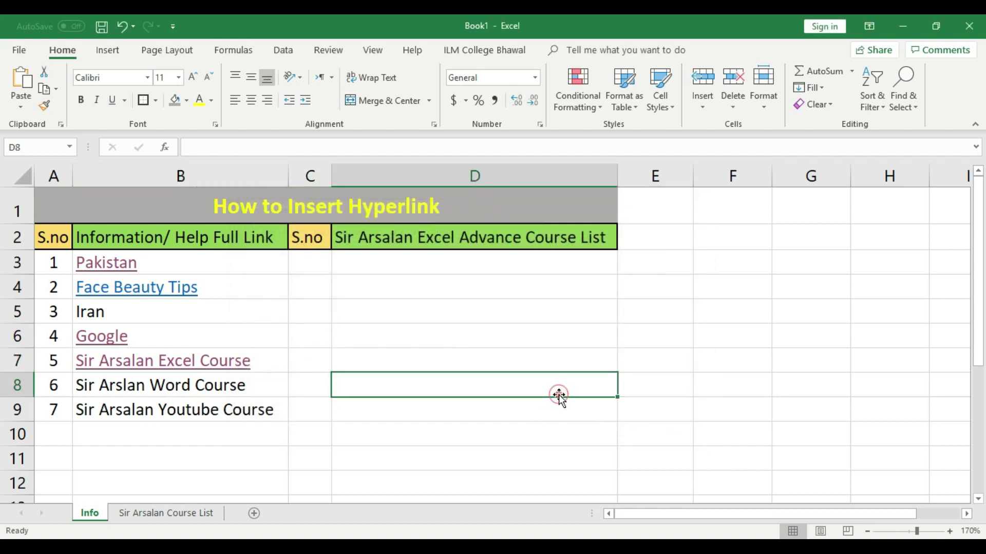
Switch to the browser, search YouTube for the instructor's name and show the PcTips channel's created playlists
click(104, 388)
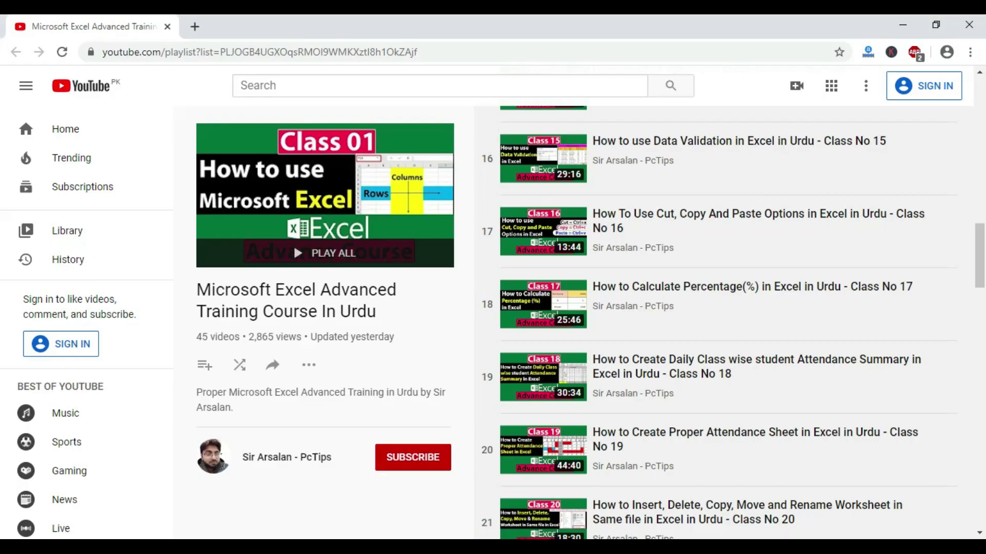
click(321, 88)
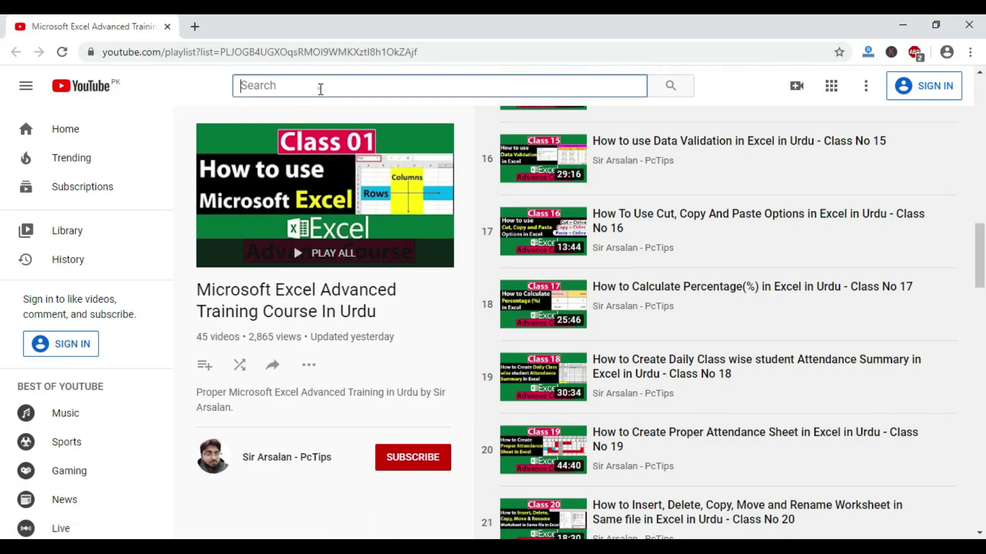
text(sir arsalan)
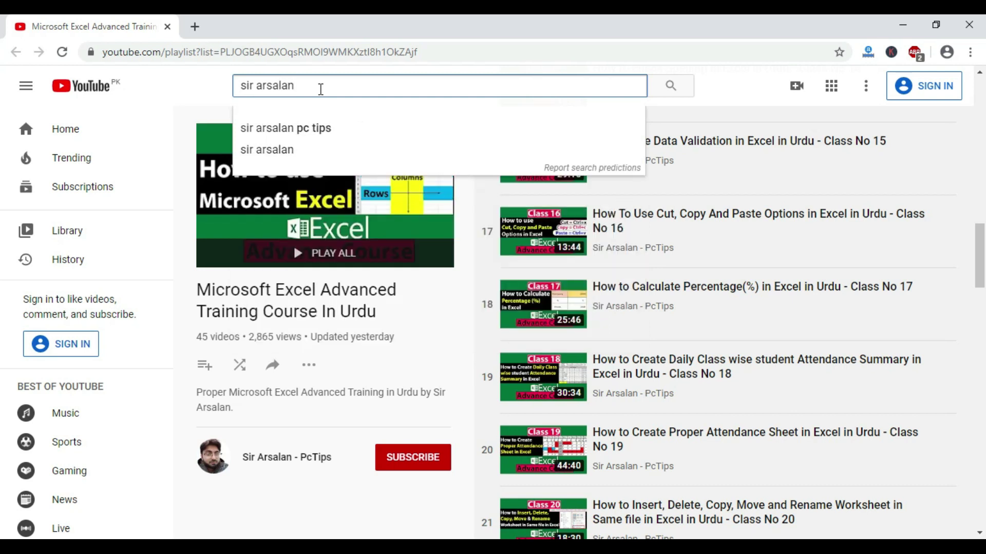
key(Return)
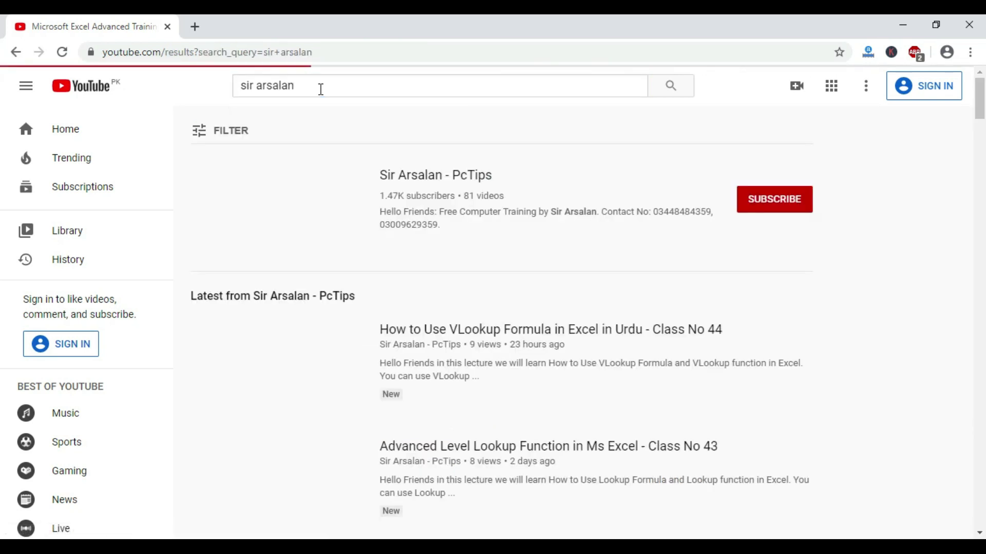
click(410, 179)
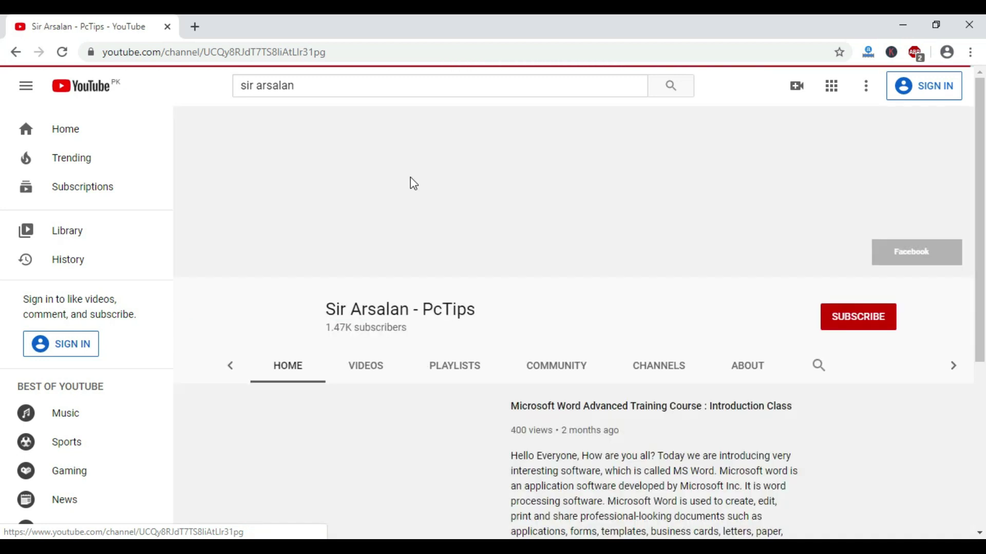
click(456, 328)
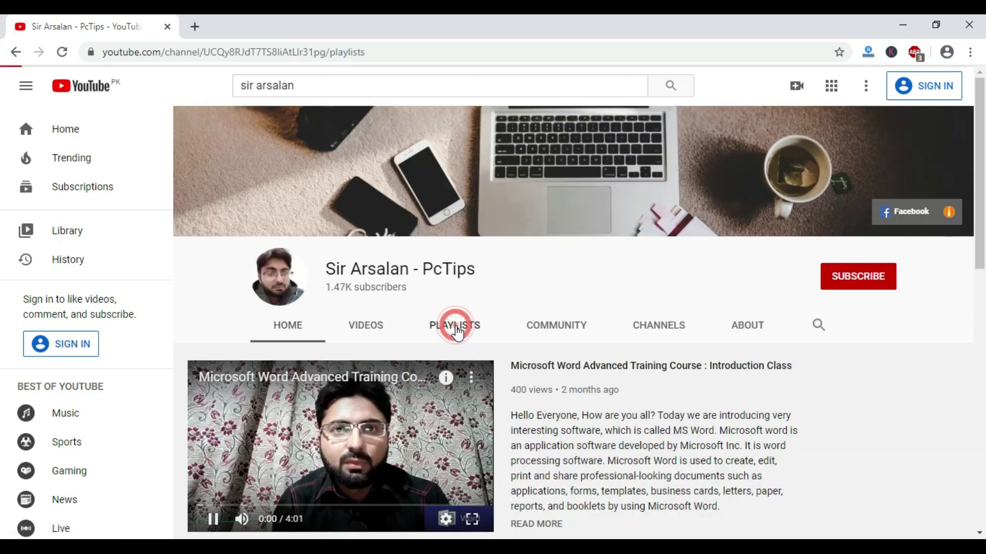
scroll(456, 331, down, 3)
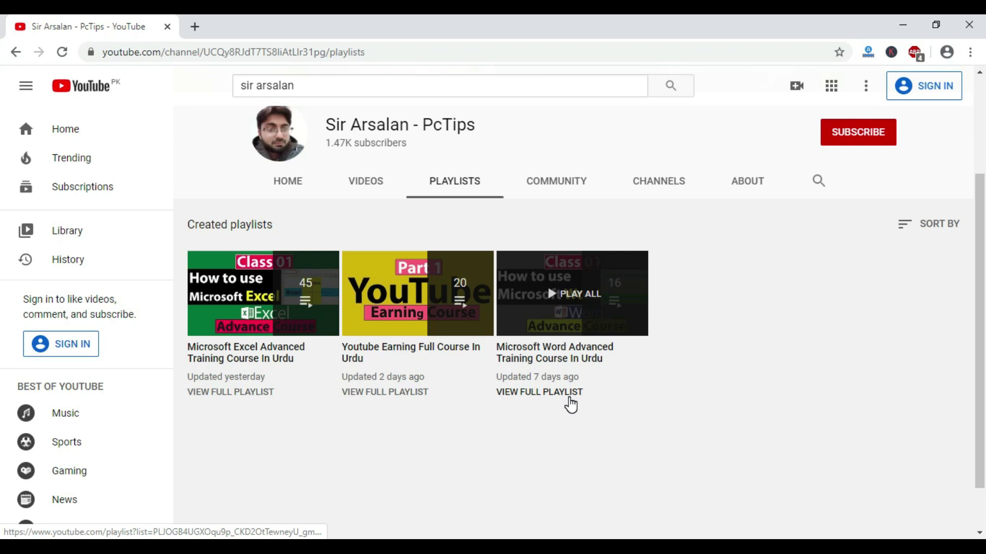
Open the full Microsoft Word Advanced Training Course In Urdu playlist and copy its page address
click(569, 398)
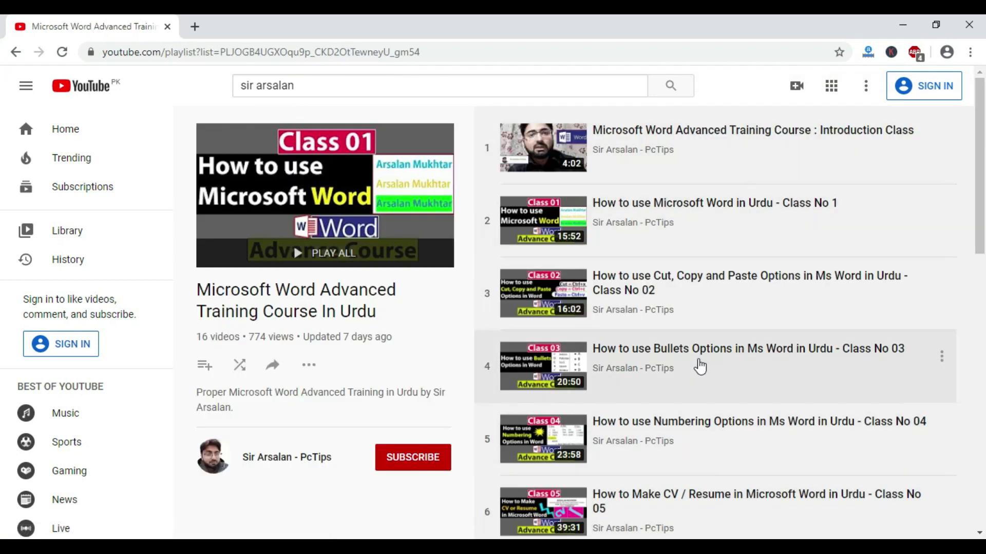
scroll(698, 373, down, 15)
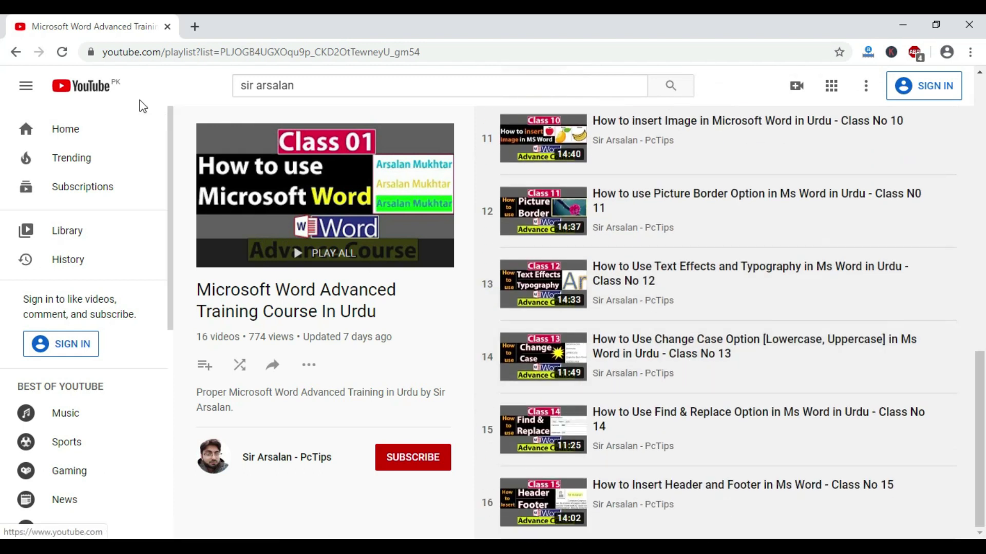
click(384, 52)
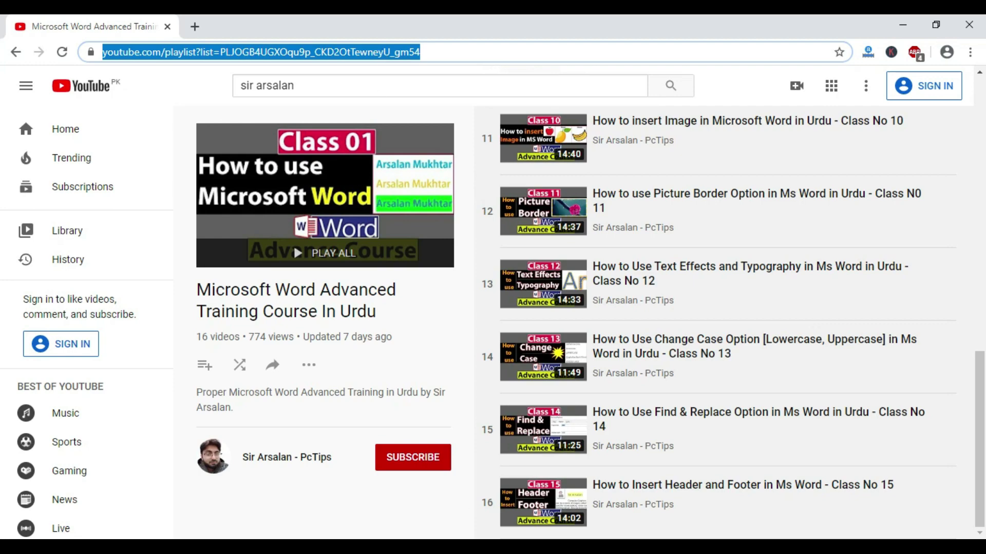
Return to the Excel workbook and turn the Word course entry in B8 into a hyperlink using the copied playlist address
key(alt+Tab)
click(378, 426)
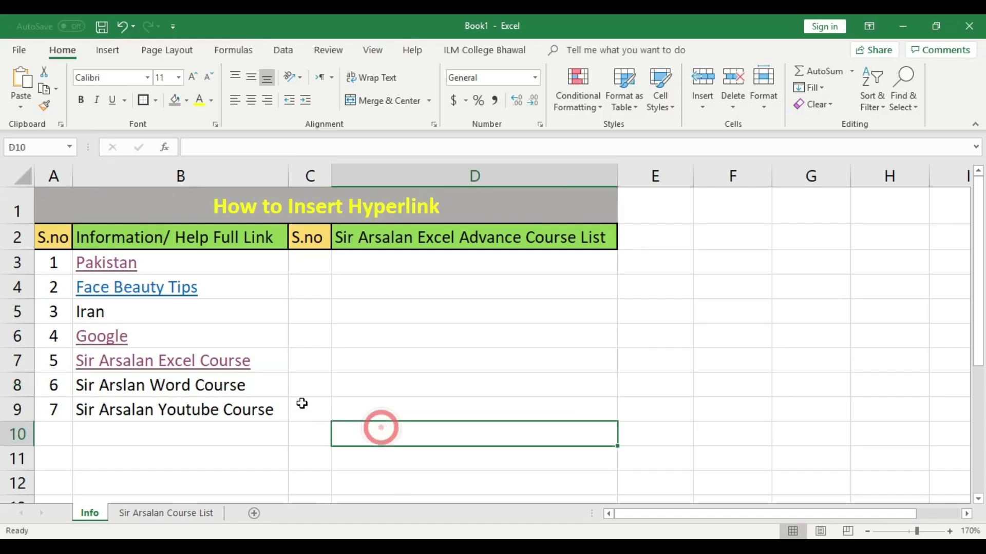
click(256, 388)
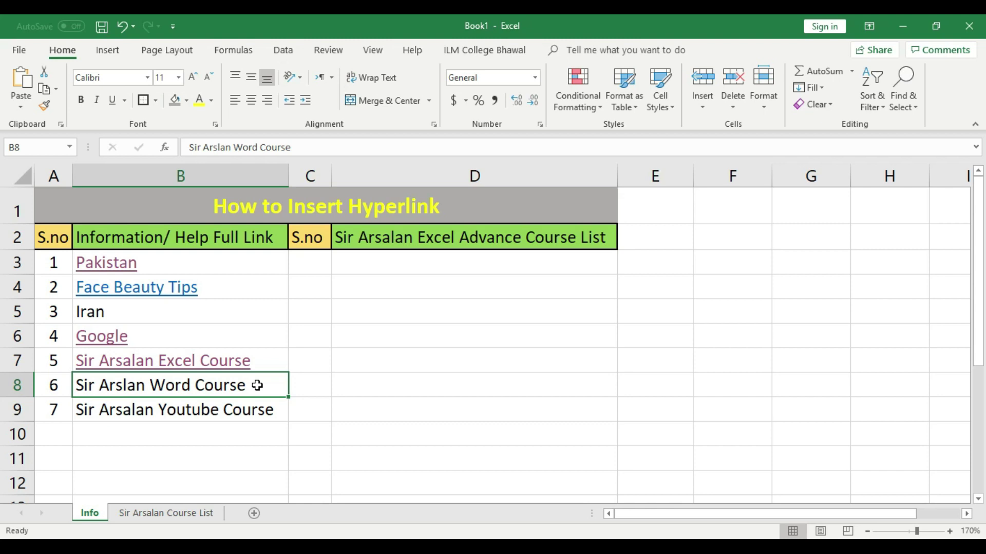
click(353, 367)
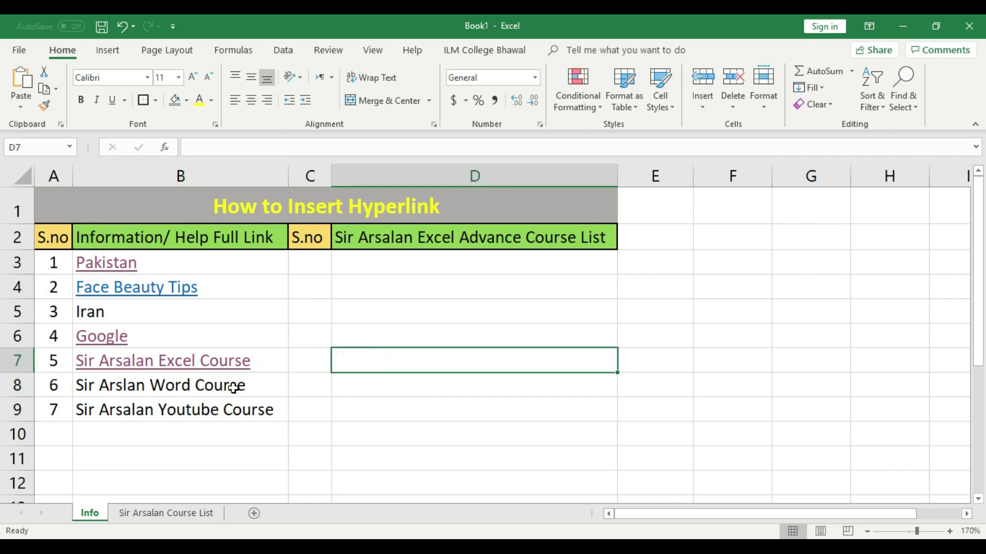
click(265, 386)
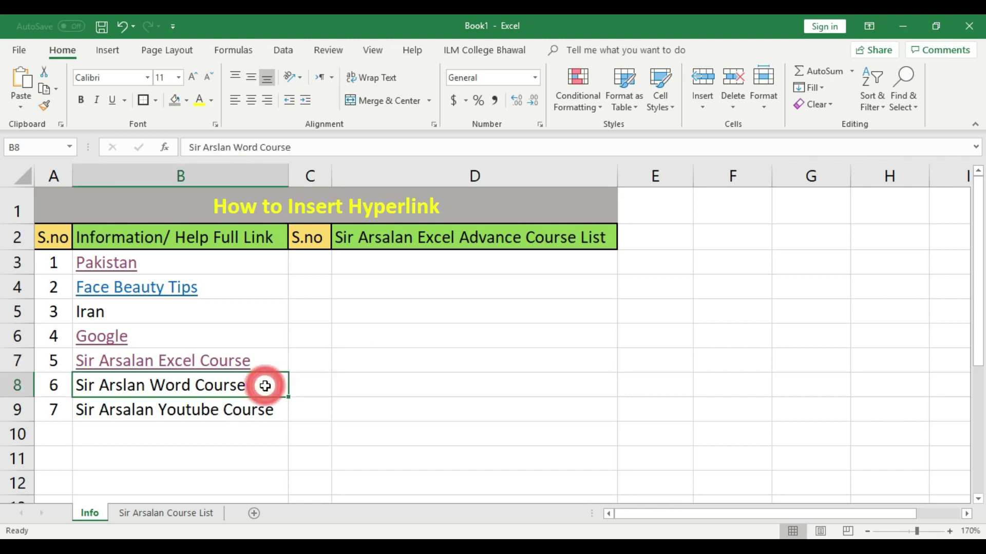
right_click(264, 386)
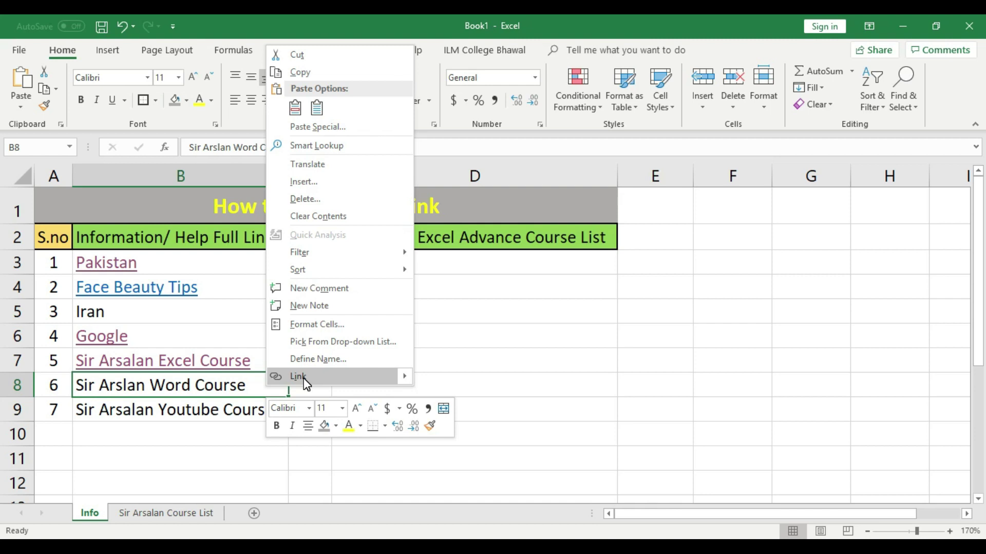
click(407, 376)
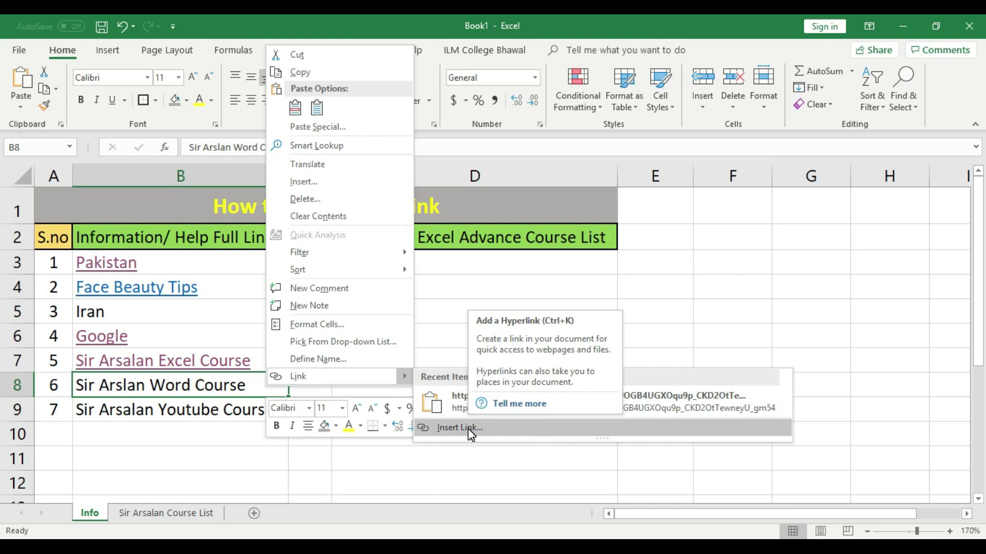
click(462, 428)
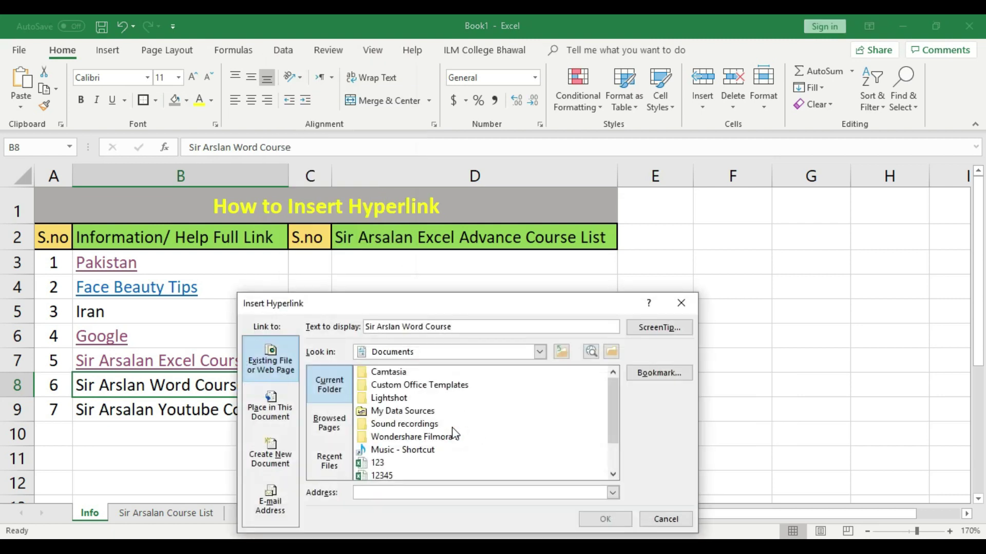
drag(331, 312, 429, 238)
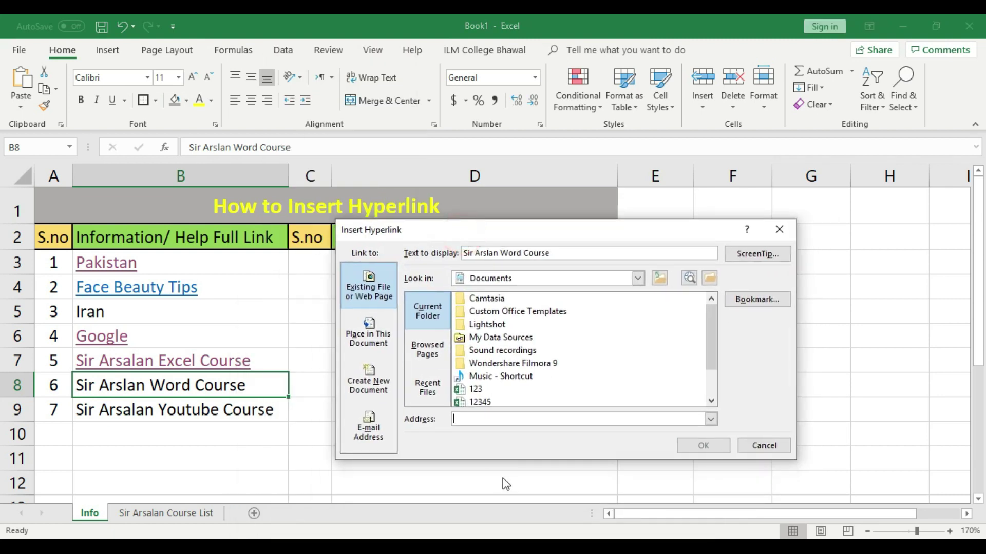
click(481, 420)
key(ctrl+v)
click(702, 446)
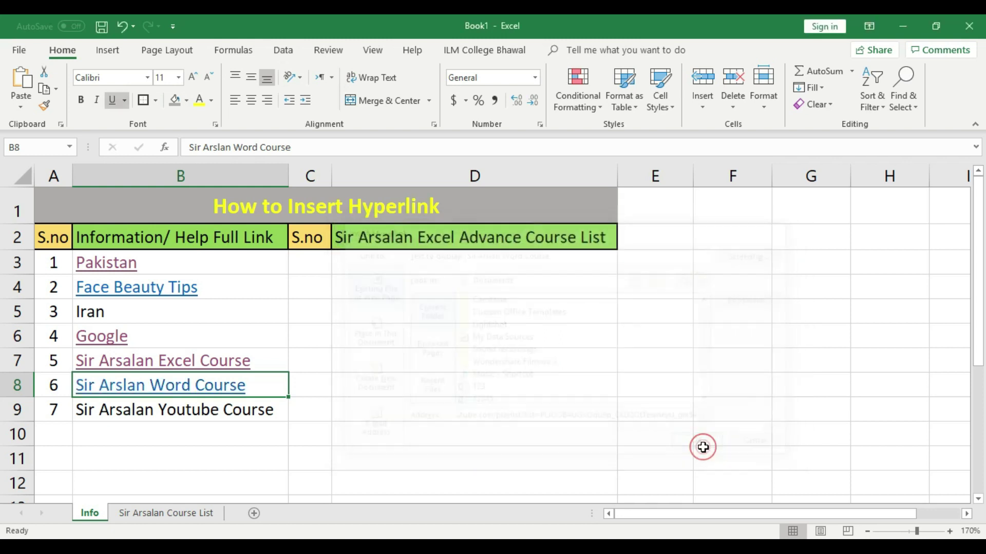
click(413, 416)
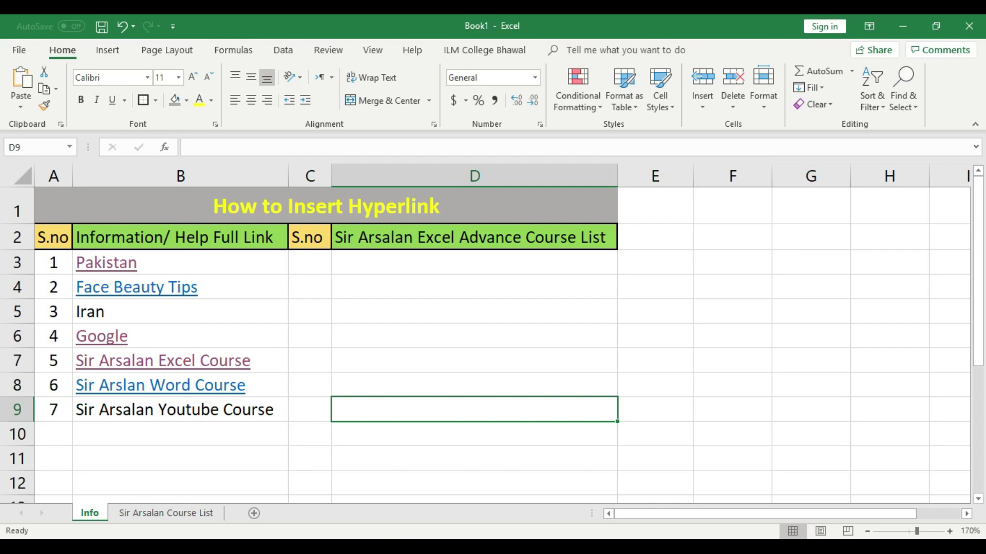
Switch to the browser, open the full Youtube Earning Full Course In Urdu playlist and copy its page address
click(404, 545)
scroll(421, 378, up, 5)
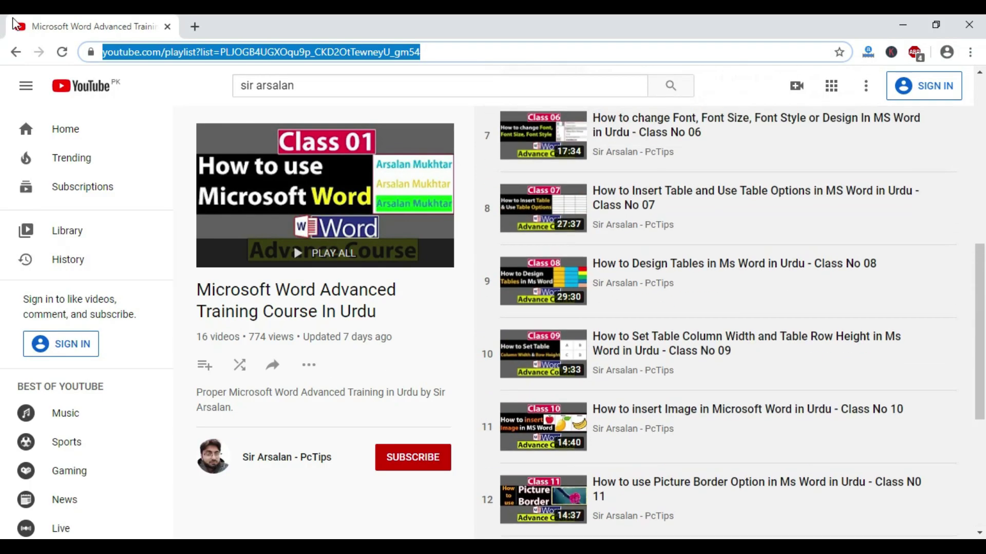
click(15, 57)
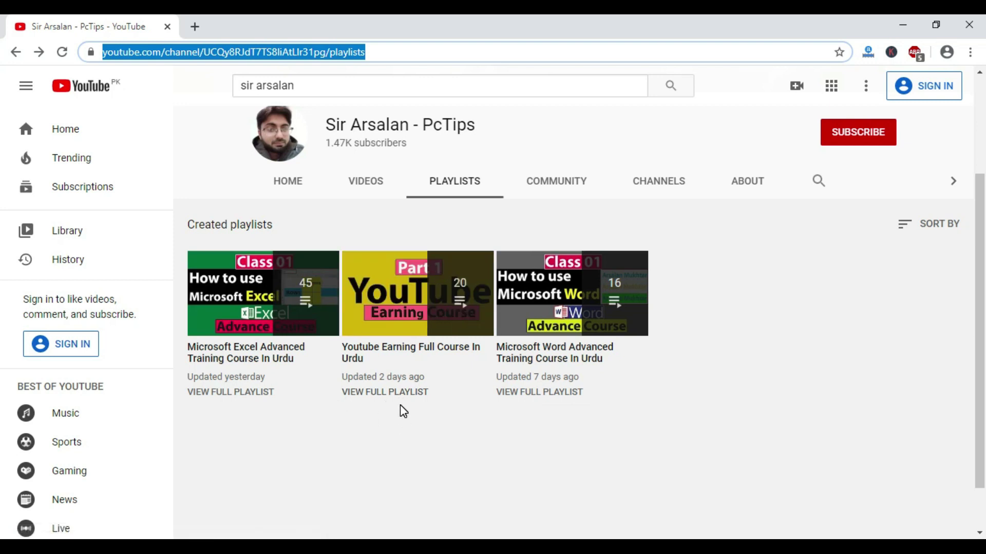
click(410, 393)
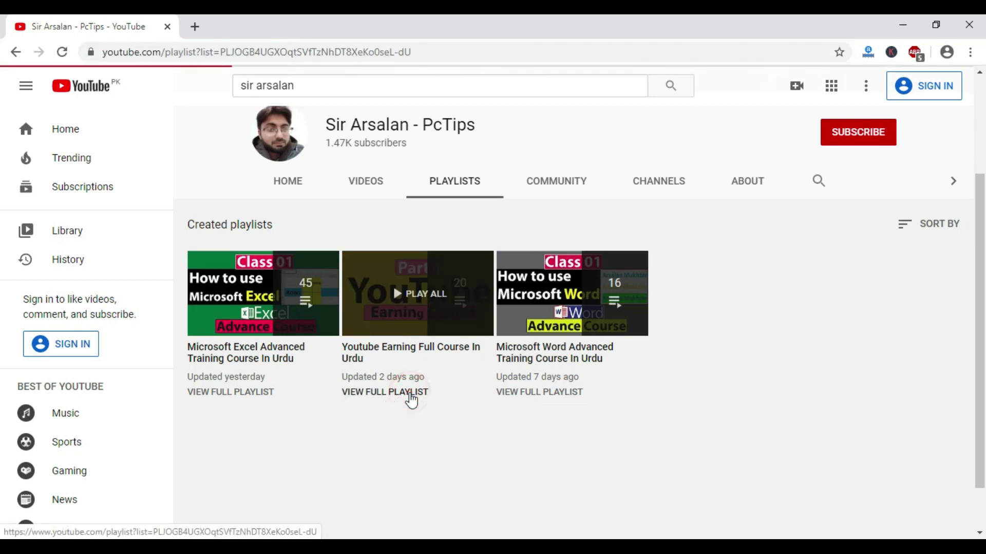
scroll(522, 395, down, 15)
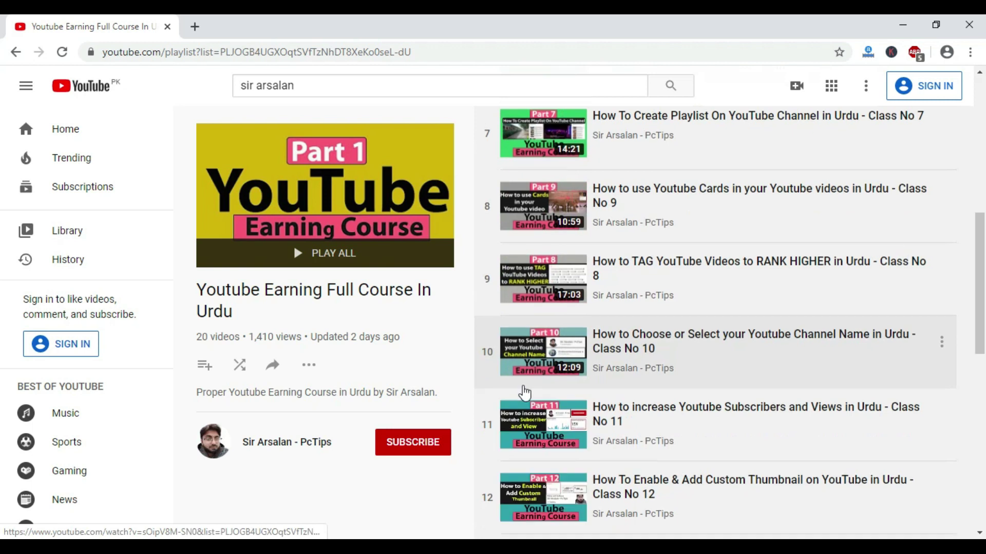
scroll(521, 394, up, 15)
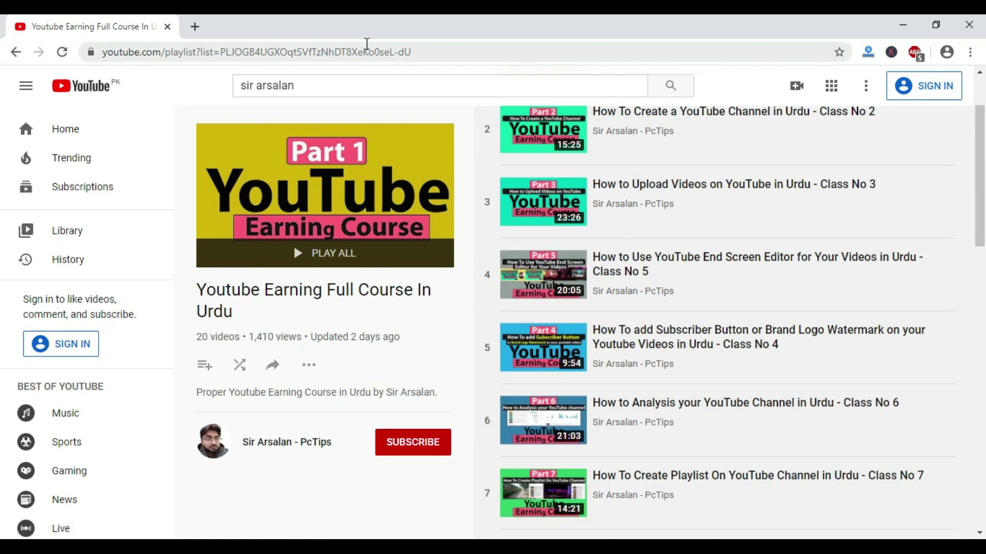
click(365, 52)
right_click(365, 51)
click(403, 126)
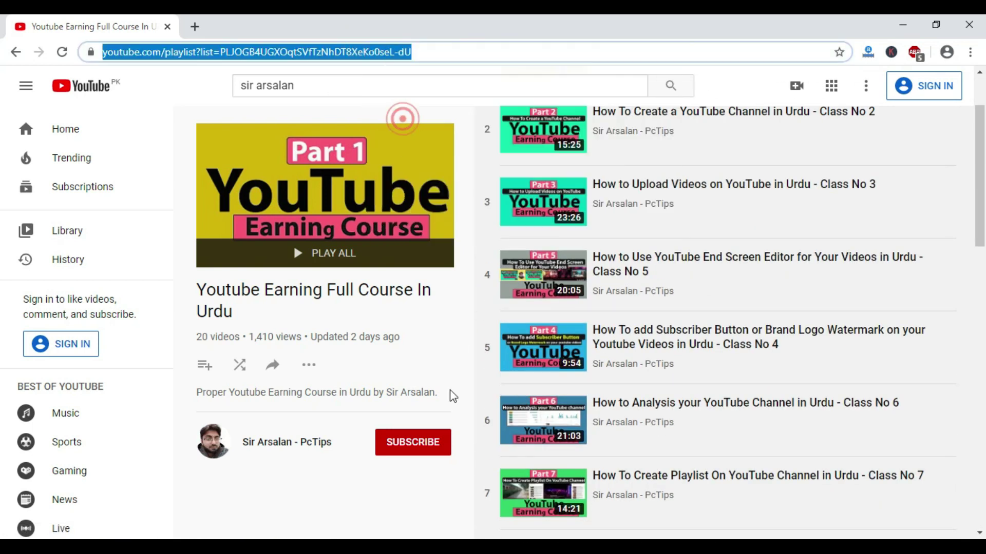
Return to the Excel workbook and hyperlink the Youtube course entry in B9 to the copied playlist address
key(alt+Tab)
click(221, 409)
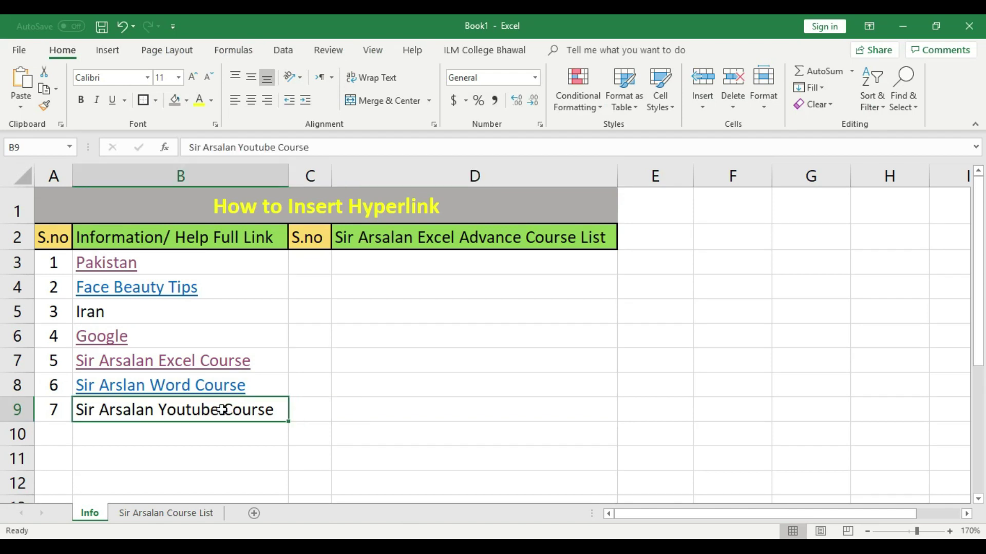
right_click(244, 411)
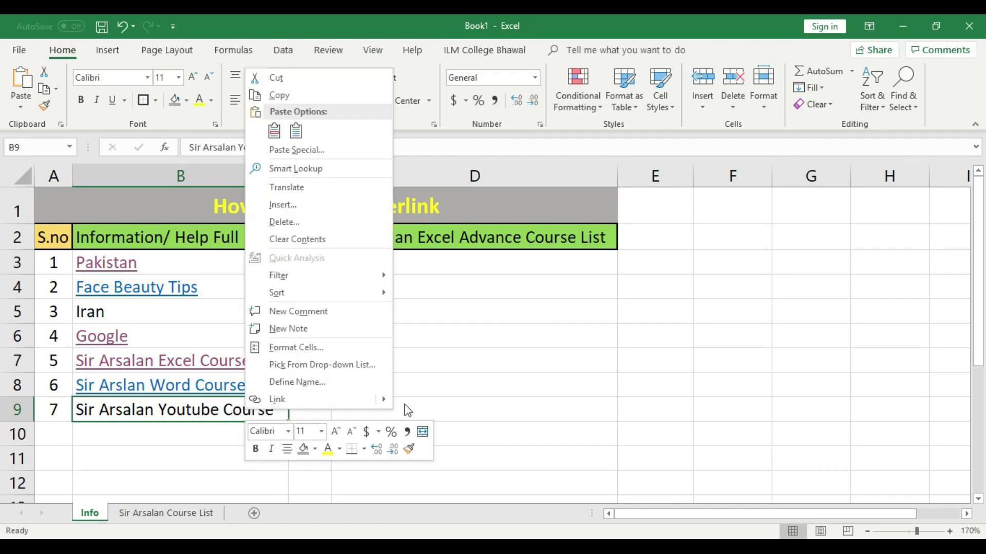
click(378, 398)
click(439, 452)
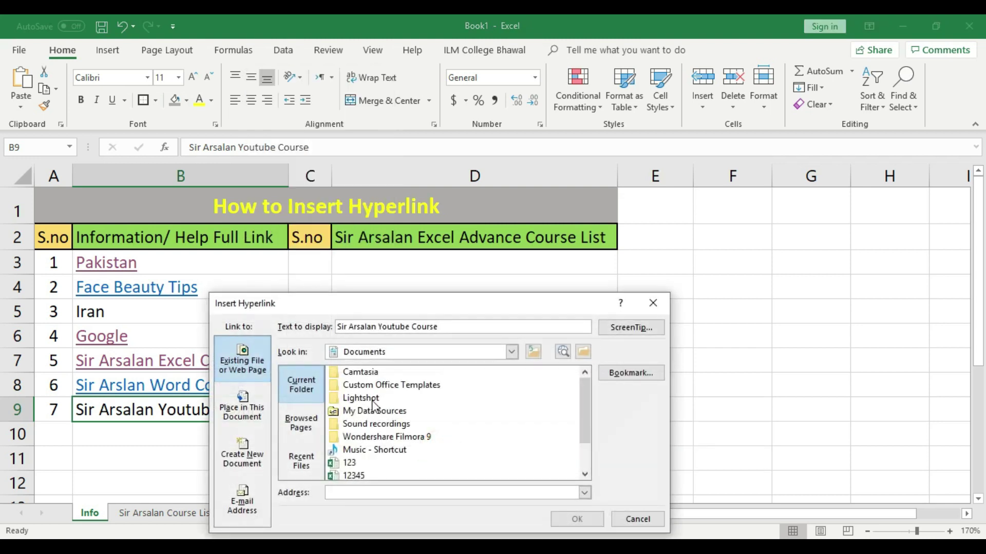
right_click(372, 491)
click(405, 449)
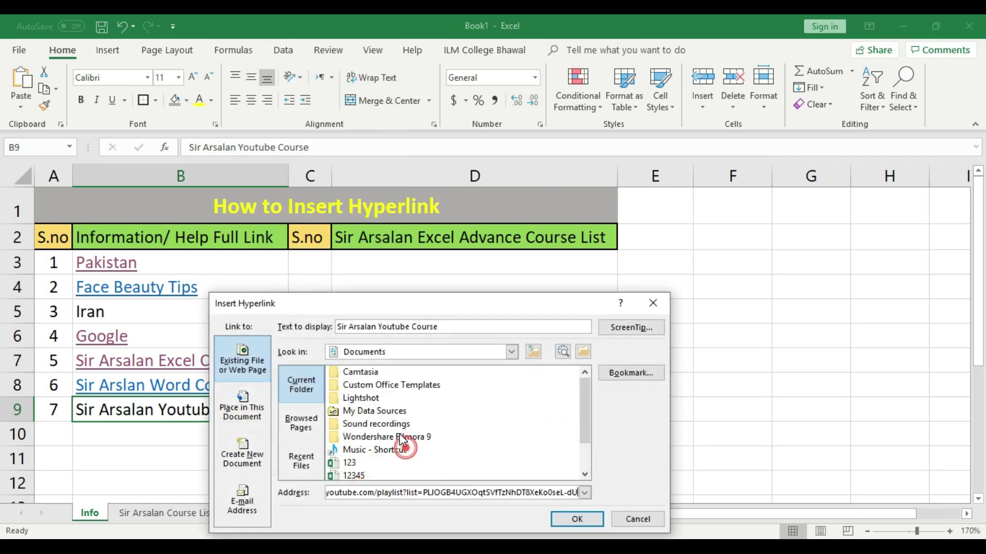
click(571, 515)
click(480, 425)
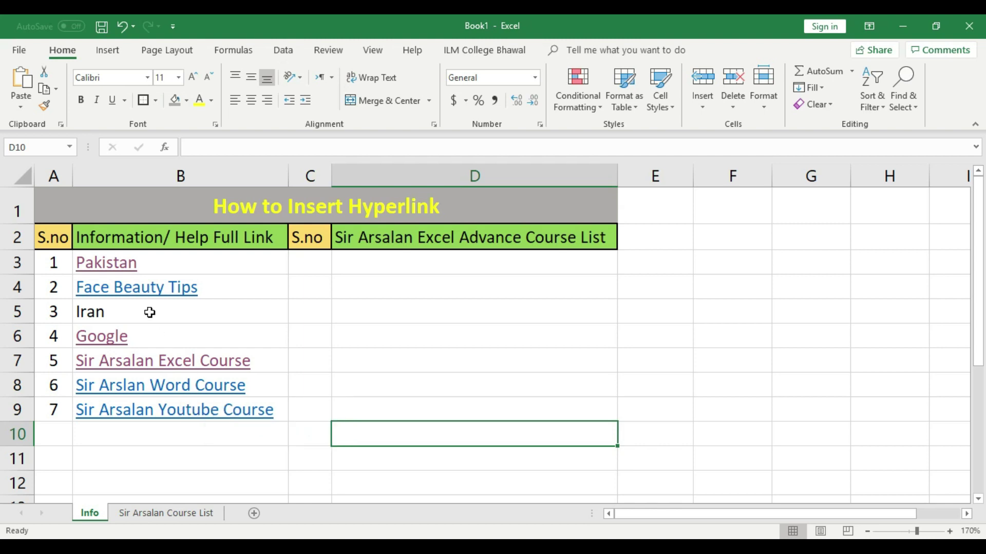
Widen the second S.no column, column C, slightly
right_click(288, 412)
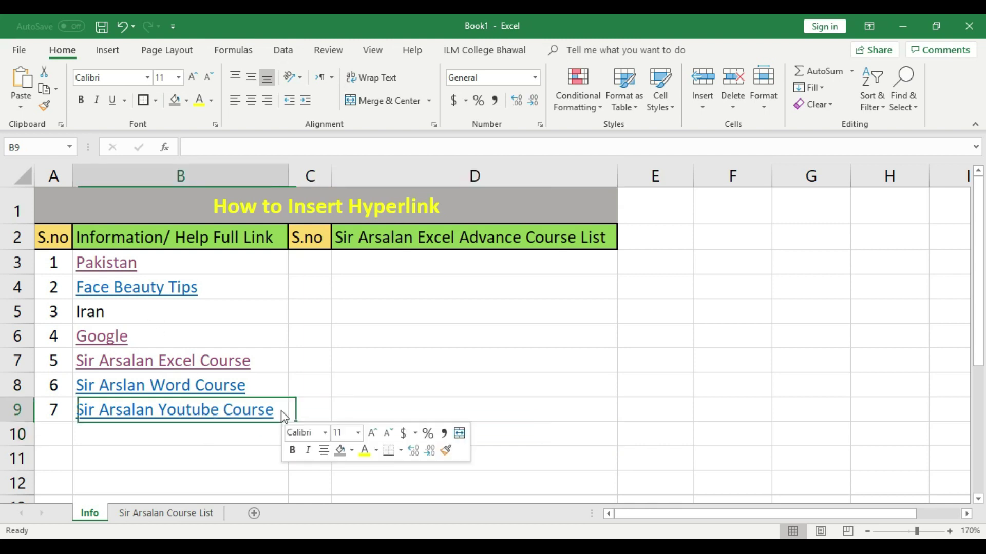
click(547, 372)
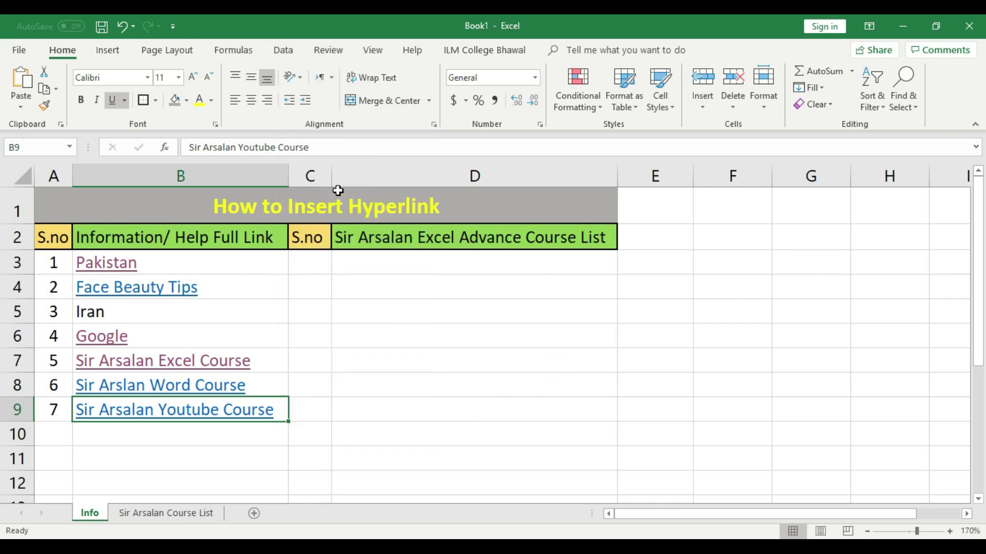
drag(335, 174, 363, 174)
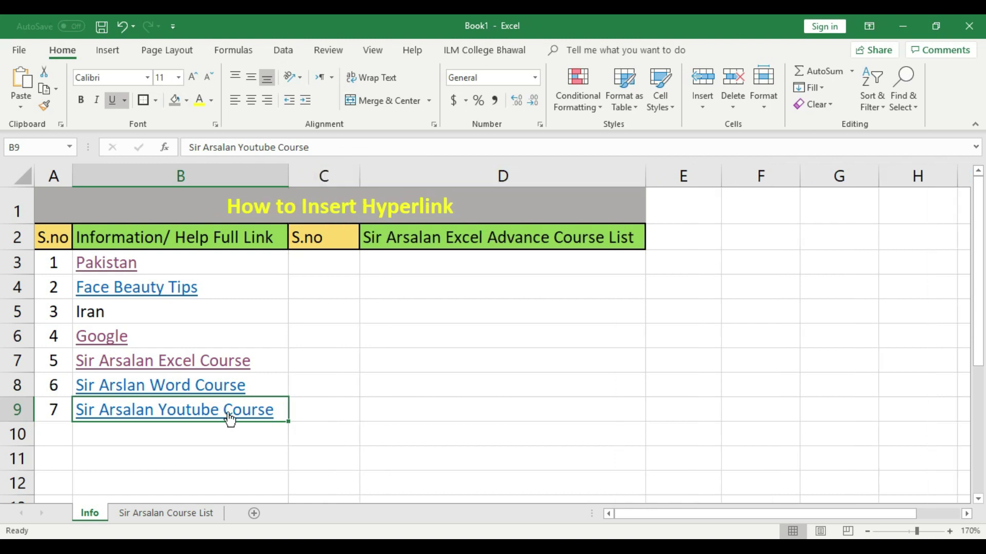
drag(360, 167, 349, 168)
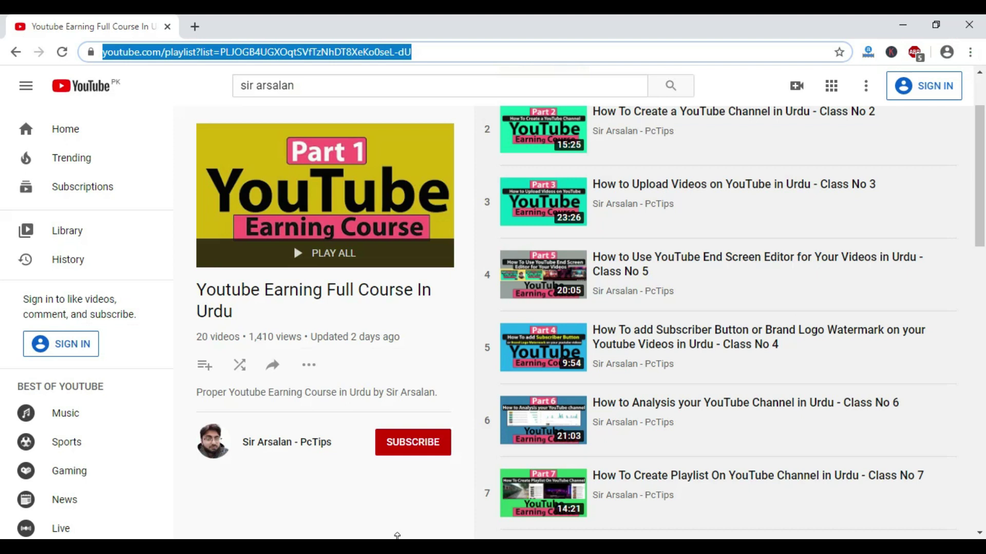
In the browser, open the Microsoft Excel Advanced Training Course In Urdu playlist, start its Class No 1 video and pause it
click(18, 51)
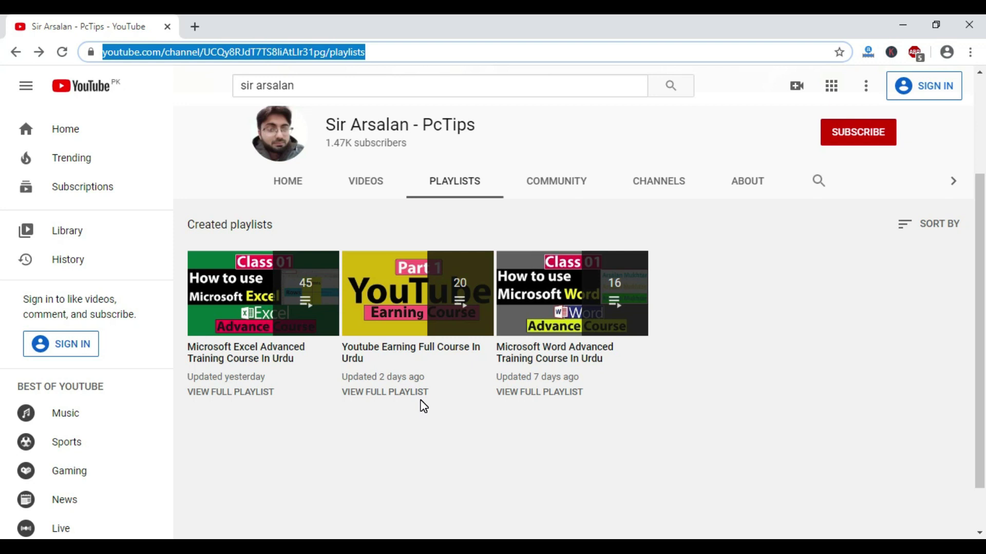
click(250, 395)
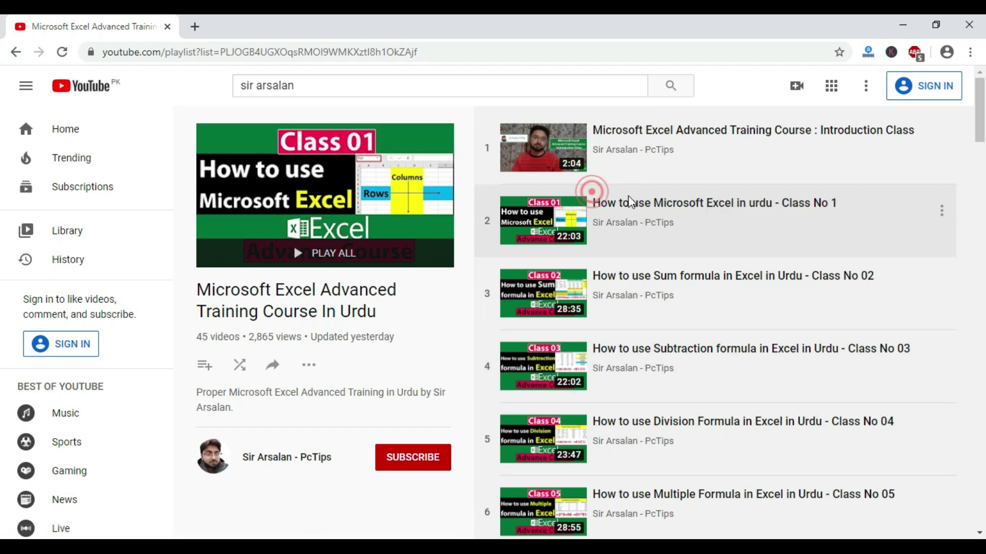
click(688, 205)
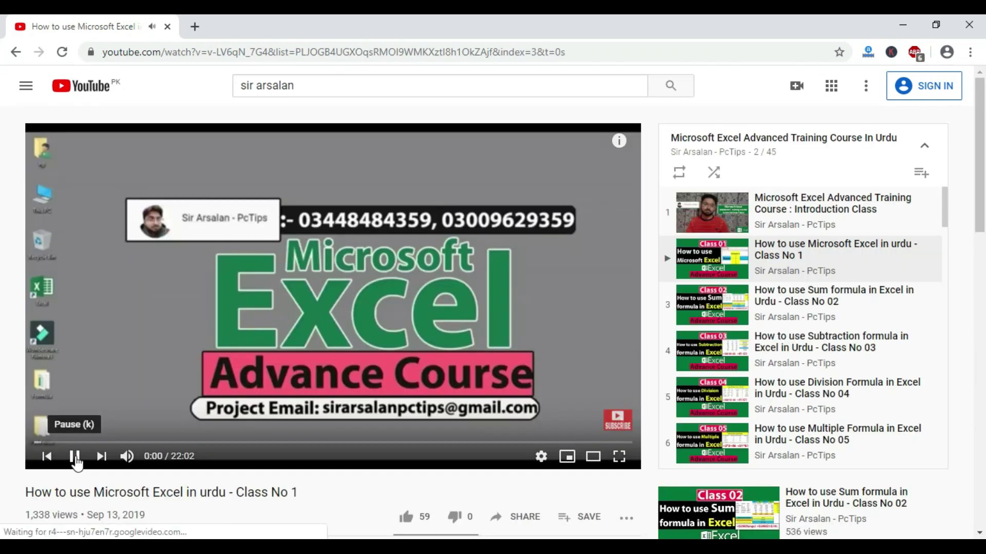
click(76, 461)
scroll(76, 461, down, 3)
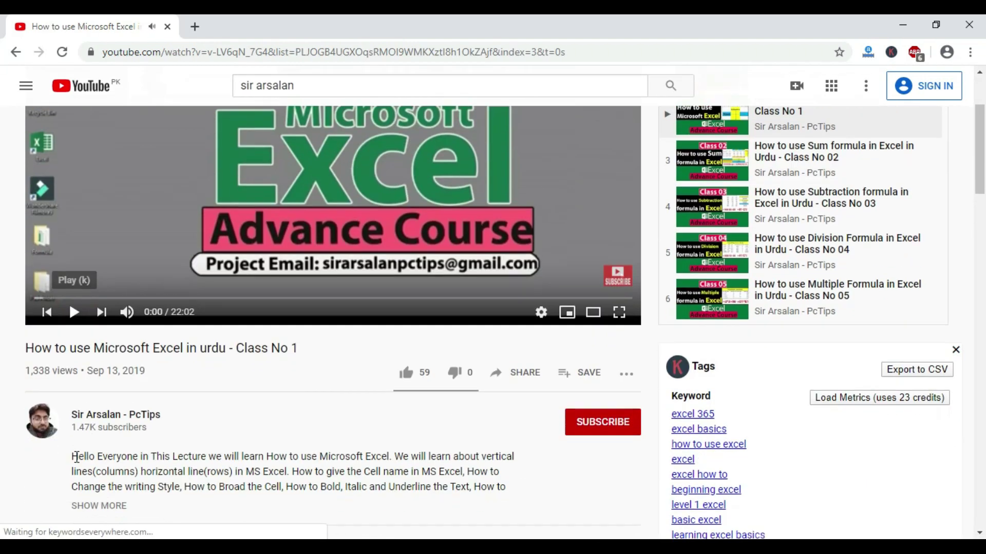
scroll(76, 461, up, 3)
scroll(76, 461, down, 3)
scroll(76, 457, down, 2)
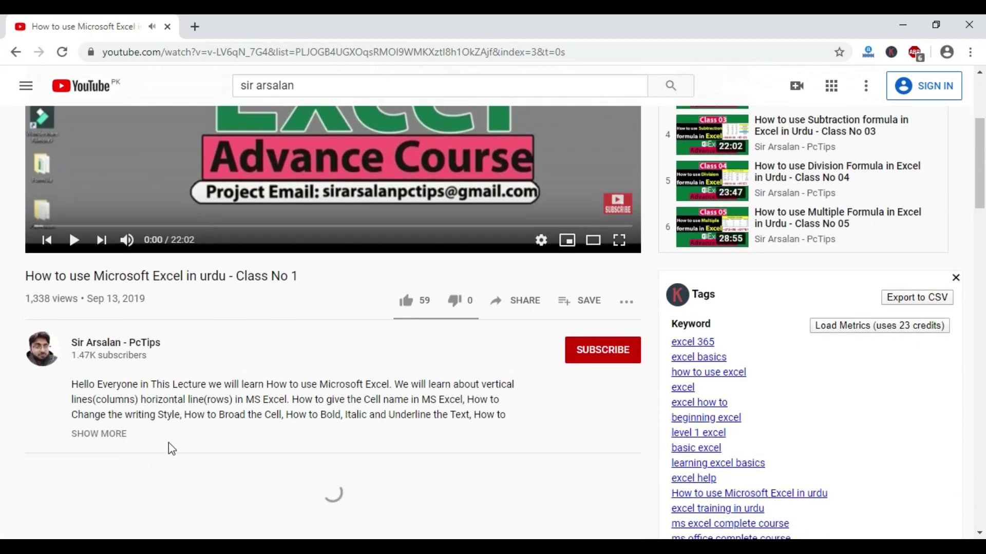
Select and copy the full video title "How to use Microsoft Excel in urdu - Class No 1"
triple_click(26, 276)
click(69, 276)
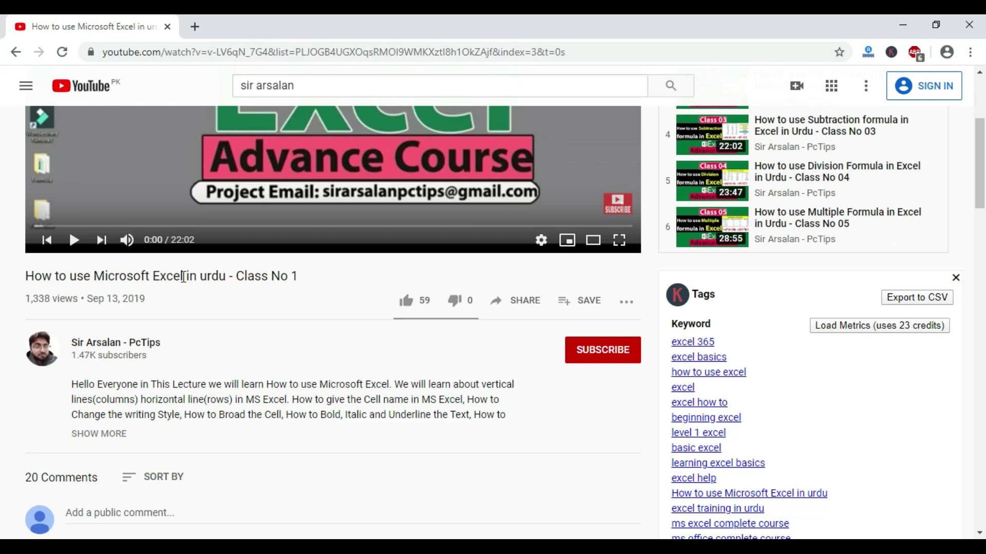
mouse_move(312, 277)
mouse_down()
mouse_move(23, 280)
mouse_move(295, 278)
mouse_up()
click(29, 277)
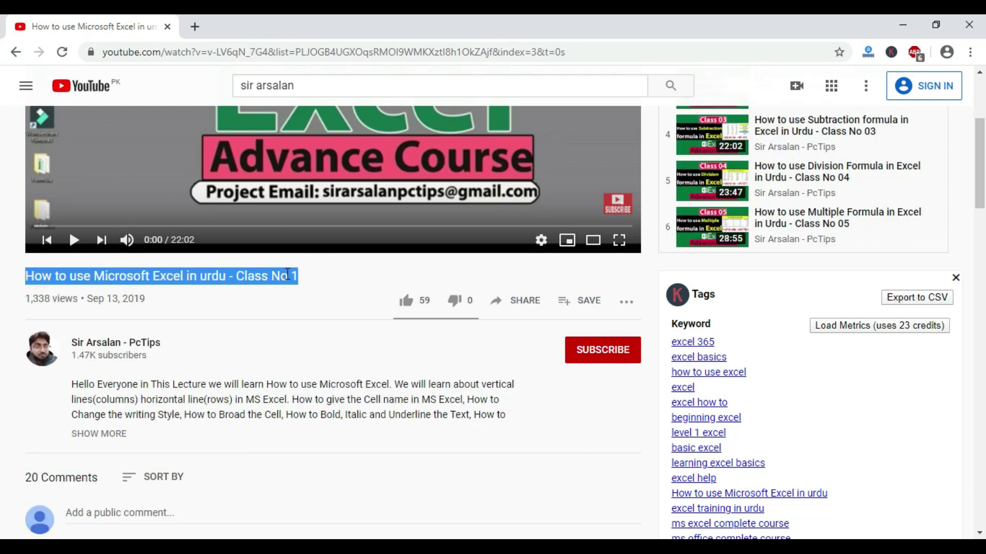
Return to the Excel workbook and paste the copied video title into D3 under the Excel Advance Course List heading
key(alt+Tab)
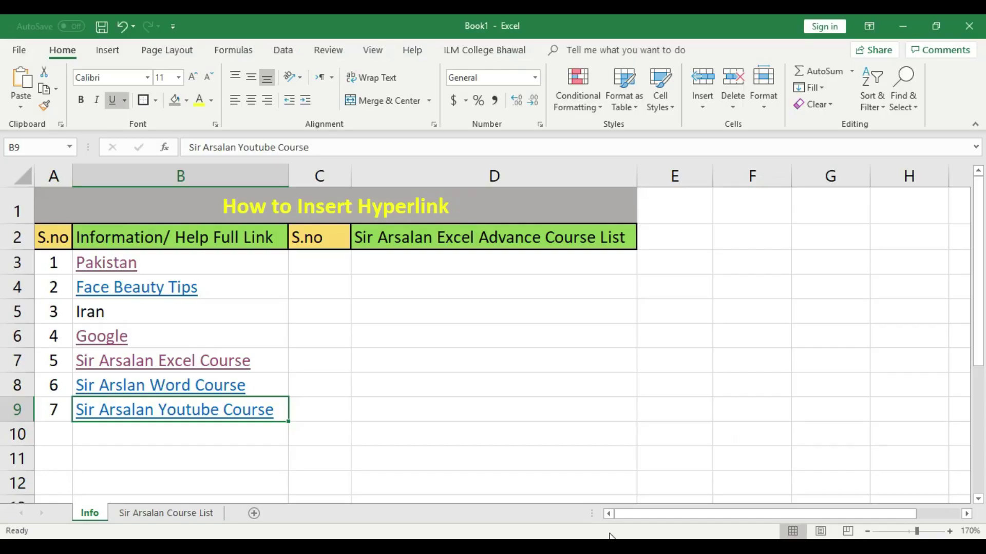
click(418, 264)
right_click(418, 264)
click(447, 324)
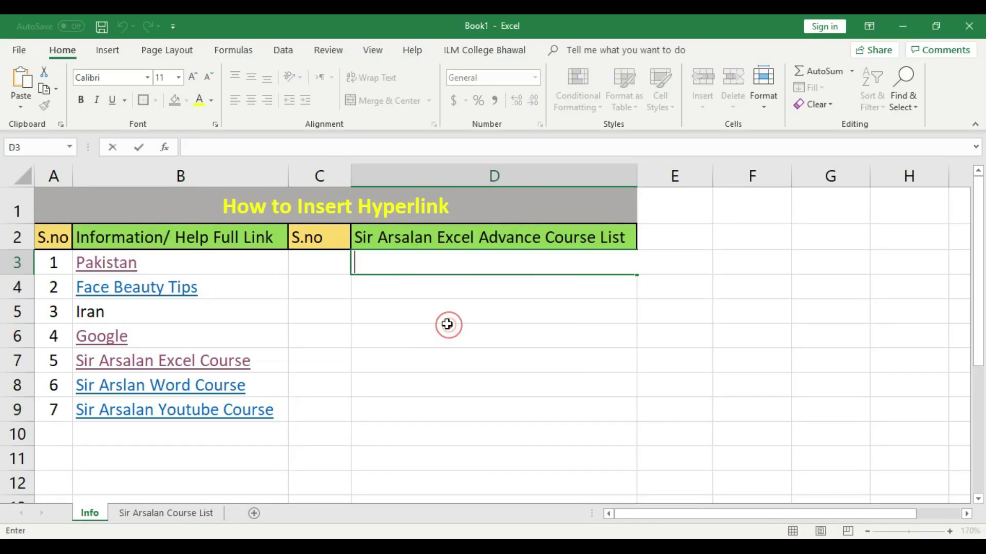
click(640, 174)
click(660, 335)
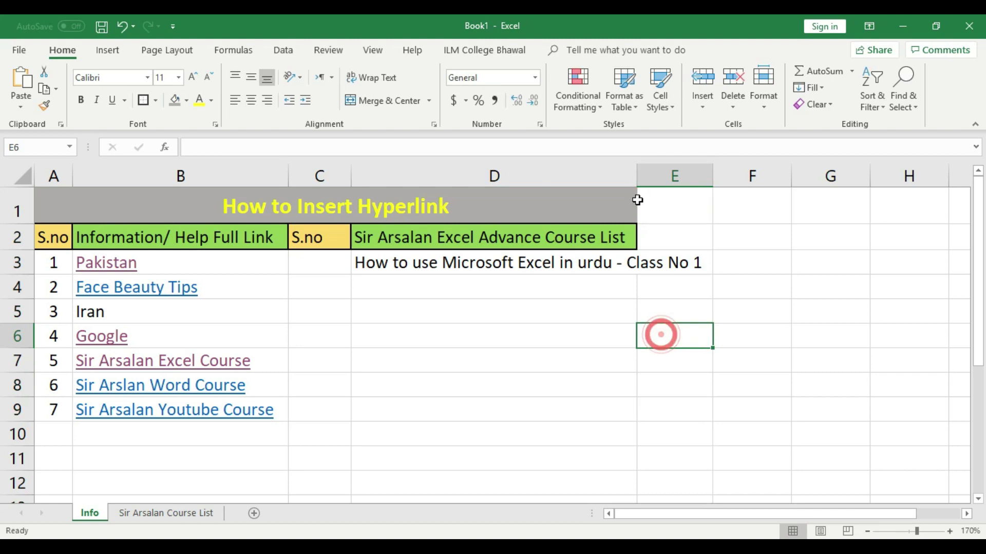
Auto-fit column D to the pasted video title and enter serial number 1 in C3
double_click(637, 175)
click(324, 265)
text(1)
click(406, 334)
click(455, 258)
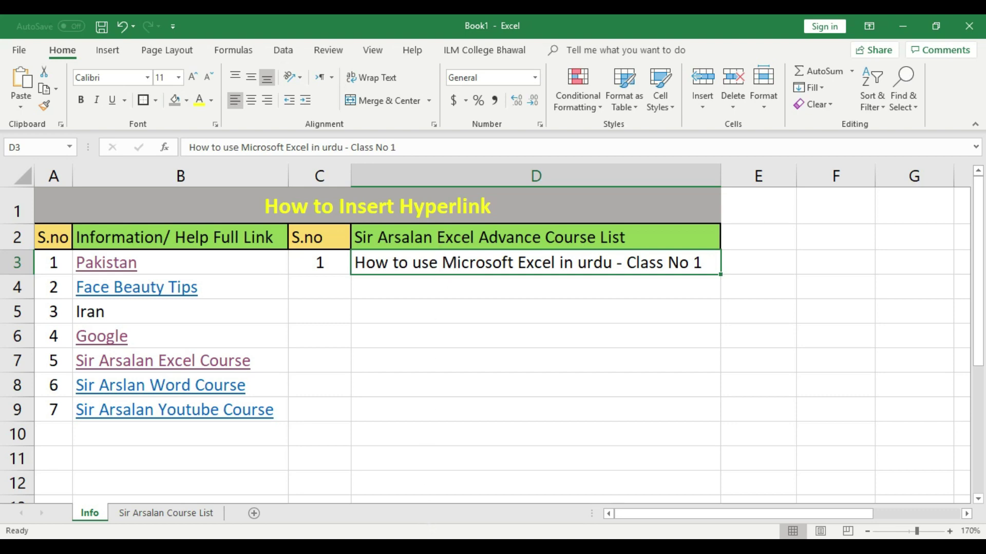
Switch to the browser and copy the share link of the Class No 1 video
key(alt+Tab)
scroll(245, 150, up, 4)
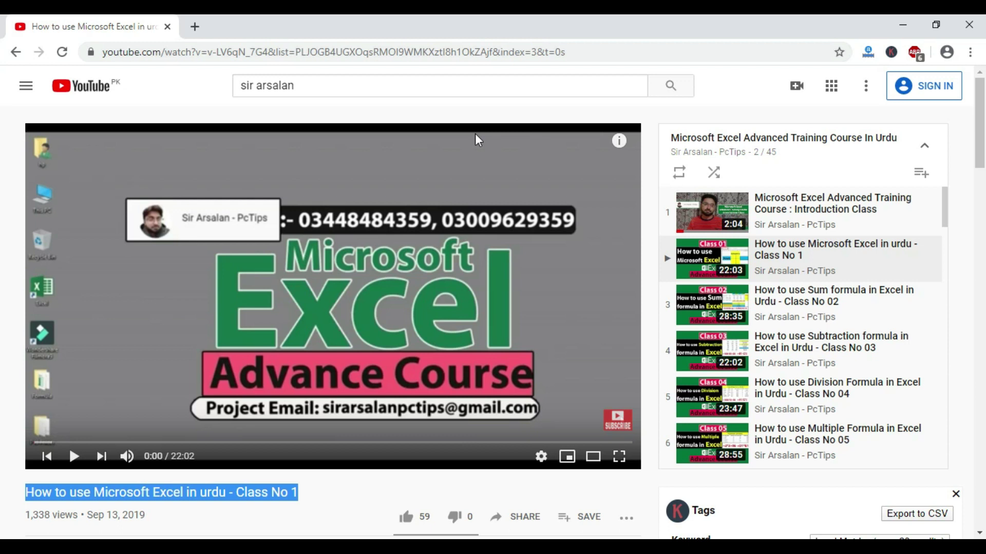
scroll(519, 186, down, 4)
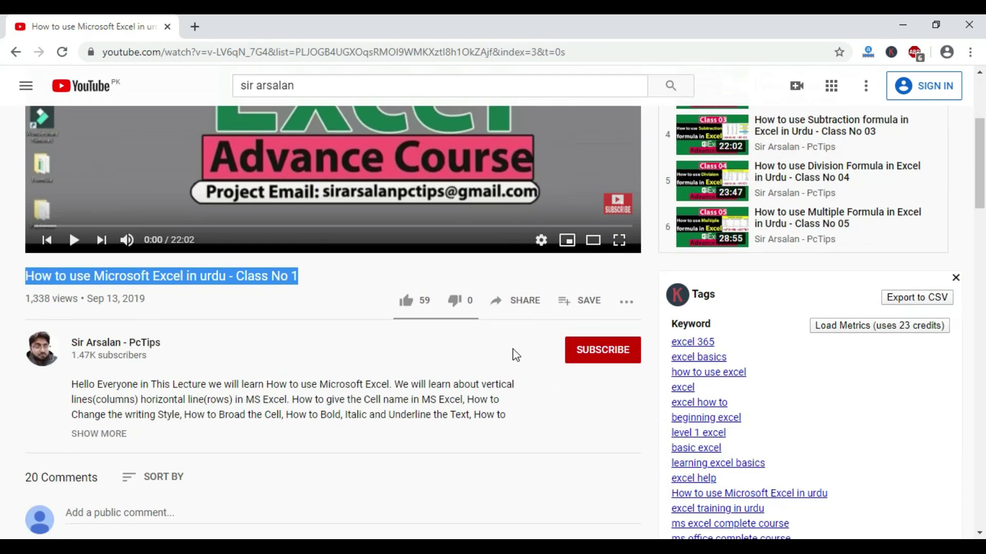
click(521, 310)
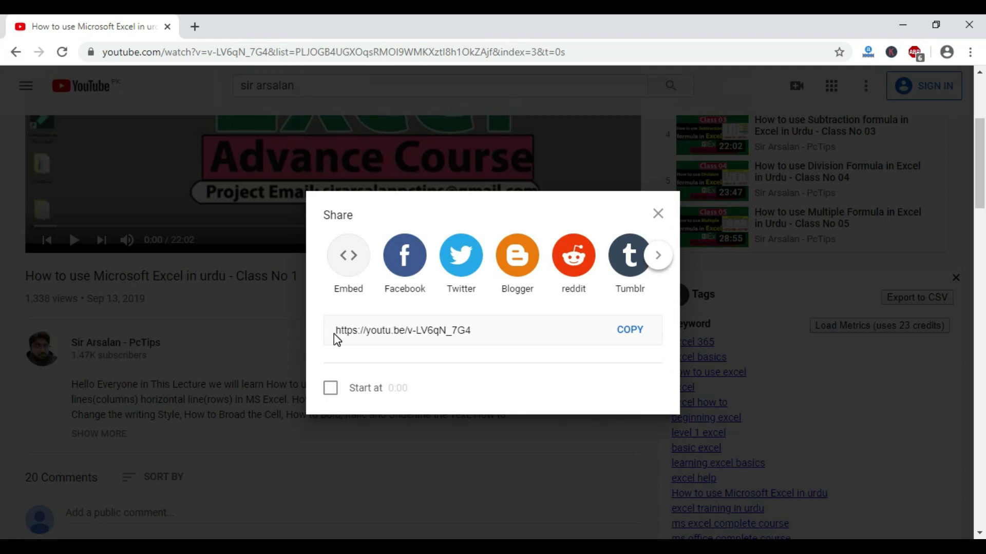
click(634, 340)
click(525, 546)
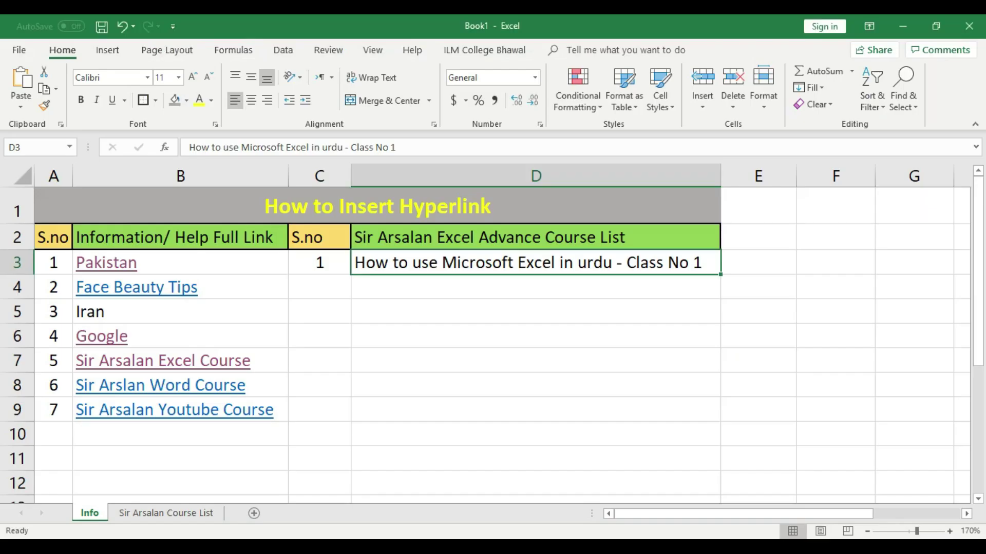
click(496, 393)
click(488, 255)
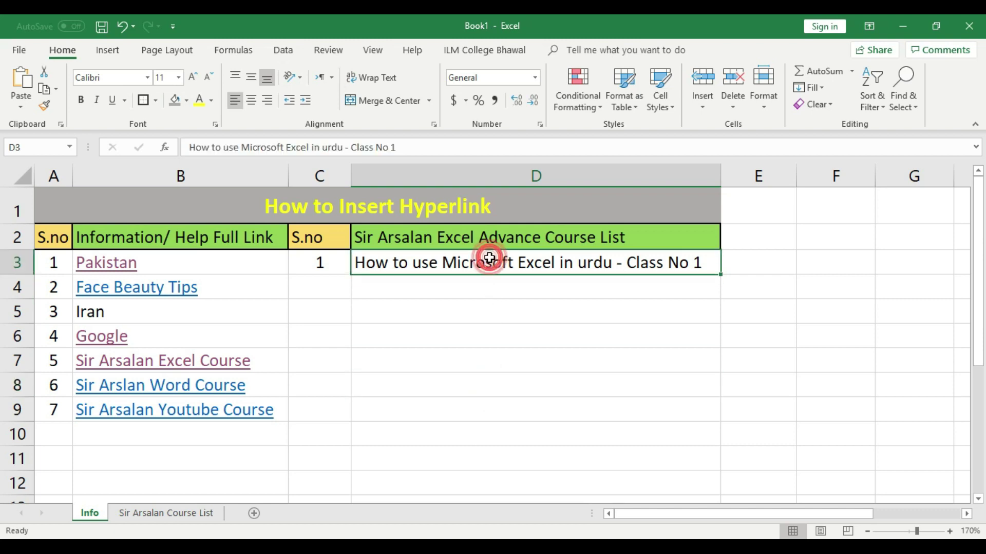
key(ctrl+k)
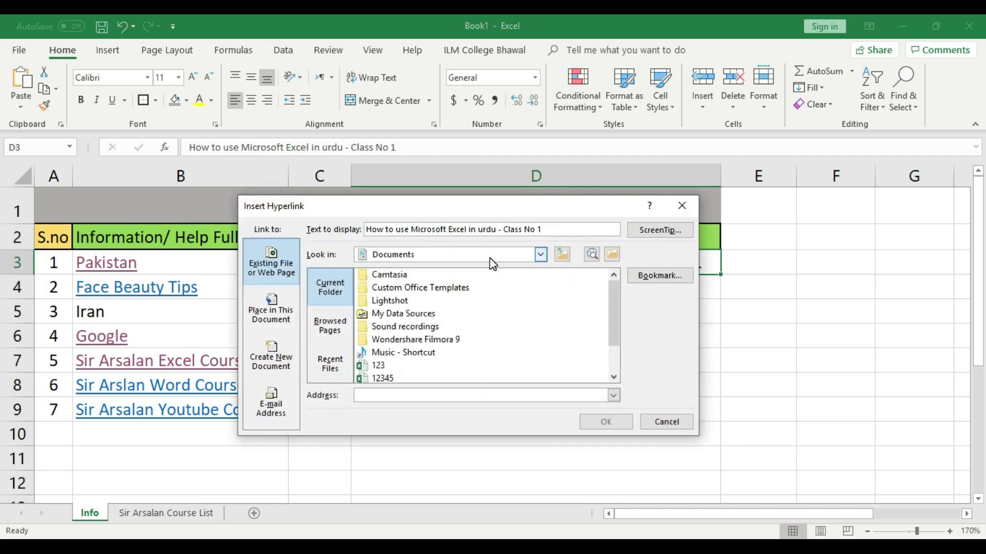
drag(476, 205, 627, 234)
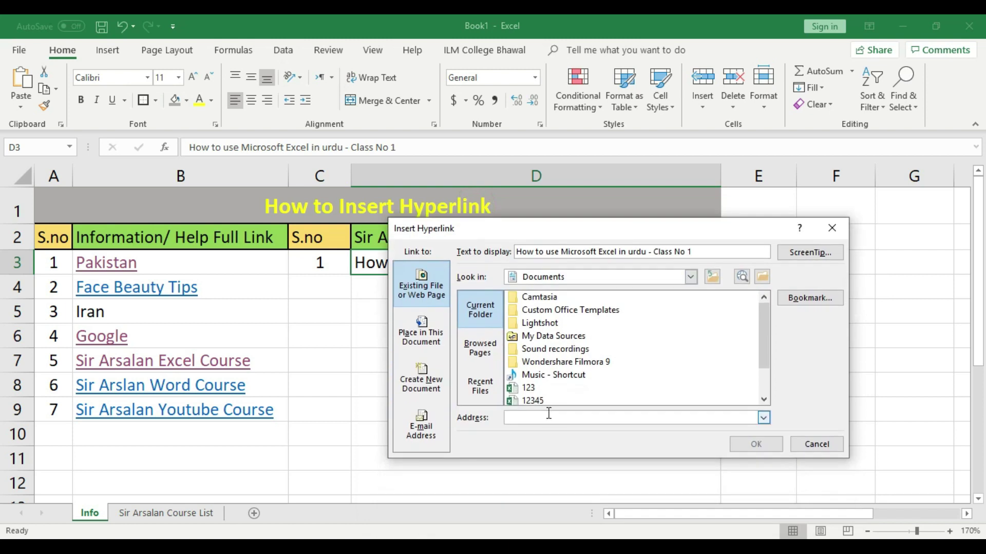
key(ctrl+v)
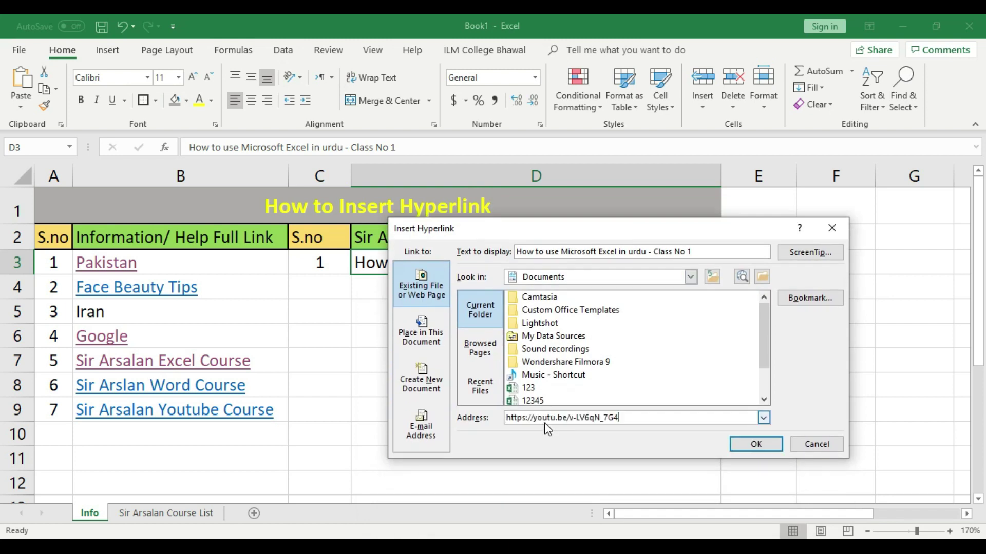
click(754, 443)
click(565, 403)
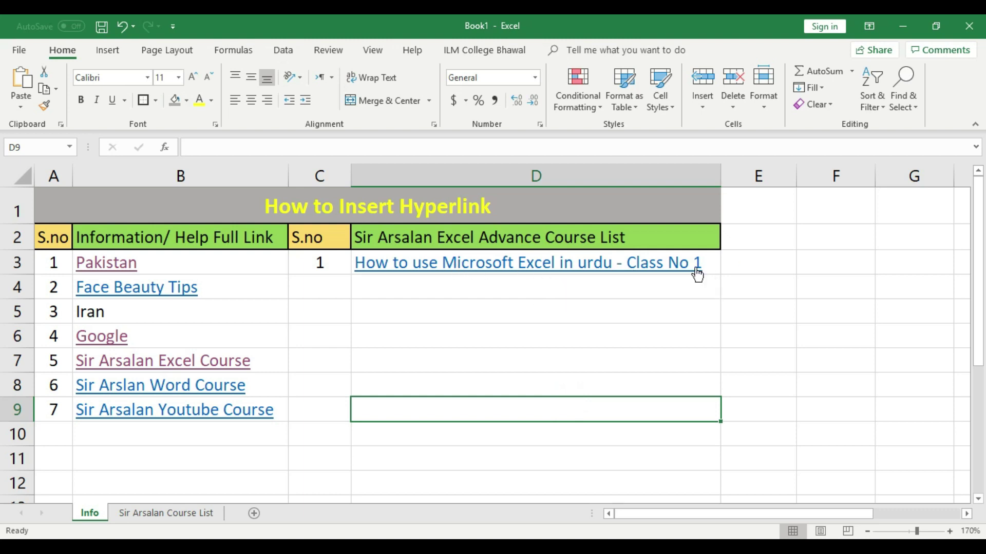
mouse_move(697, 275)
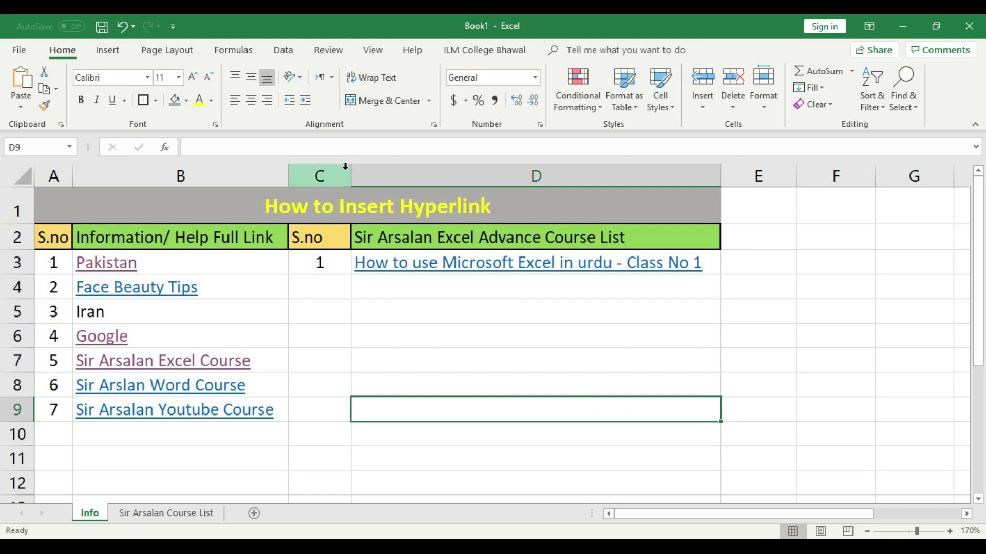
Narrow the second S.no column, column C, and enter serial number 2 in C4
drag(345, 166, 330, 167)
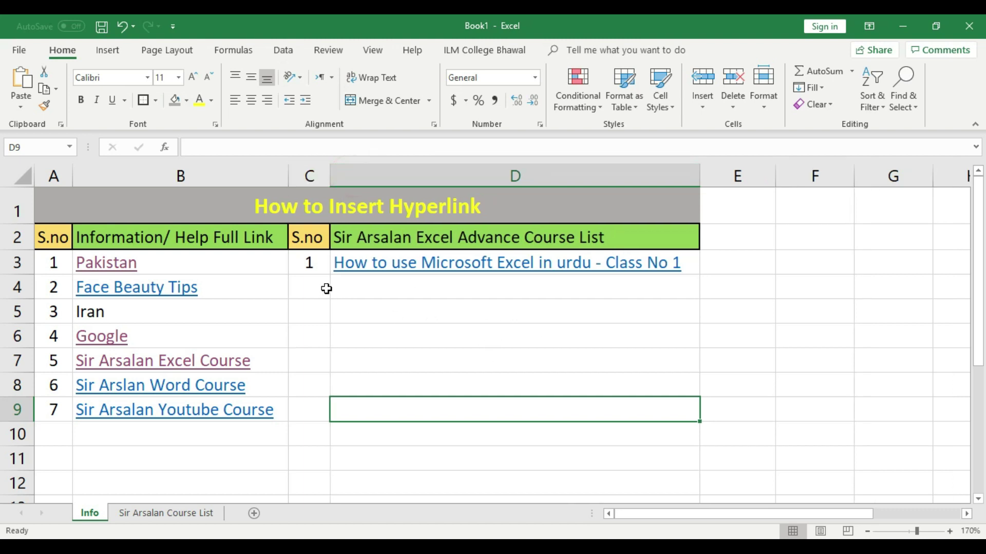
click(325, 287)
text(2)
drag(418, 308, 417, 296)
click(464, 384)
click(443, 286)
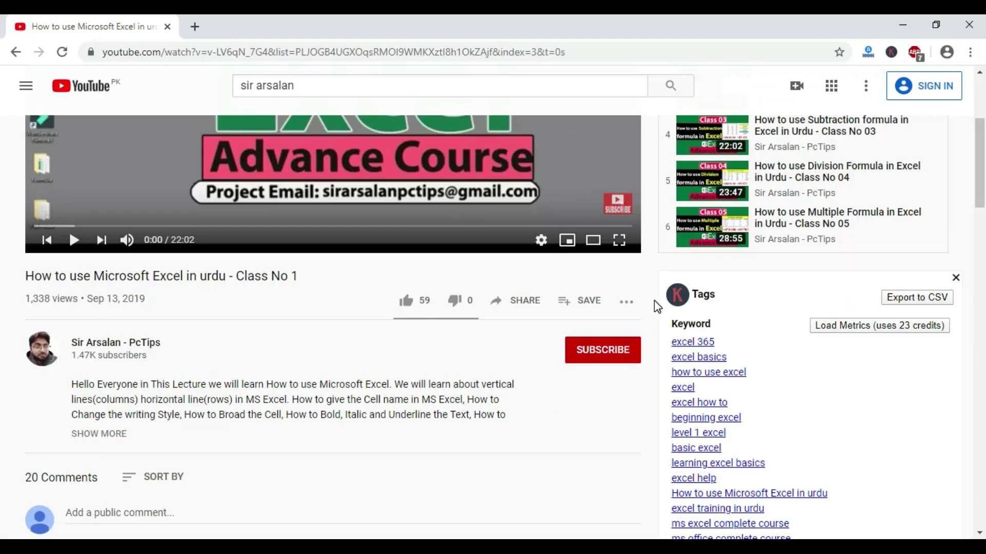
In the browser, open the Class No 02 Sum formula video from the playlist and pause it
scroll(654, 300, up, 4)
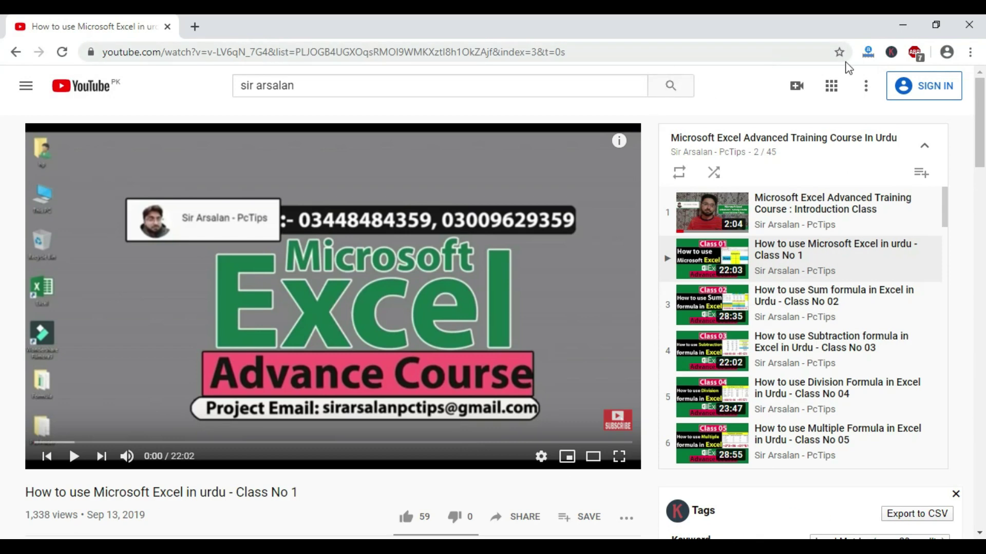
click(854, 312)
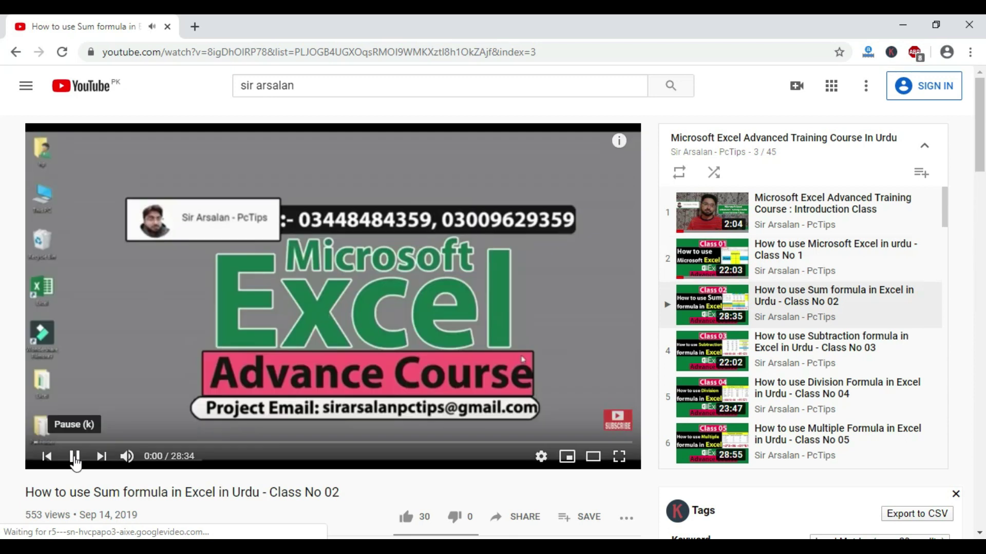
click(74, 458)
Select and copy the full video title "How to use Sum formula in Excel in Urdu - Class No 02"
scroll(227, 510, down, 3)
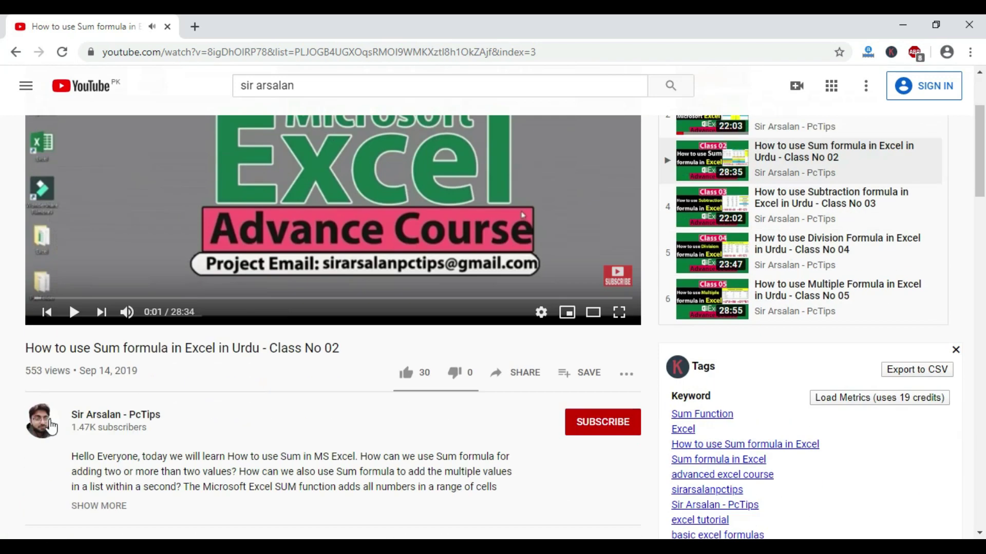
drag(31, 348, 254, 350)
right_click(252, 349)
click(252, 349)
mouse_move(341, 349)
mouse_down()
mouse_move(29, 348)
mouse_move(347, 355)
mouse_up()
right_click(339, 353)
click(345, 358)
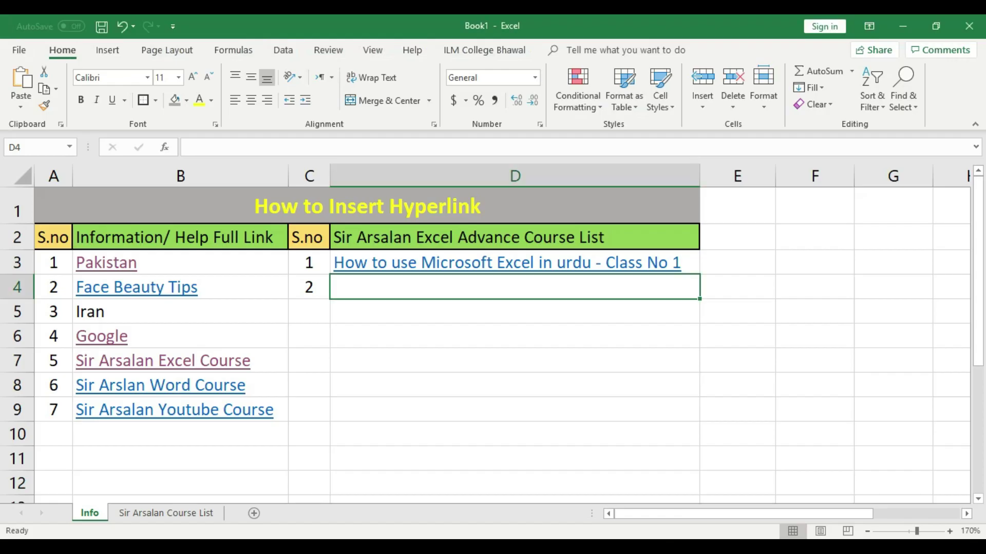
Back in Excel, paste the copied Class No 02 title into D4 and auto-fit column D to it
double_click(420, 286)
right_click(420, 286)
click(453, 359)
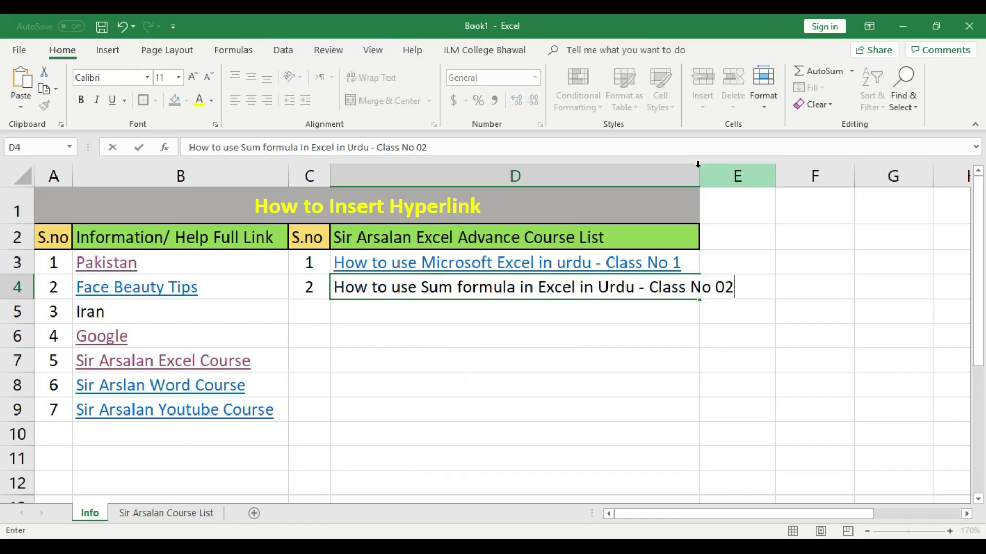
click(751, 243)
double_click(700, 172)
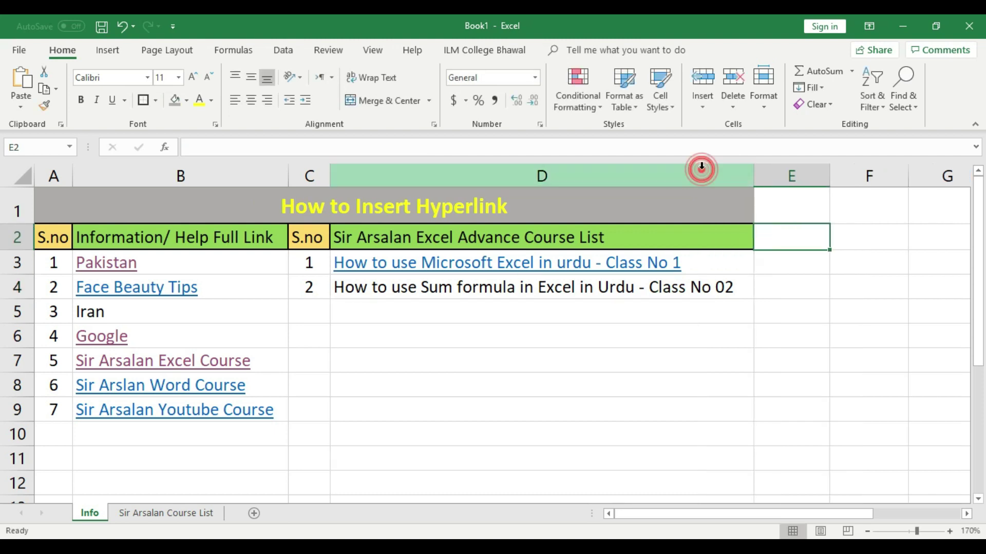
click(458, 357)
click(437, 286)
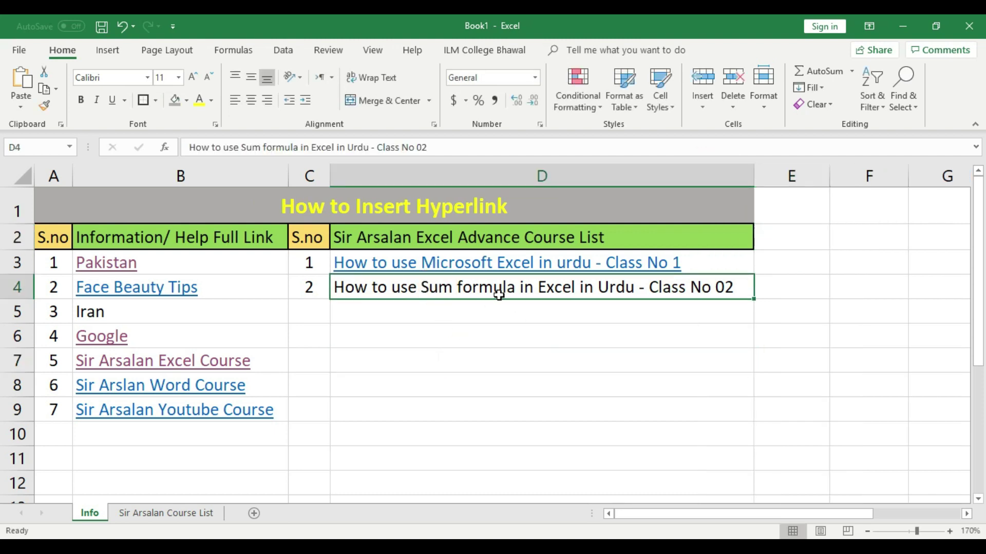
Switch to the browser, copy the share link of the Class No 02 video and close the share dialog
click(411, 538)
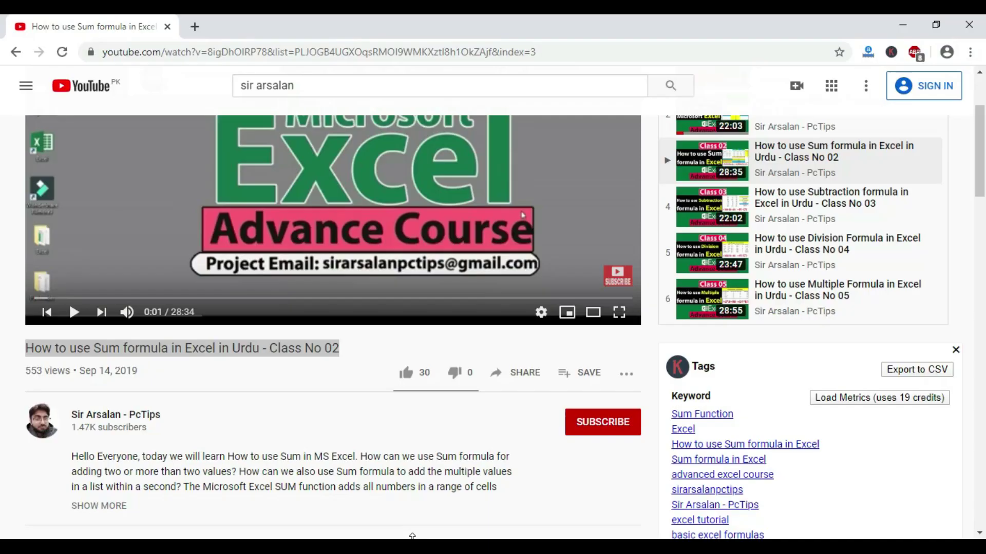
click(532, 377)
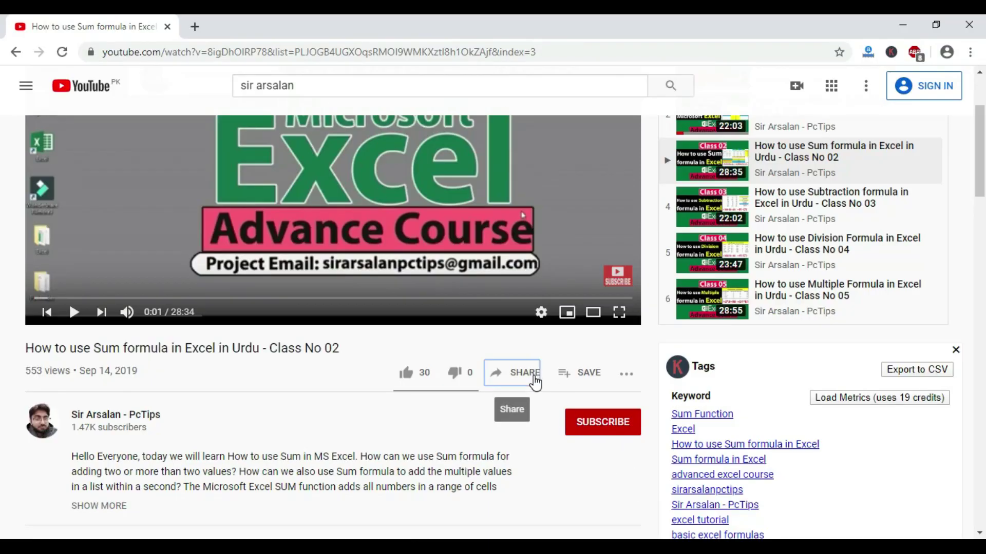
click(626, 332)
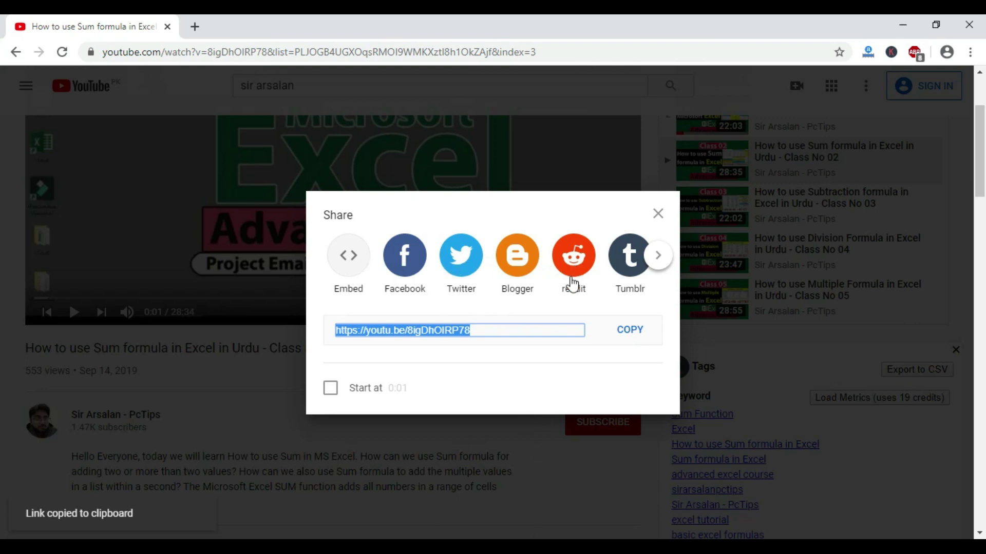
key(Escape)
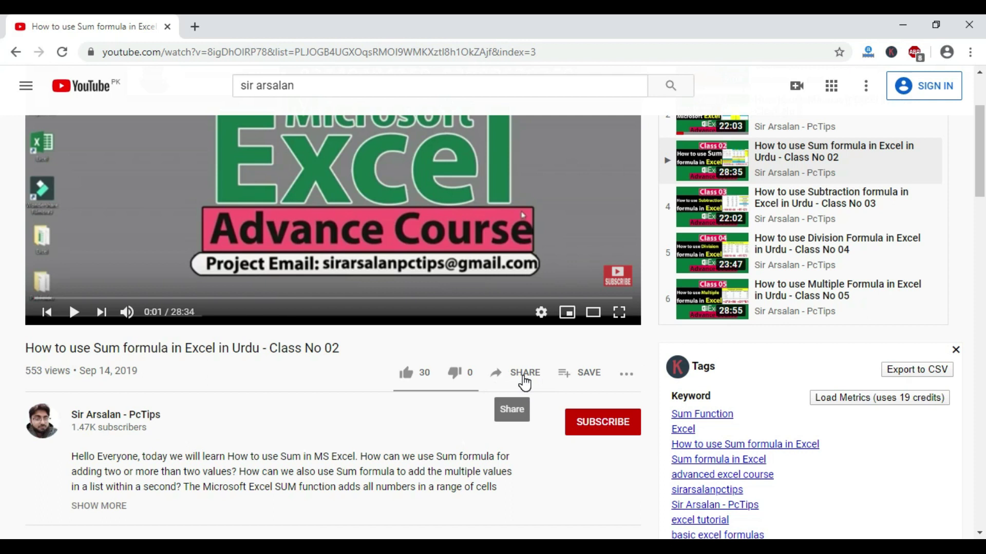
click(524, 382)
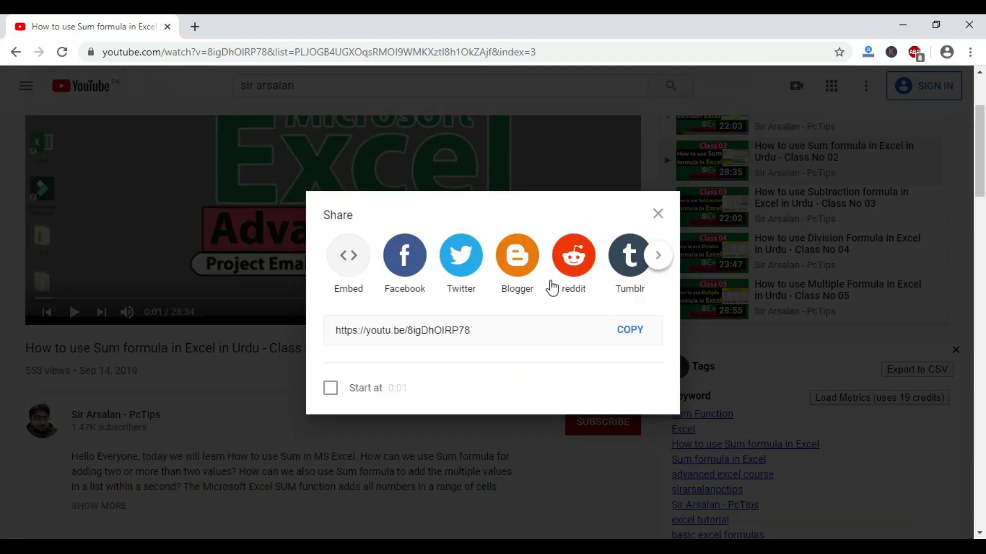
click(657, 213)
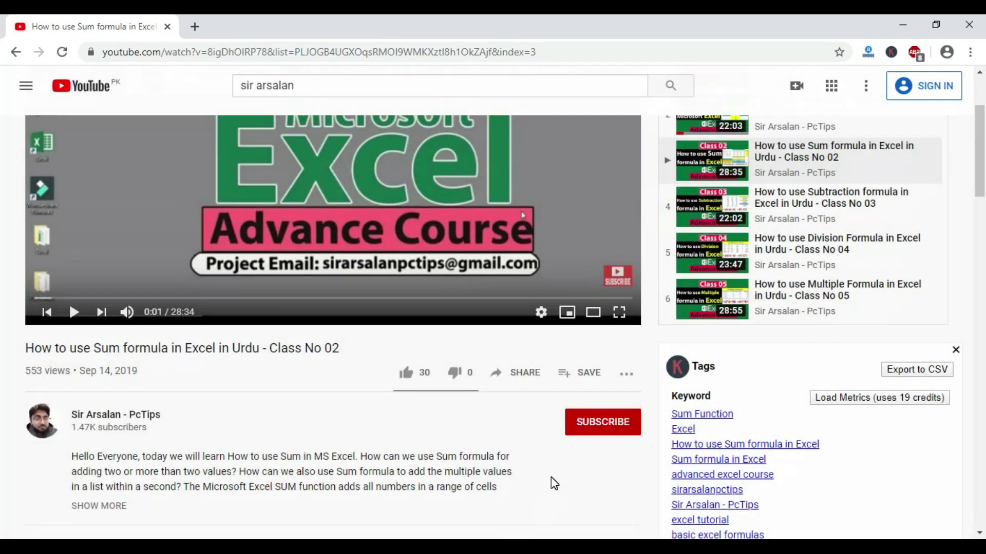
click(520, 549)
click(528, 429)
click(377, 287)
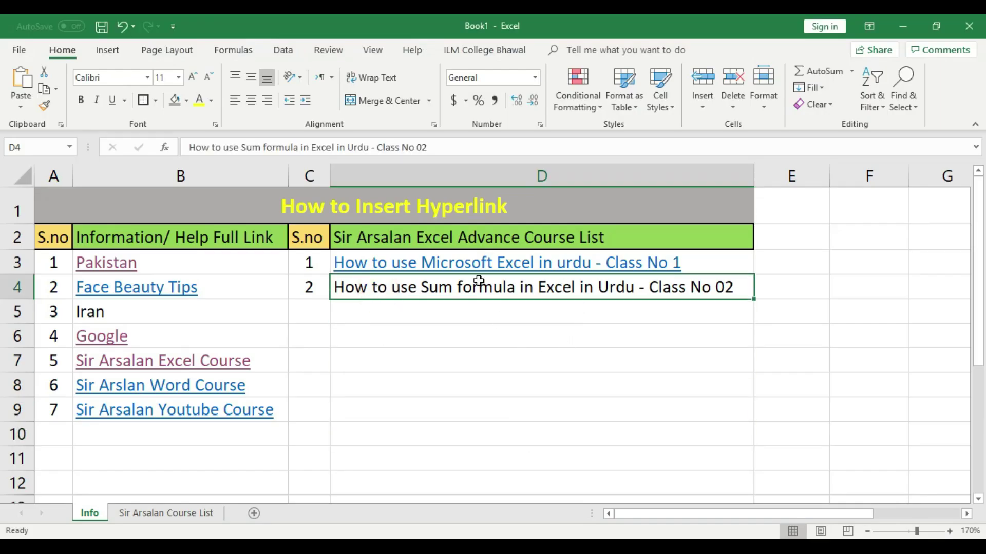
click(116, 53)
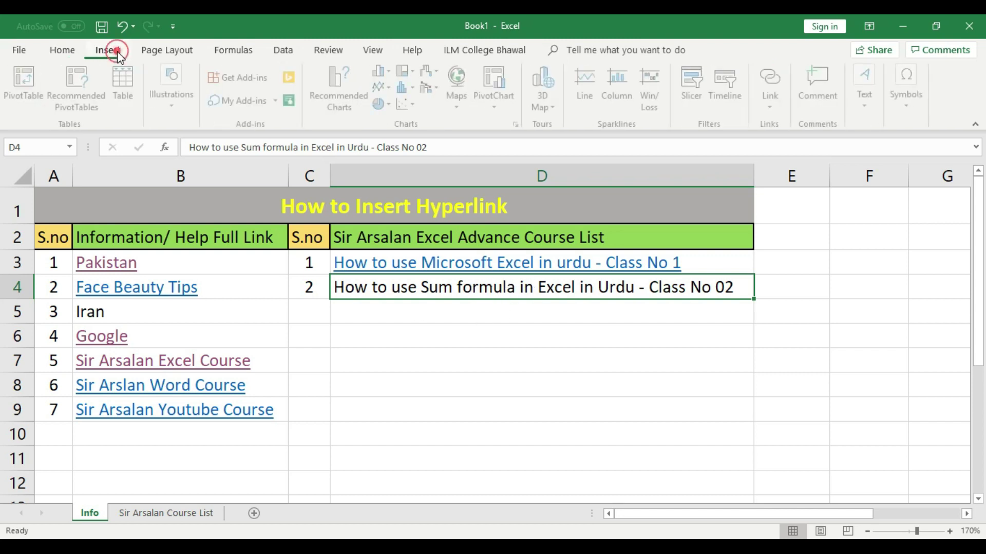
click(775, 93)
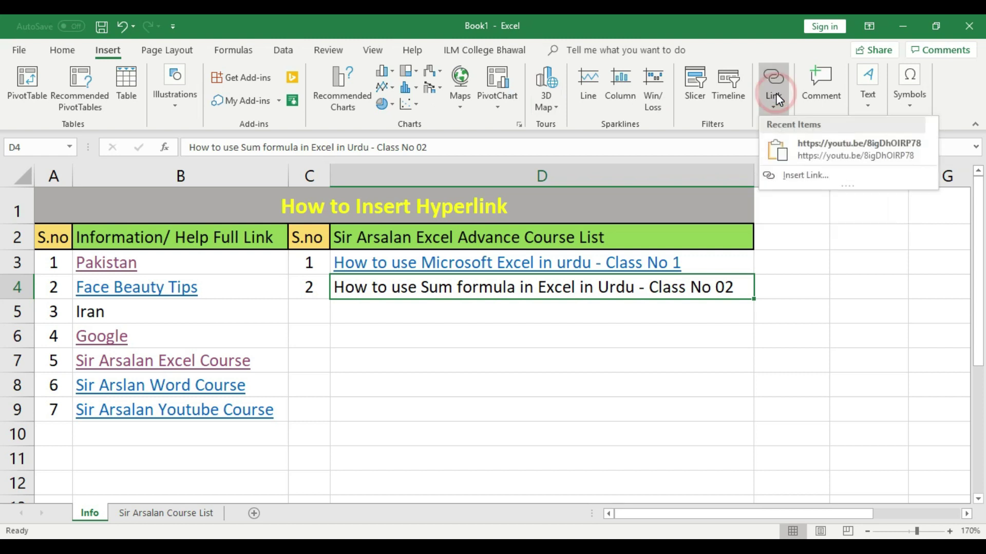
click(797, 176)
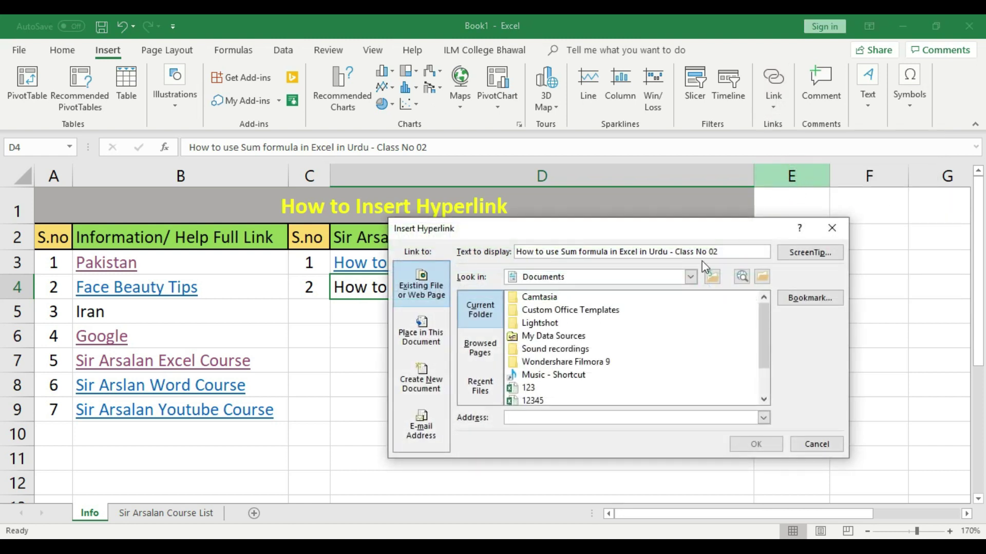
drag(524, 235, 316, 213)
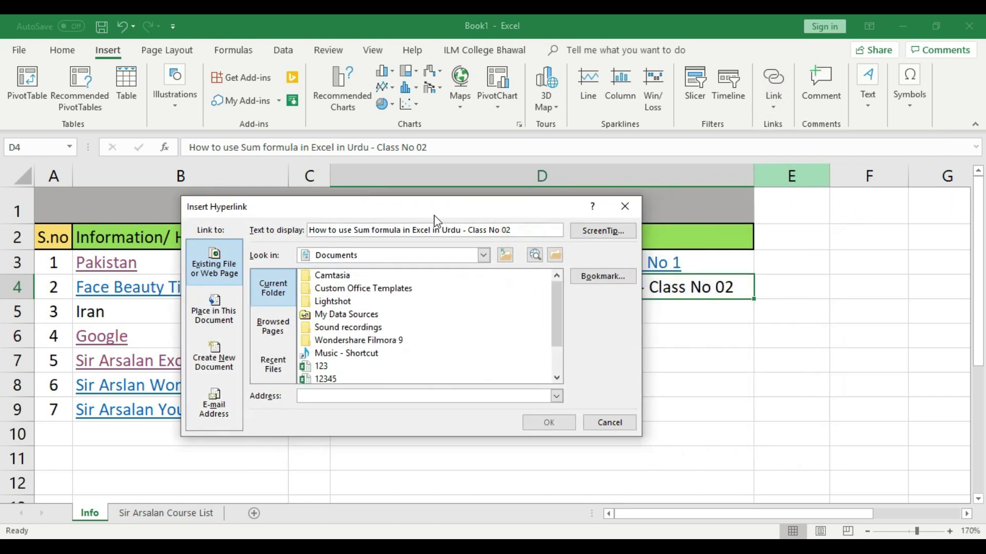
click(325, 393)
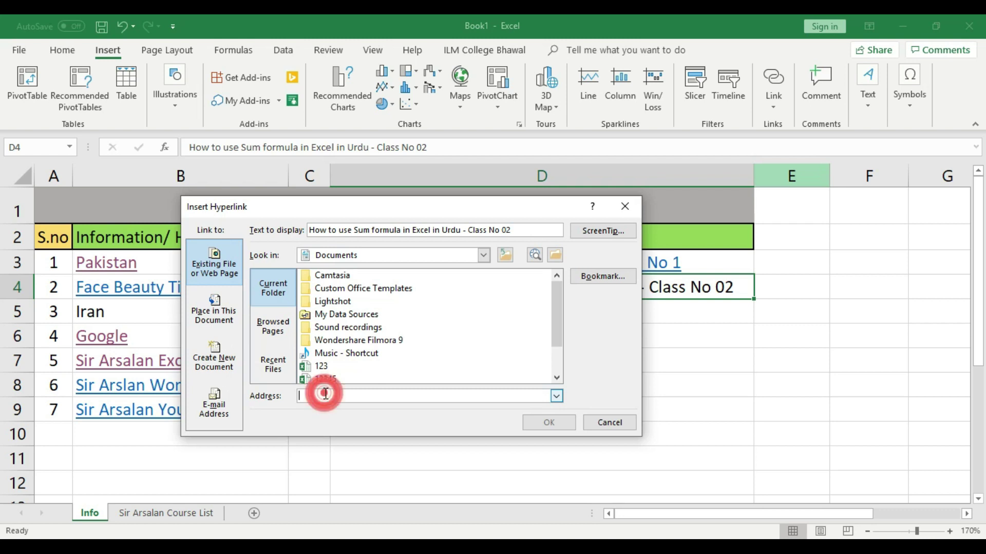
key(ctrl+v)
click(548, 422)
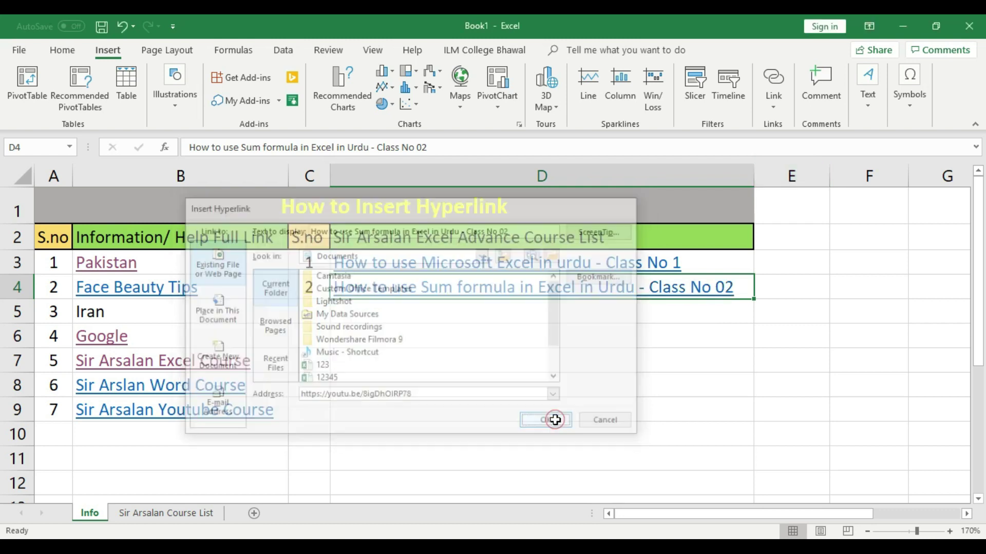
click(560, 410)
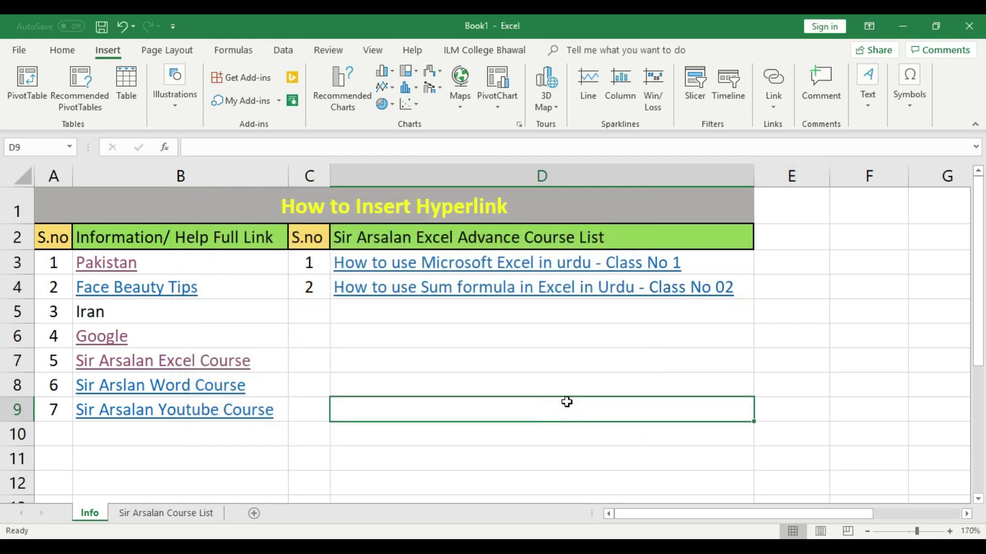
Extend the serial numbers in column C down to 9 in C11
drag(314, 263, 330, 464)
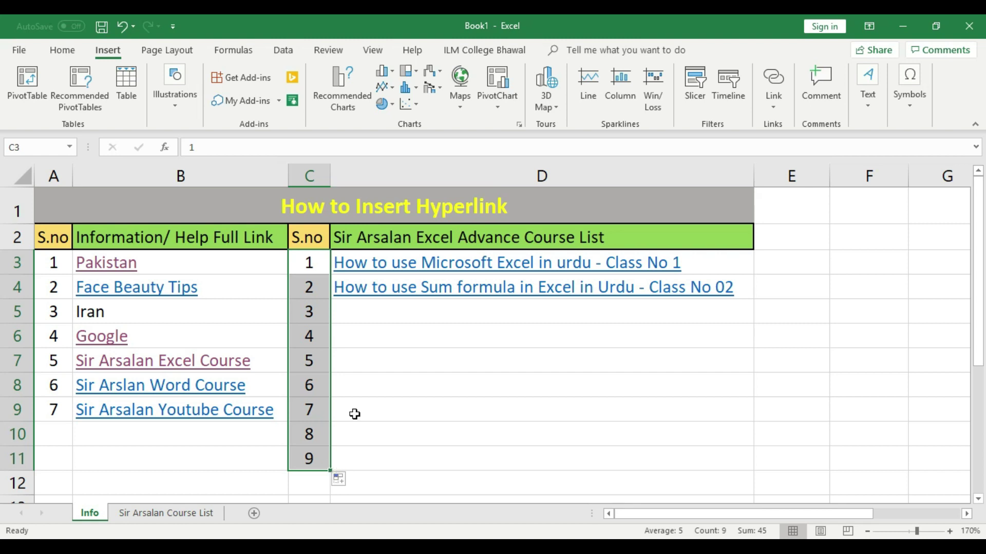
click(406, 363)
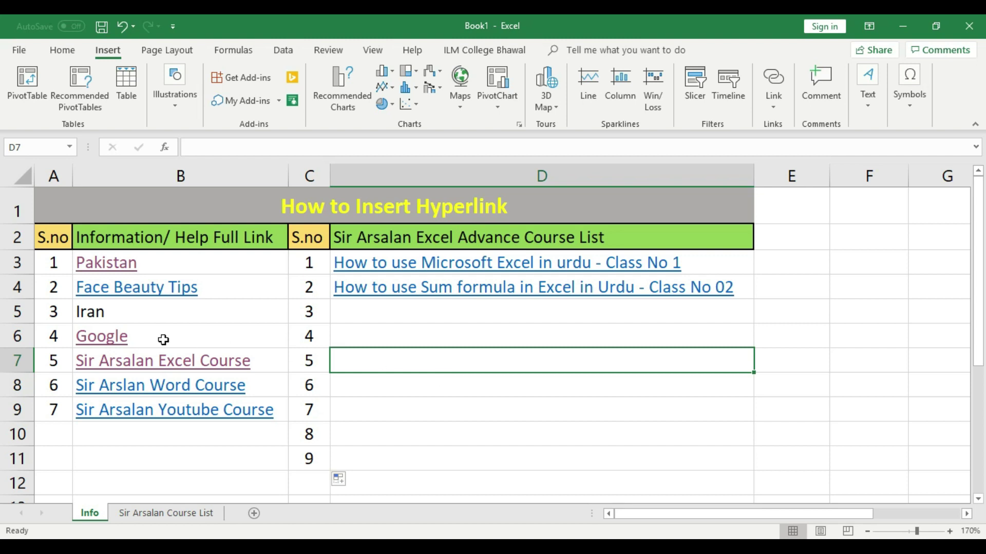
click(150, 310)
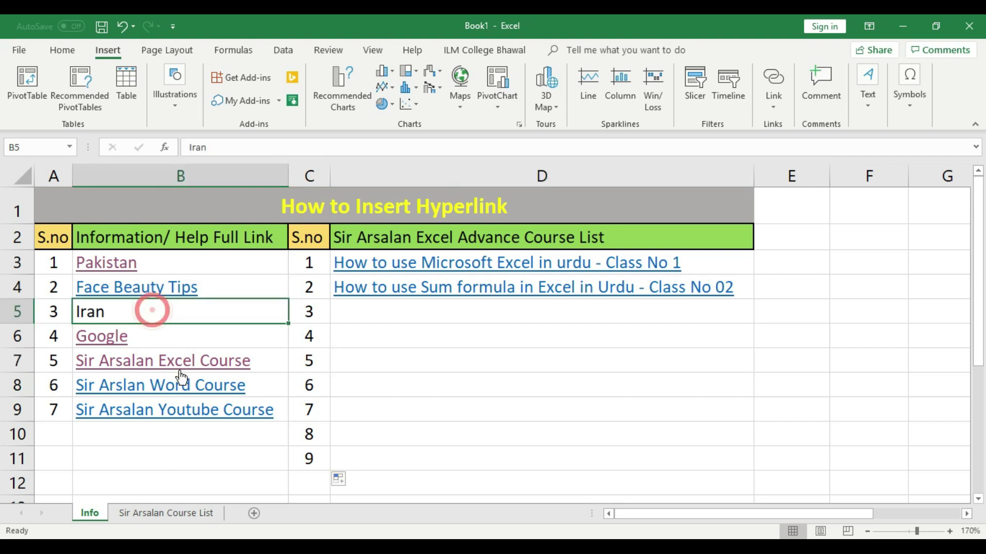
right_click(204, 314)
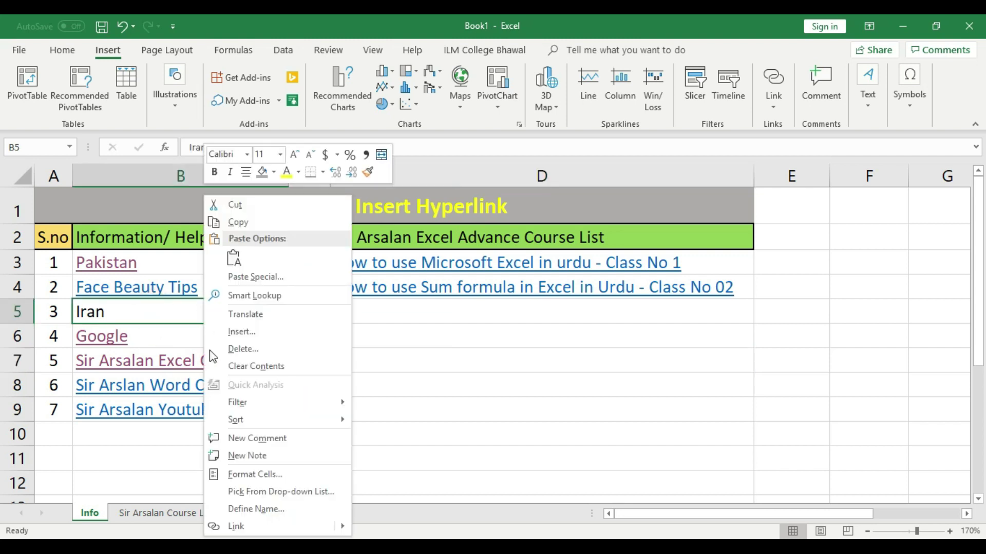
click(296, 526)
click(398, 394)
text(www.)
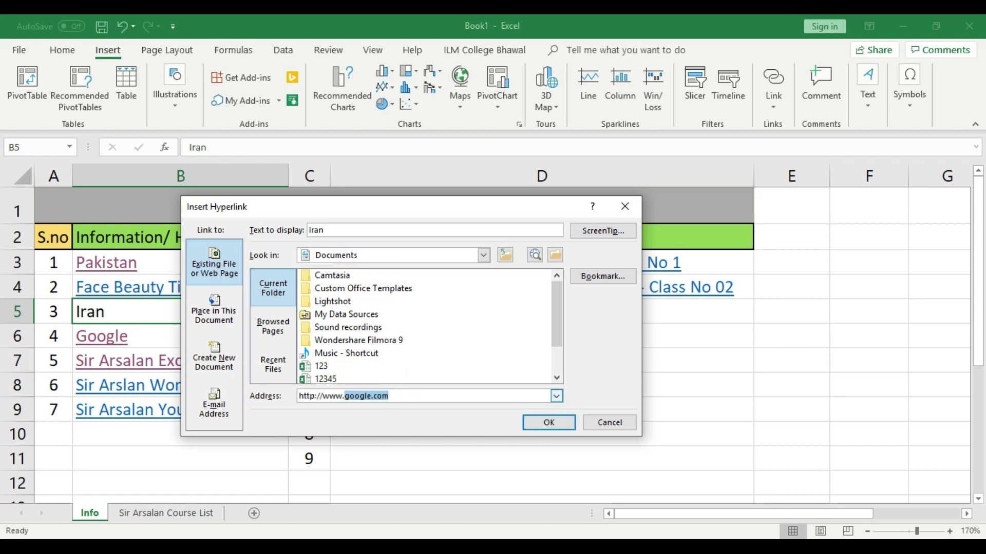
text(iran.com)
click(546, 422)
click(533, 425)
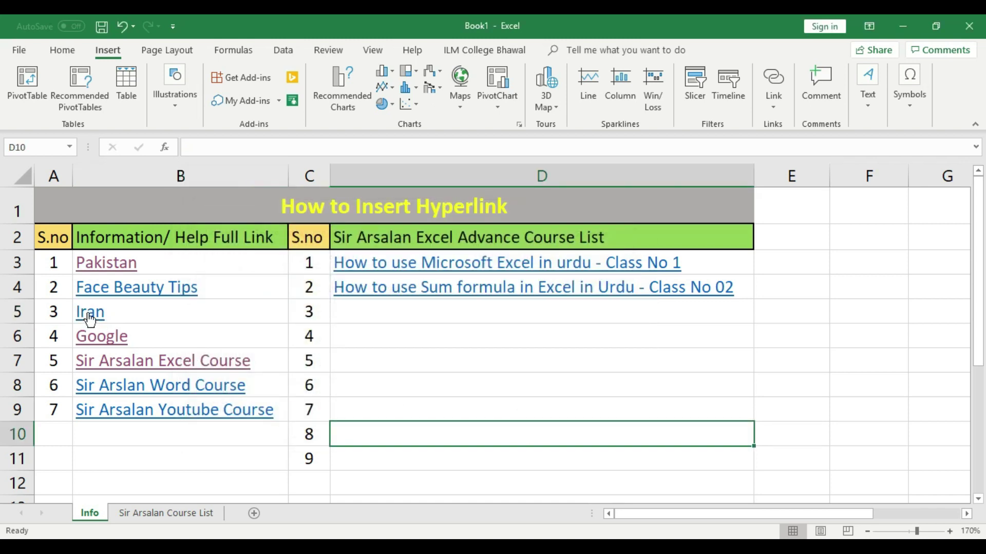
mouse_move(89, 319)
click(482, 368)
click(142, 307)
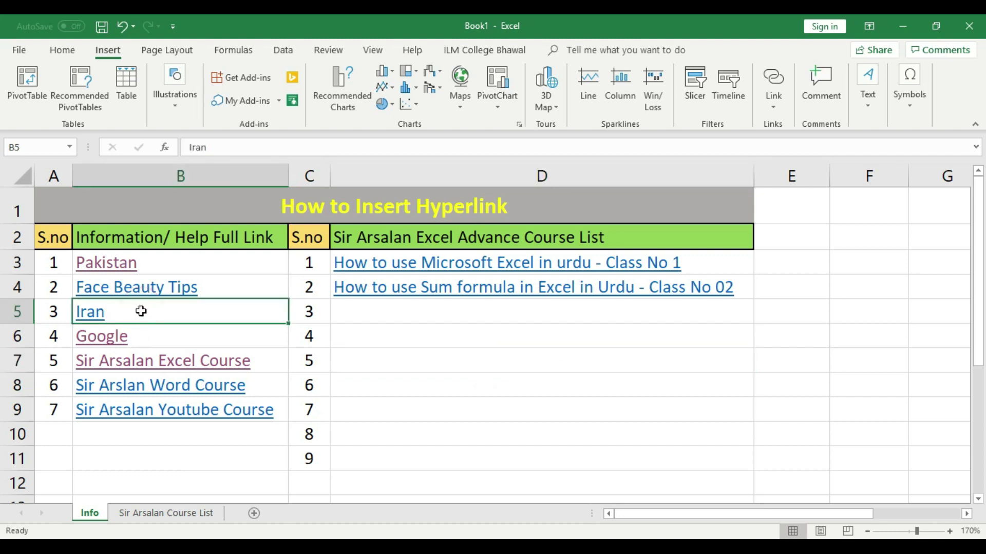
right_click(132, 310)
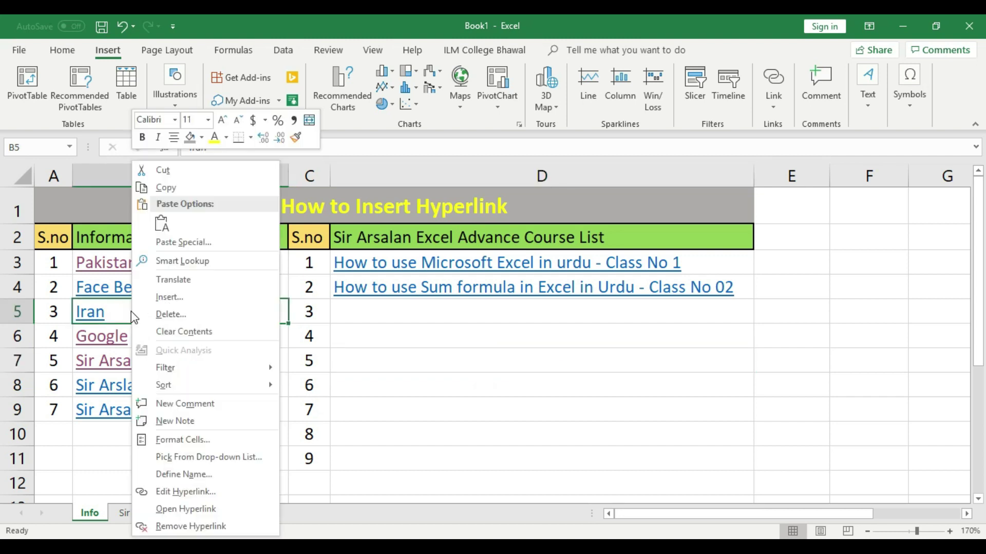
click(177, 492)
drag(240, 308, 646, 319)
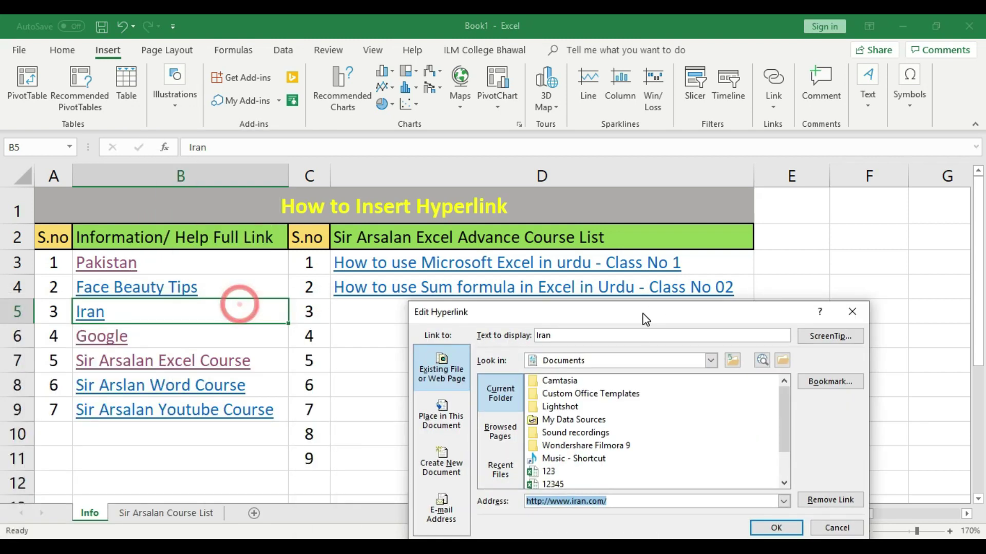
key(BackSpace)
text(www.)
key(BackSpace)
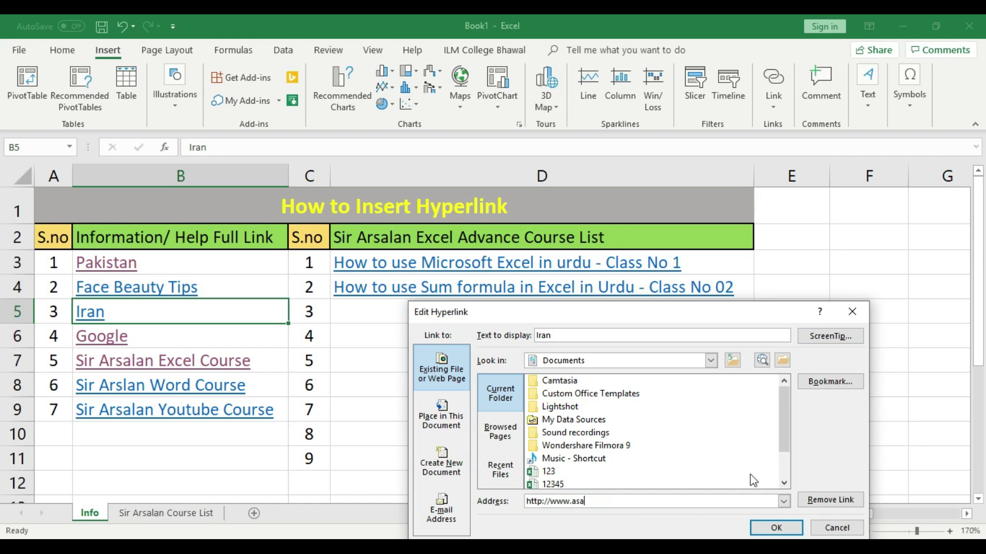
text(asa)
triple_click(611, 504)
key(BackSpace)
click(821, 527)
click(498, 412)
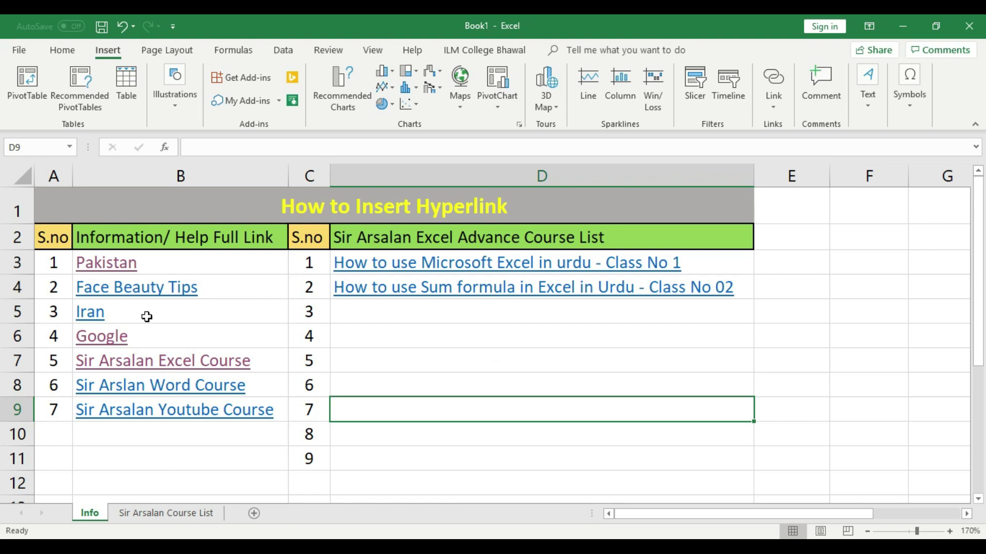
Remove the hyperlink from the Google entry in B6
click(171, 353)
click(170, 327)
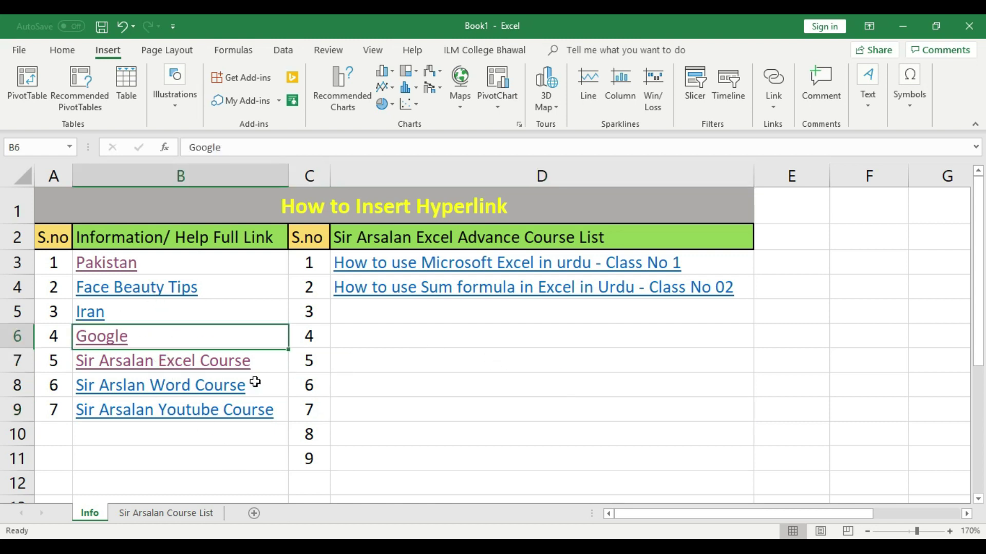
click(218, 390)
click(201, 338)
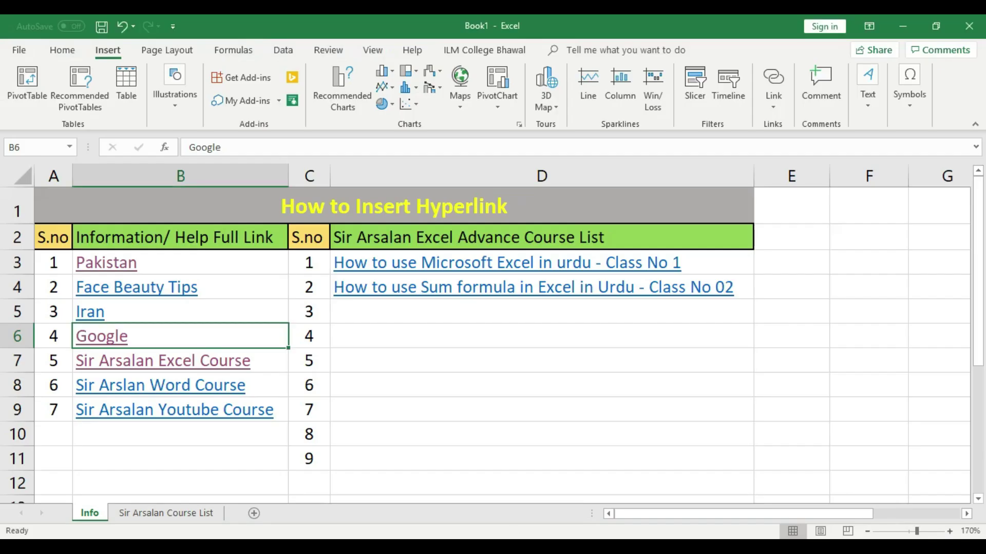
click(513, 390)
click(513, 406)
click(251, 337)
right_click(250, 338)
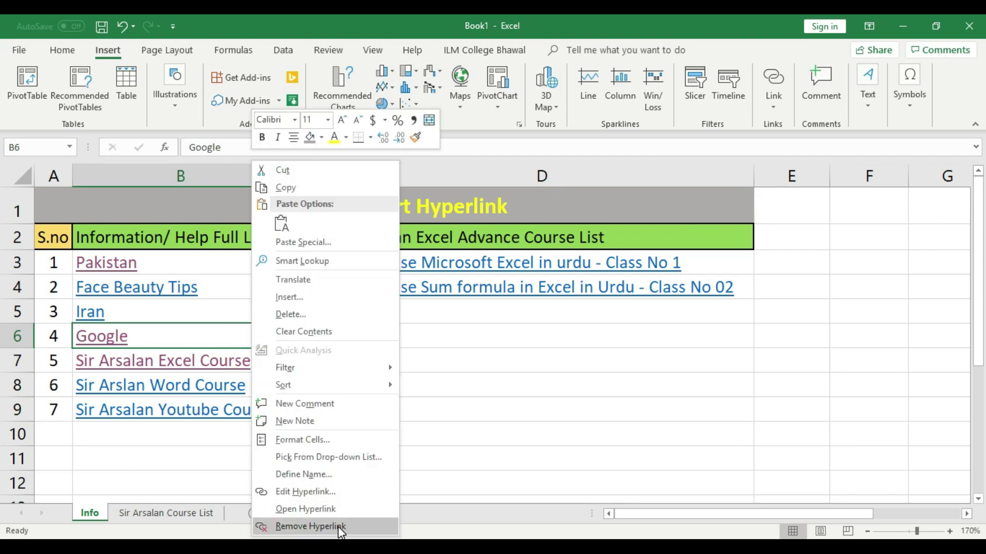
click(310, 526)
click(493, 402)
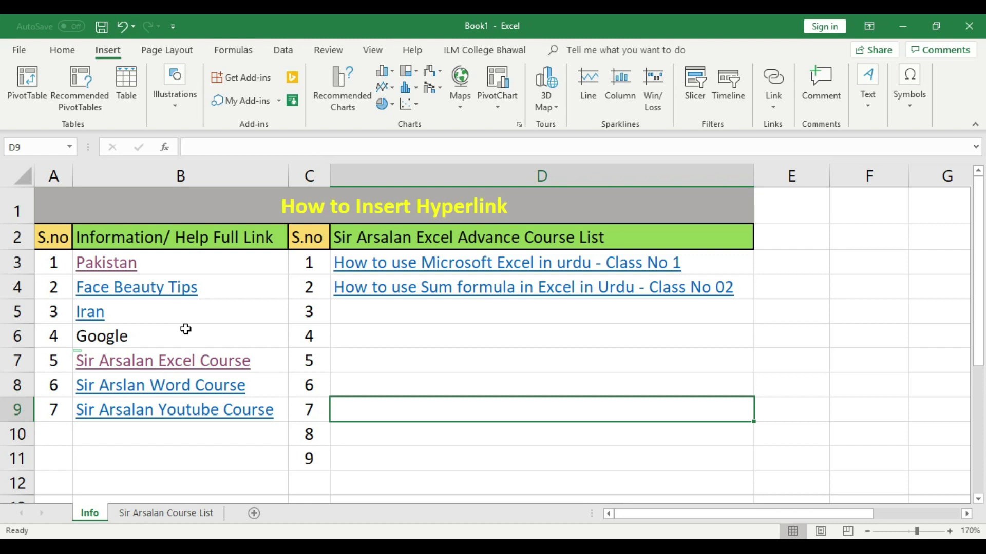
Narrow columns B and D slightly so they fit closer to their text
drag(287, 168, 277, 167)
drag(747, 176, 731, 176)
Insert the Pakistani flag picture named images from the Desktop at an empty cell beyond the list
drag(739, 516, 819, 514)
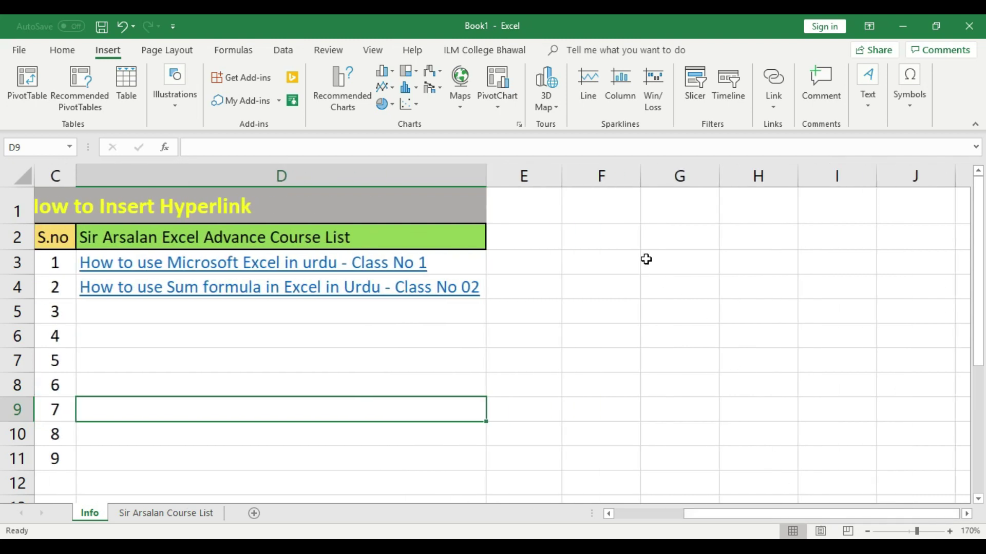
drag(582, 230, 768, 393)
click(847, 325)
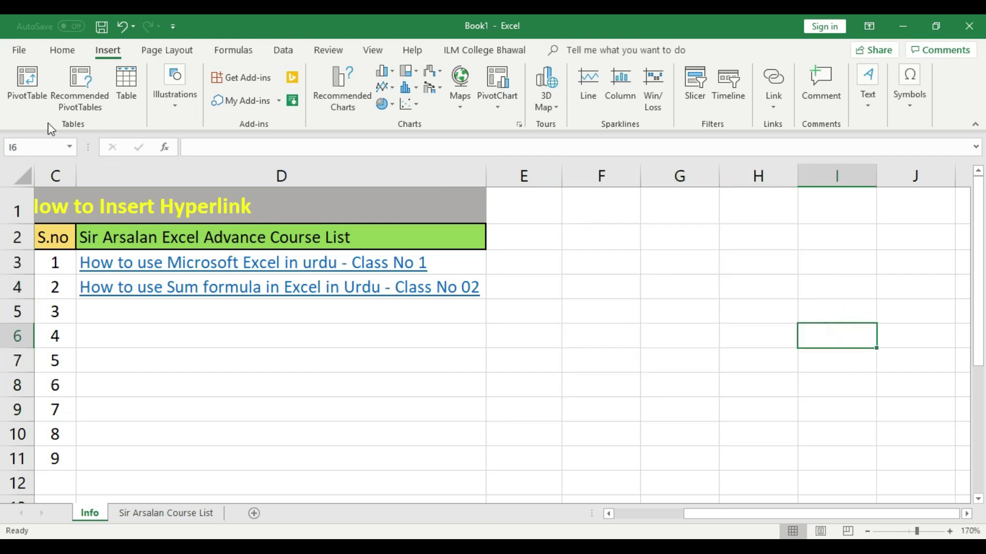
click(178, 106)
click(174, 158)
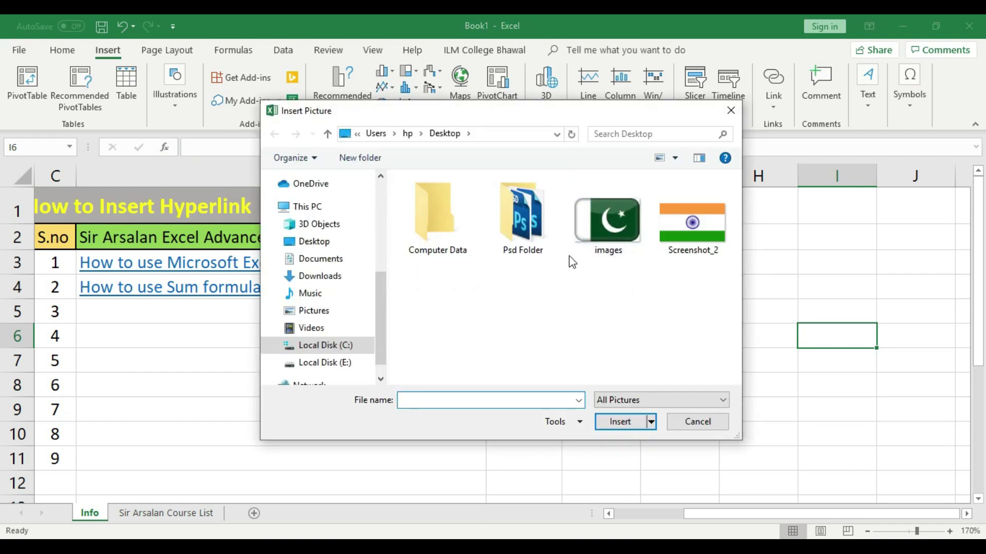
click(616, 240)
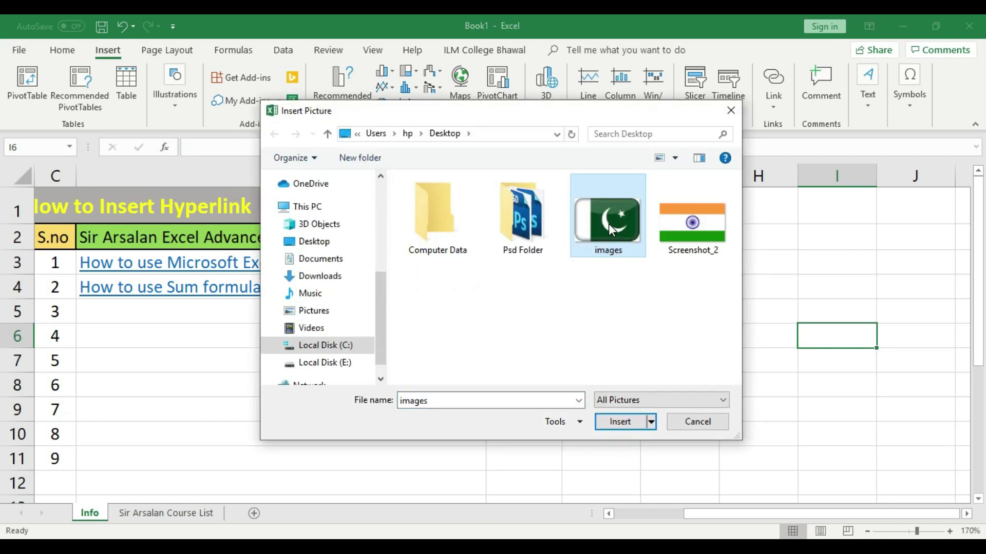
click(615, 424)
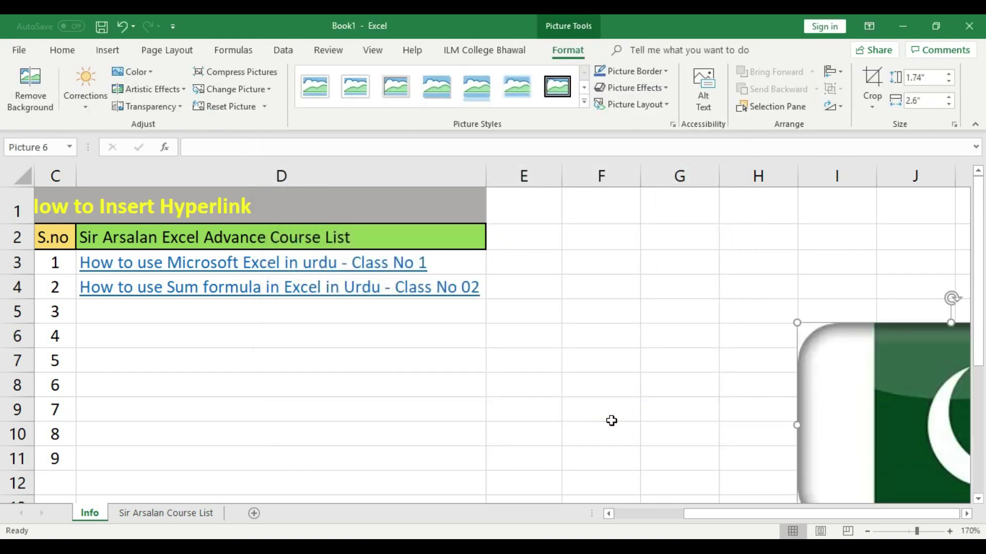
Shrink the Pakistani flag picture to about 1" by 1.5" and place it across columns F to H near the top rows
drag(899, 391, 736, 318)
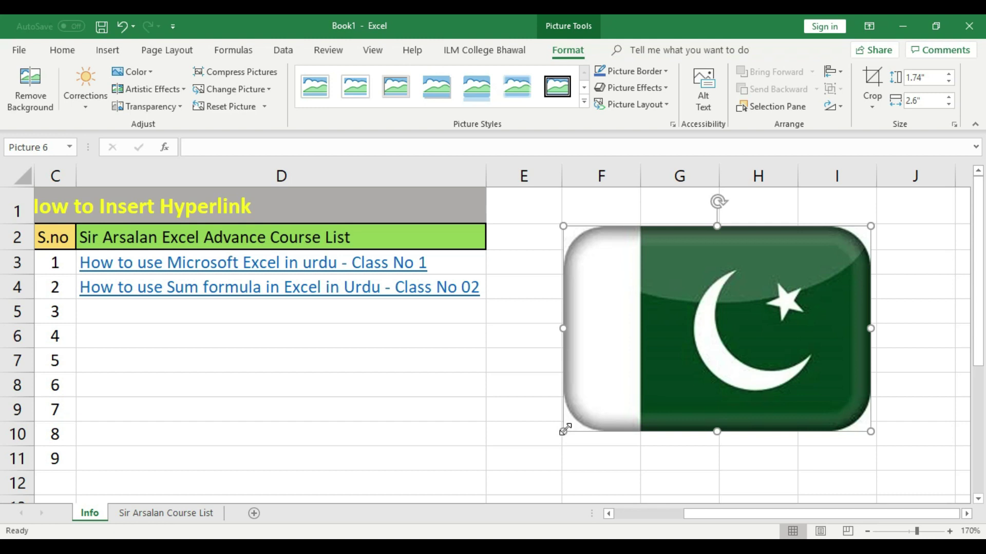
drag(563, 431, 795, 351)
drag(807, 281, 713, 267)
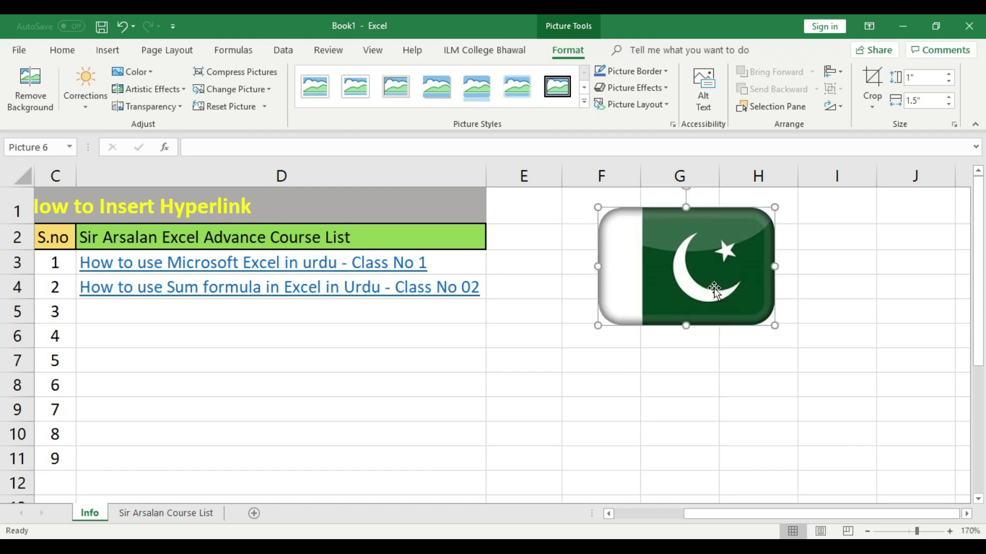
click(852, 334)
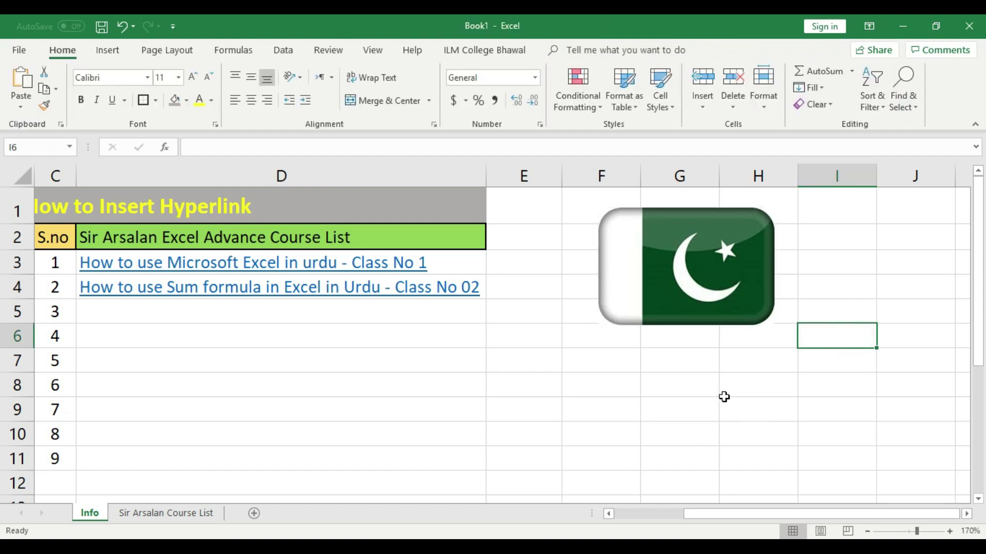
drag(670, 287, 670, 279)
click(590, 438)
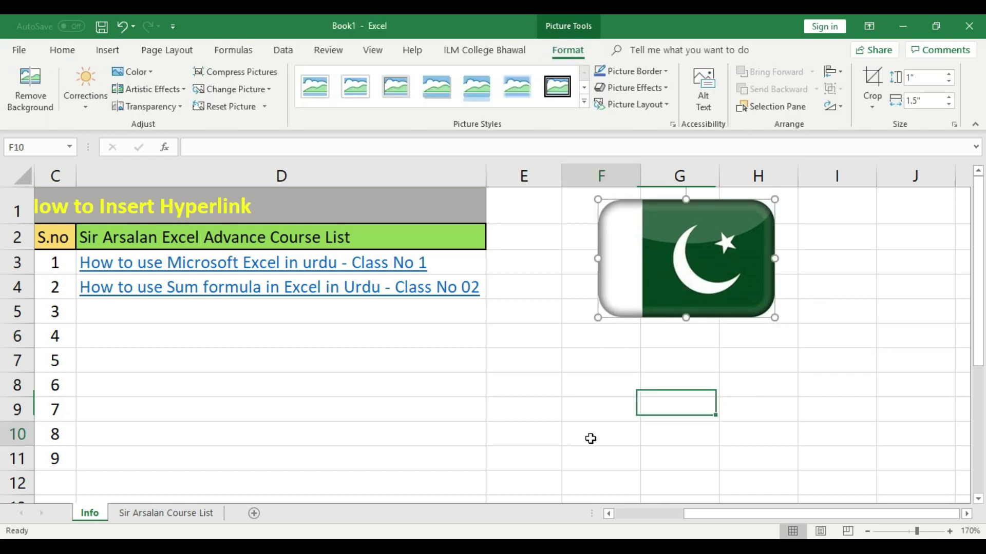
Insert the Indian flag picture Screenshot_2 from the Desktop, shrink it and place it below the Pakistani flag
click(112, 56)
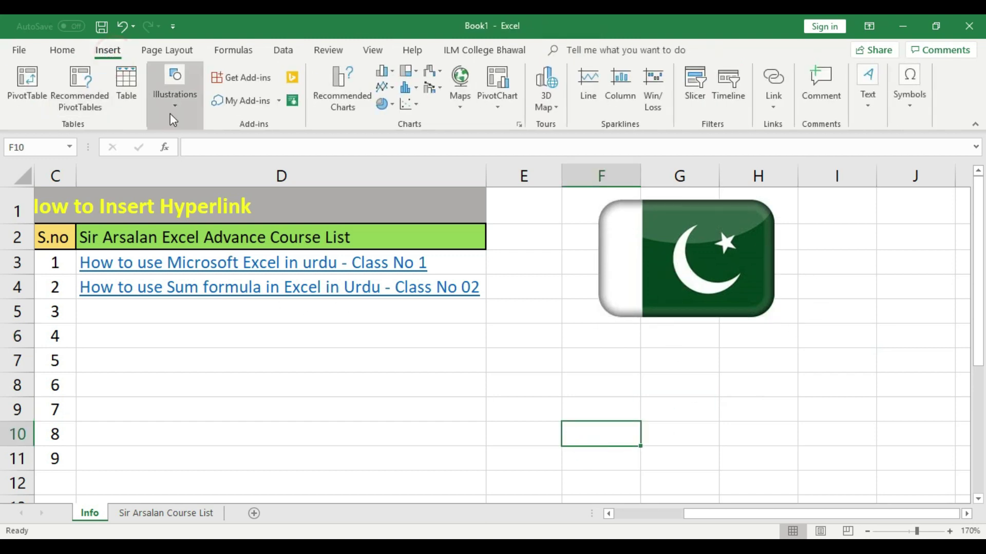
click(175, 95)
click(169, 148)
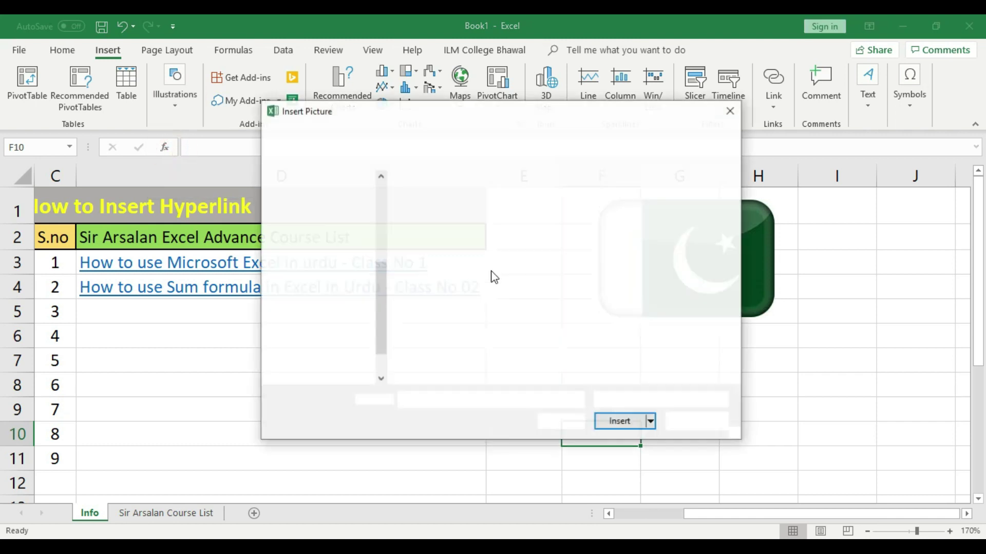
click(691, 221)
click(617, 421)
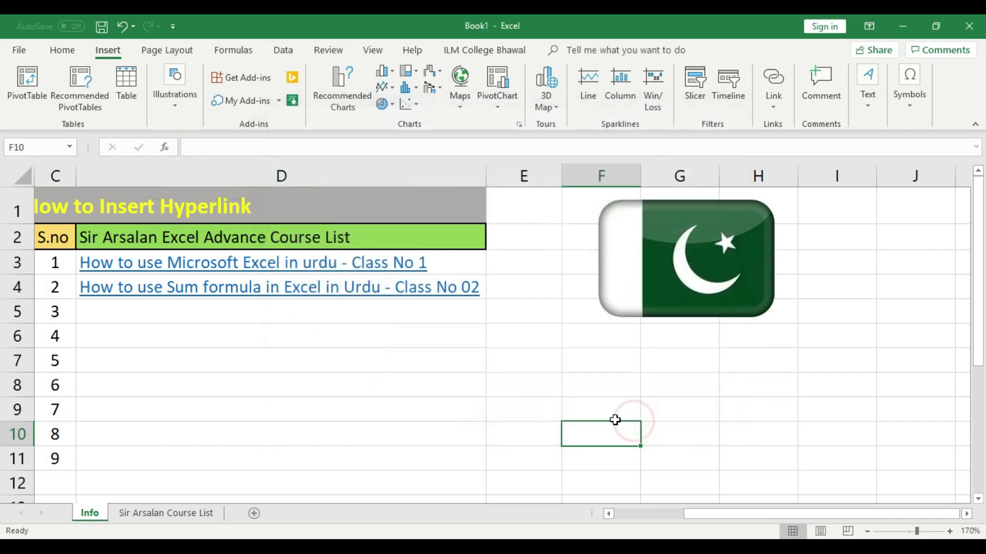
drag(660, 451, 472, 253)
drag(361, 231, 681, 379)
Move the Pakistani and Indian flag pictures side by side into column D below the Class No 02 title
drag(725, 514, 635, 515)
drag(892, 258, 370, 385)
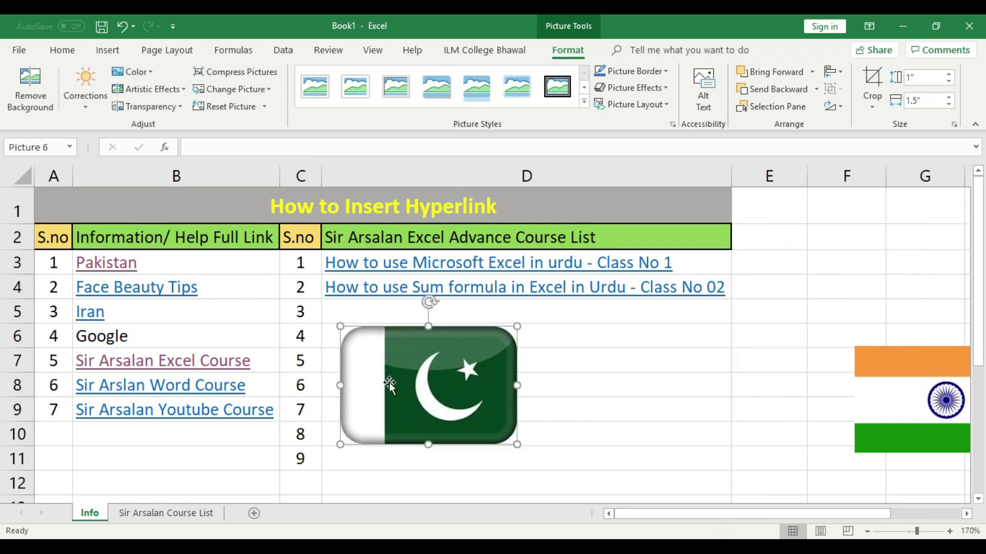
click(921, 392)
drag(922, 393, 678, 366)
click(826, 369)
drag(478, 383, 482, 377)
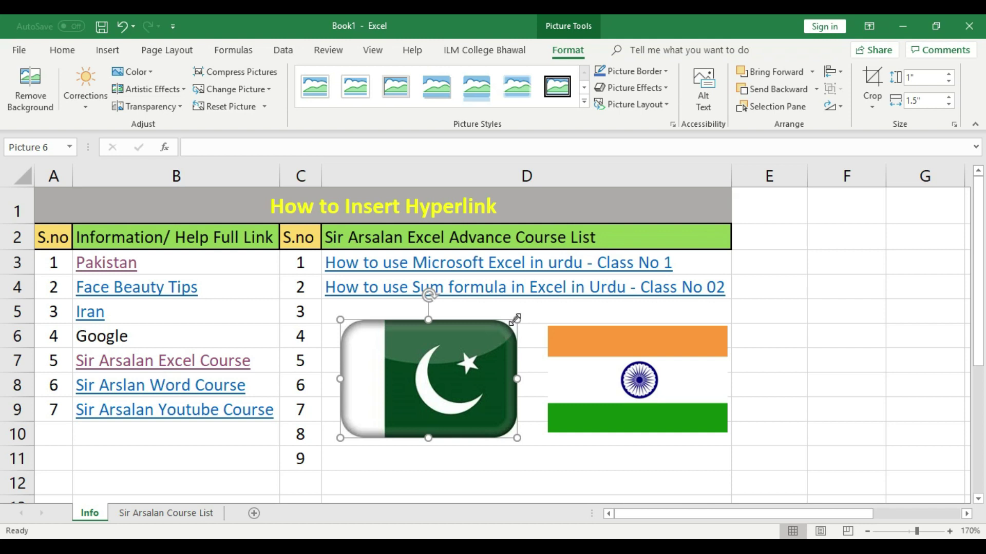
Reduce the Pakistani flag picture to about 0.95" by 1.42" to suit the Indian flag beside it
drag(515, 319, 508, 346)
click(922, 382)
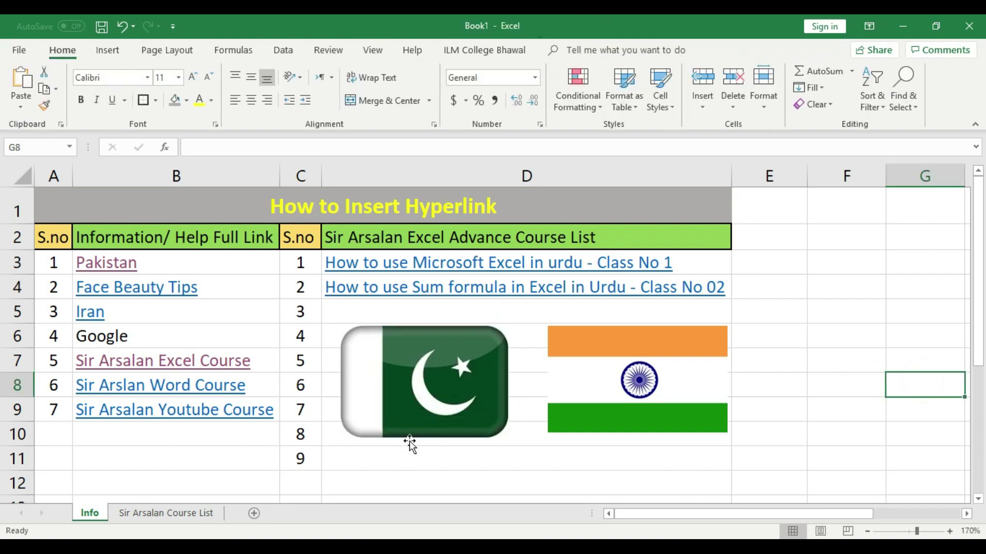
click(459, 414)
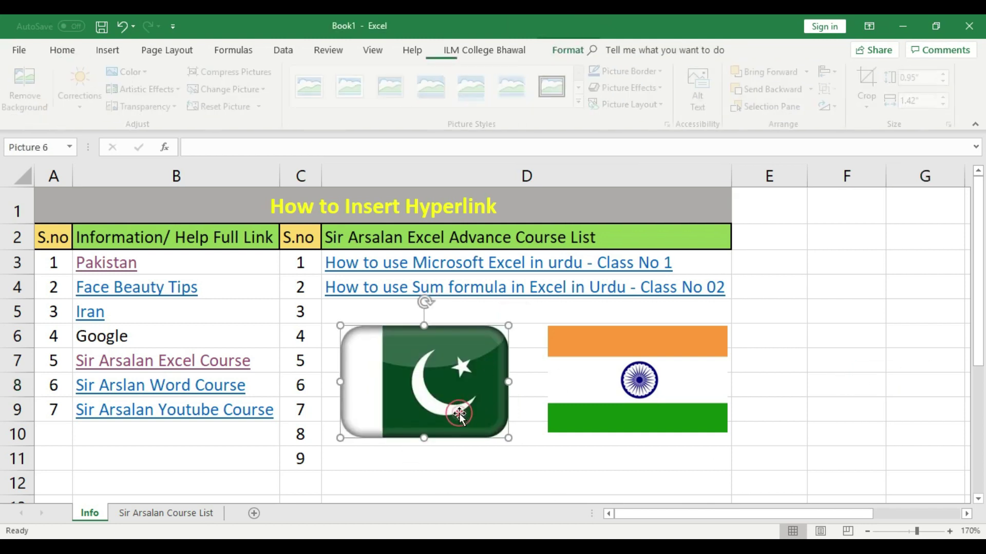
click(656, 384)
click(768, 380)
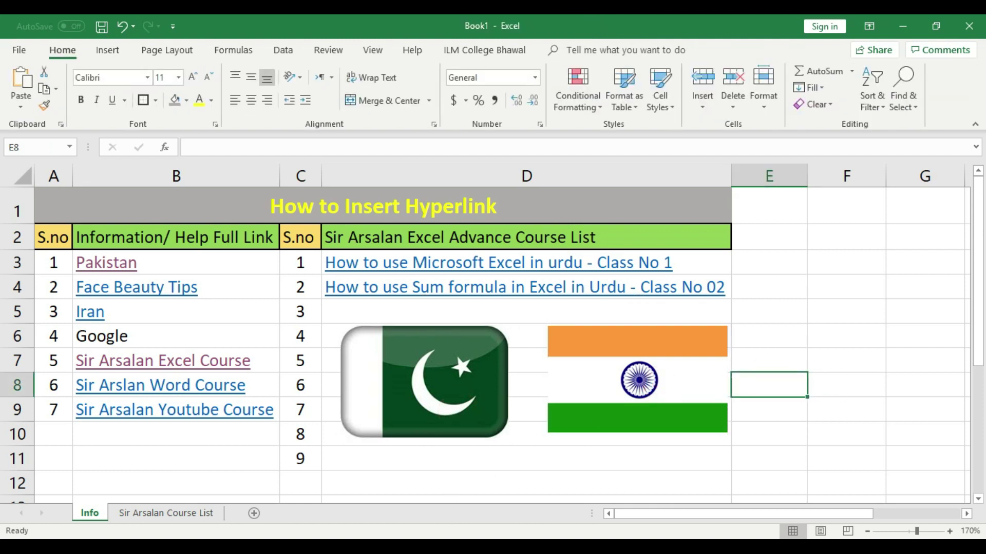
Switch to the browser, search Google for "pakistani flag" and open the Flag of Pakistan article on Wikipedia
key(alt+Tab)
click(257, 52)
key(BackSpace)
text(g)
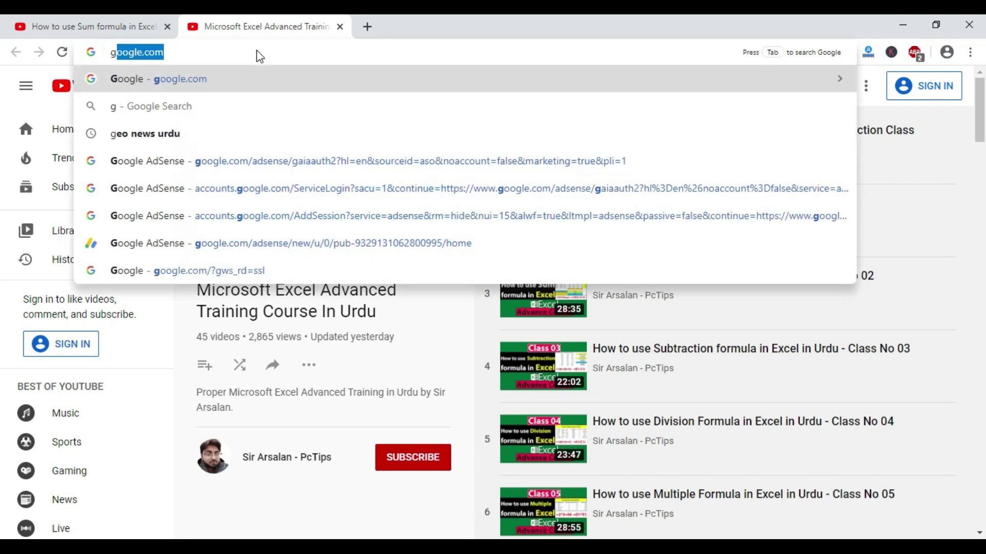
key(Return)
text(pakistani flag)
key(Return)
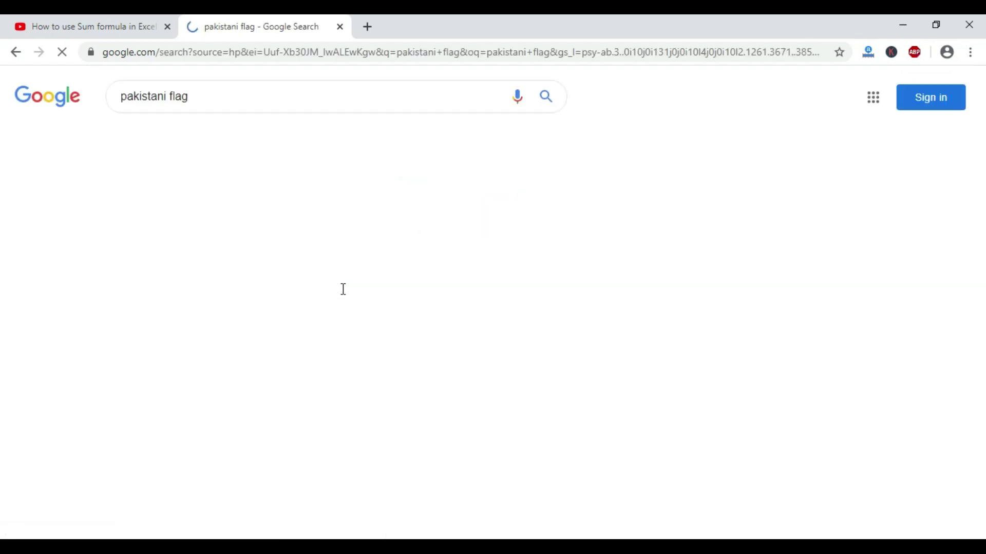
scroll(268, 323, down, 1)
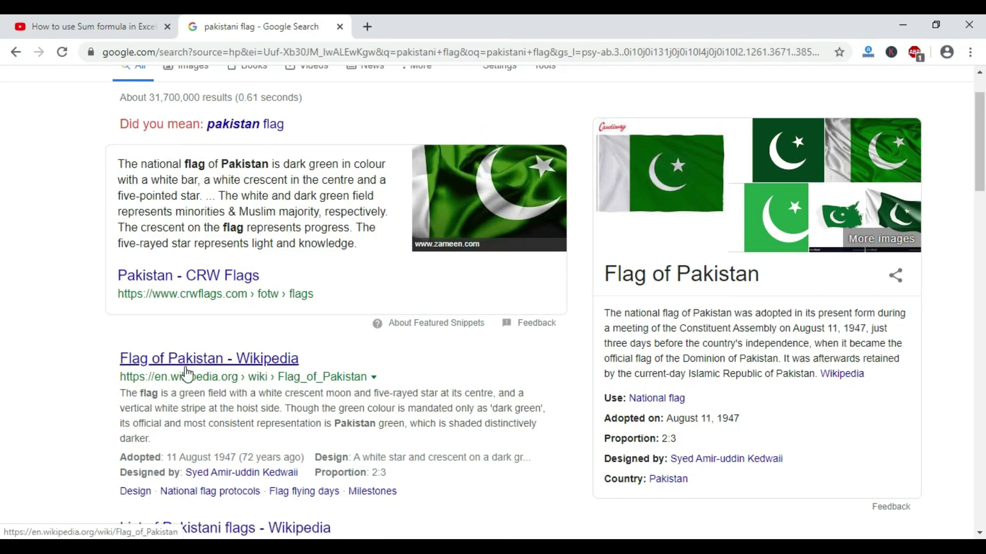
click(273, 359)
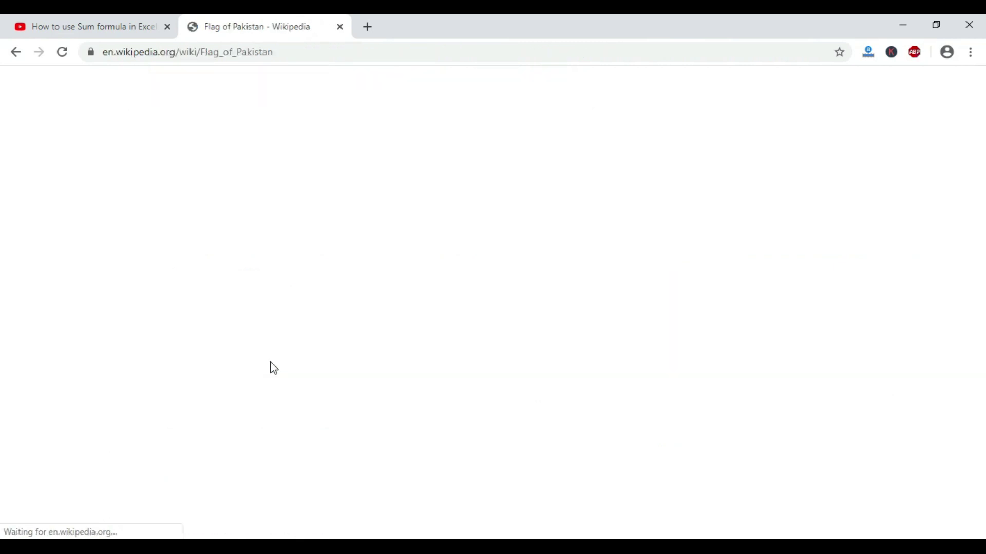
Copy the Flag of Pakistan article's web address and switch back to the Excel workbook
click(260, 53)
right_click(260, 52)
click(292, 132)
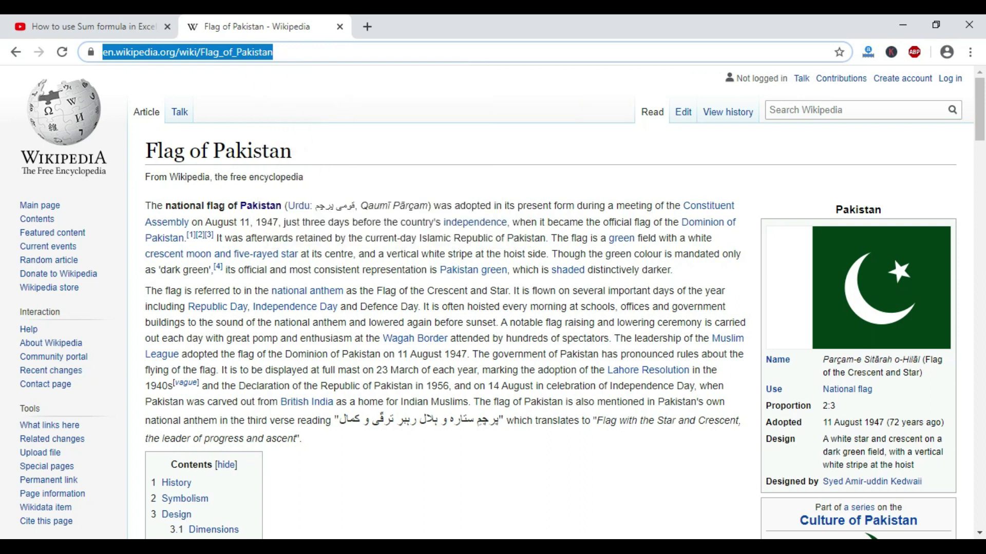
key(alt+Tab)
click(580, 469)
click(436, 386)
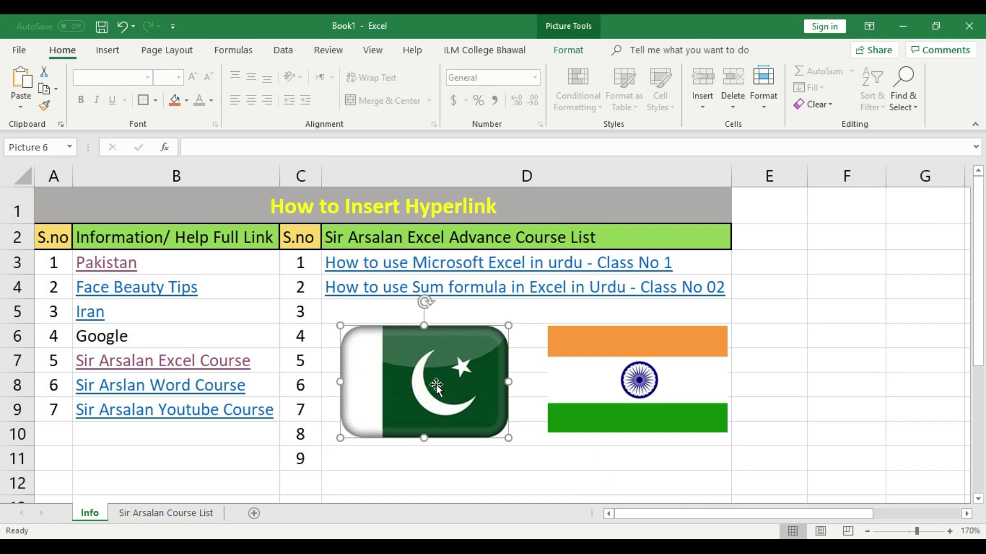
click(455, 464)
click(452, 379)
key(ctrl+k)
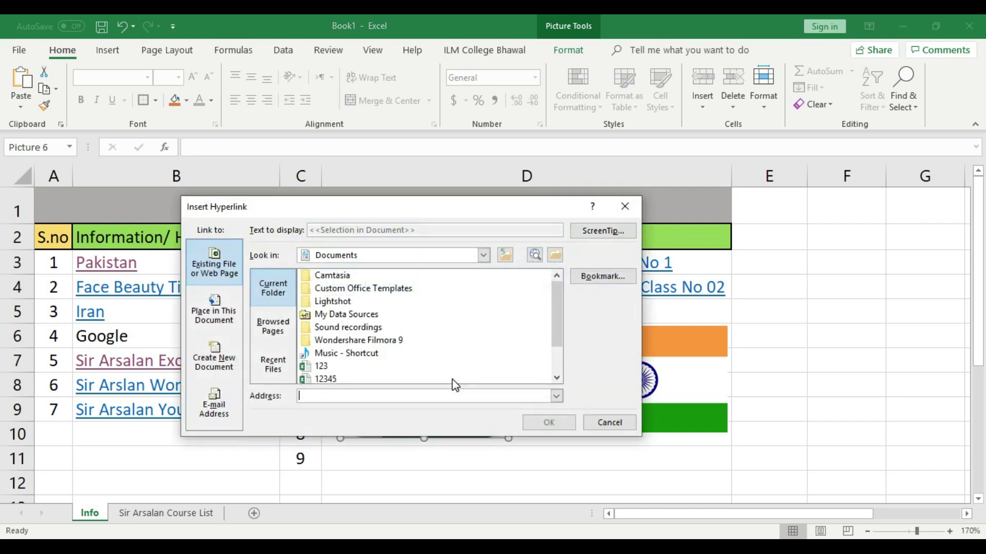
right_click(351, 398)
click(384, 443)
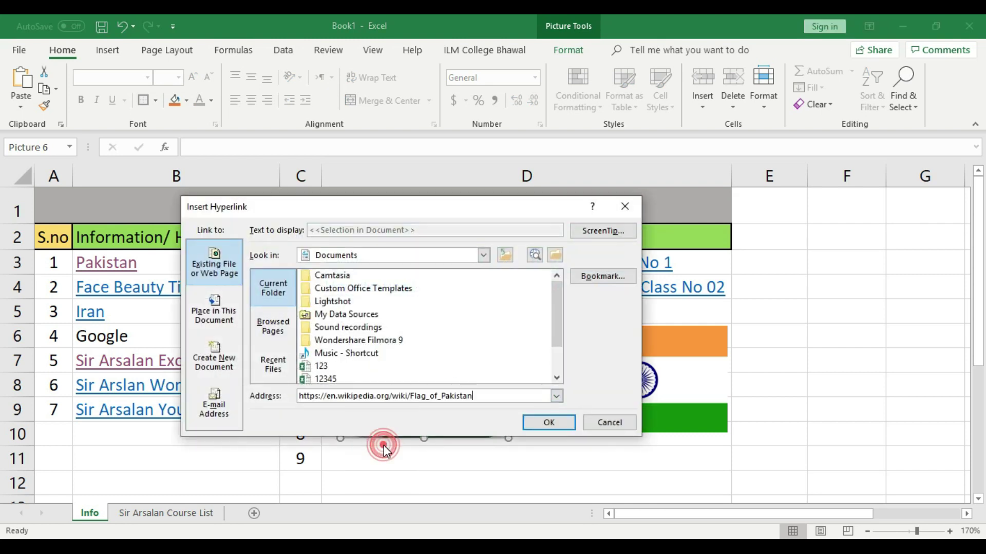
click(538, 425)
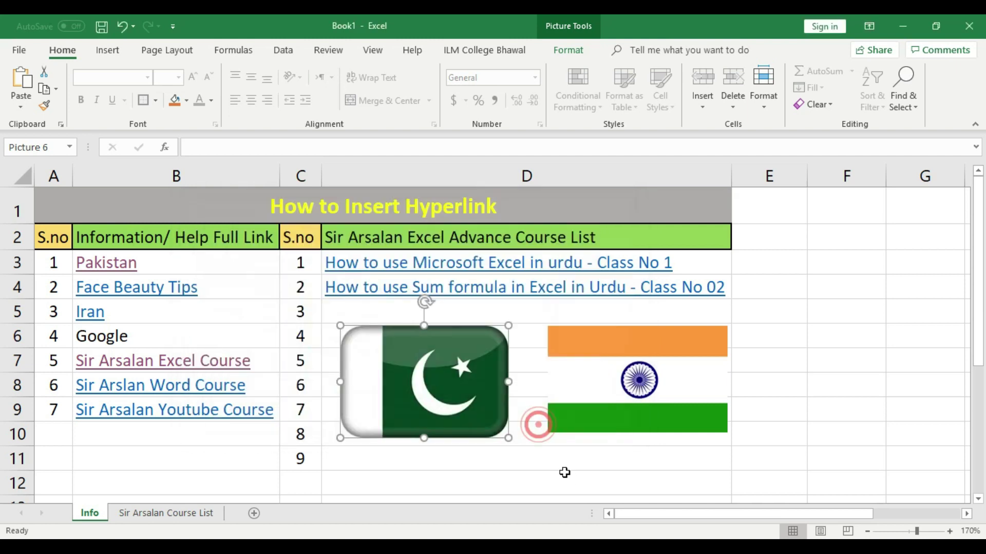
Deselect the Pakistani flag picture and follow its hyperlink to test it in the browser
click(572, 468)
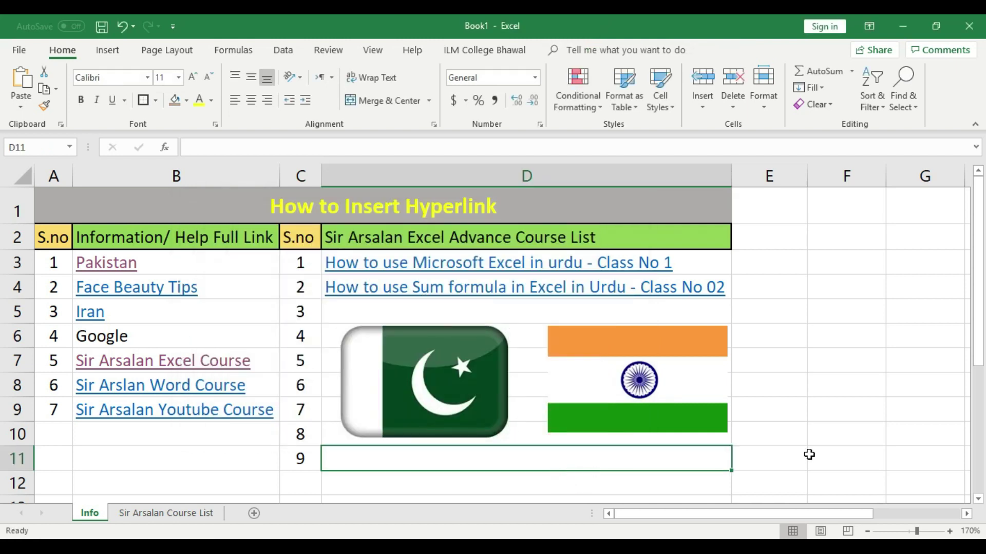
click(861, 406)
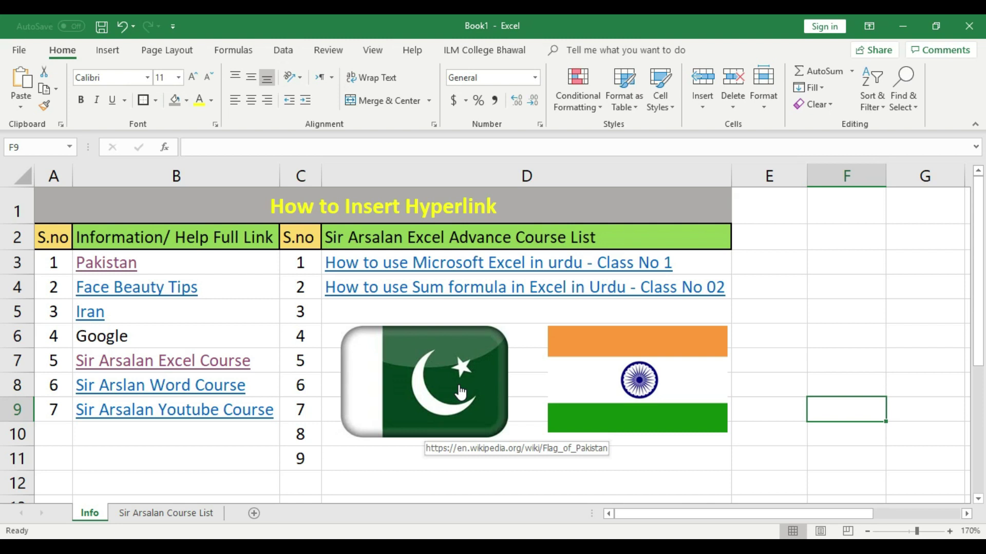
click(414, 388)
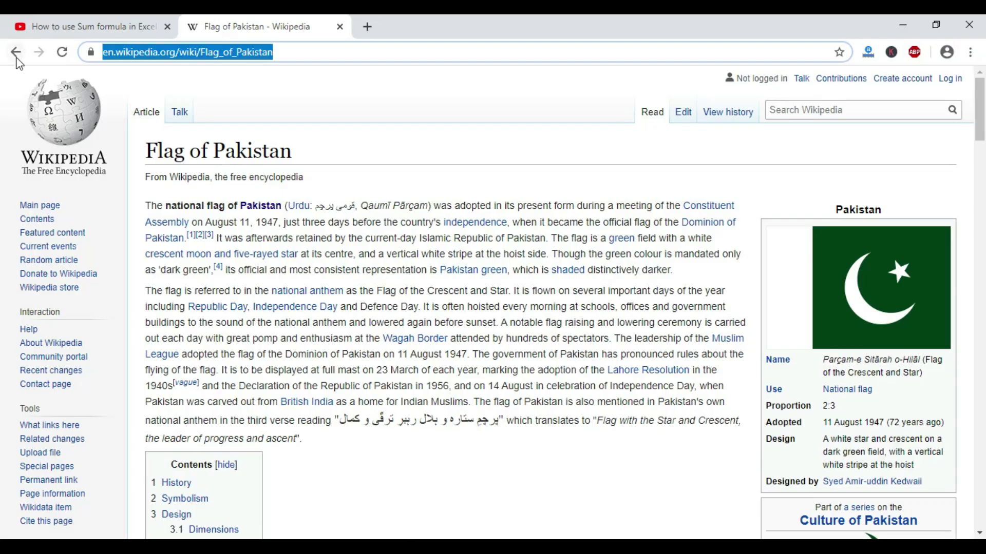
Go back to the Google results, search for "indian flag flag" and open the Flag of India article on Wikipedia
click(17, 53)
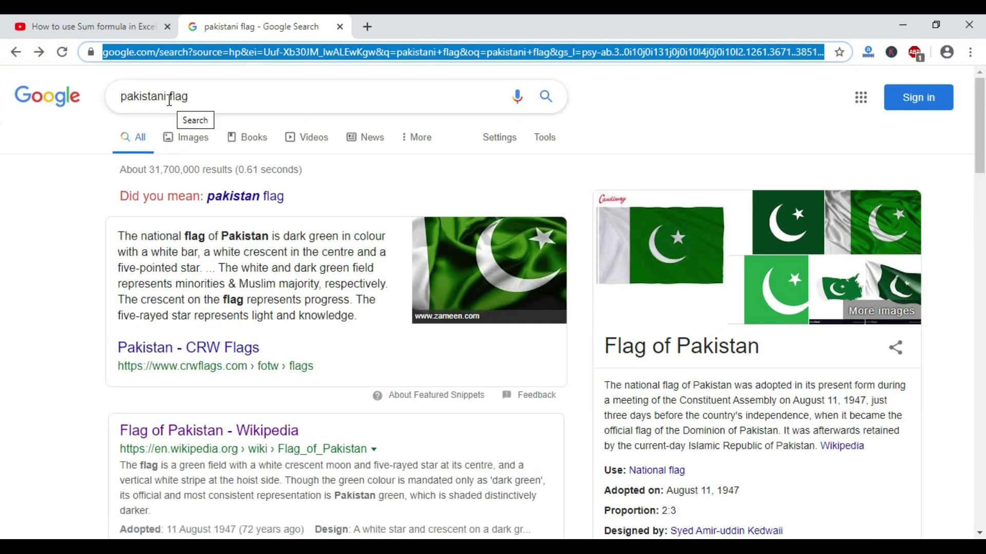
double_click(165, 97)
text(indian fla)
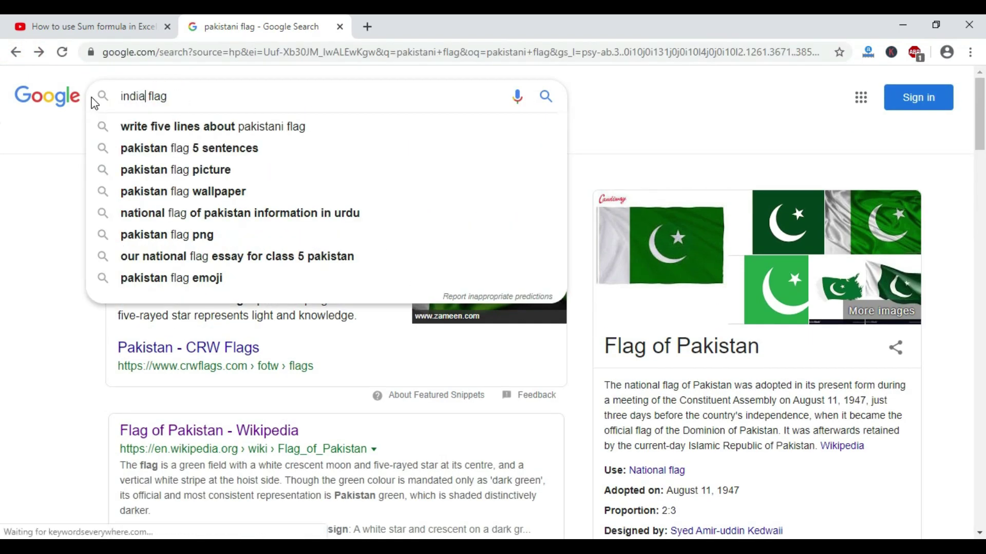
text(g)
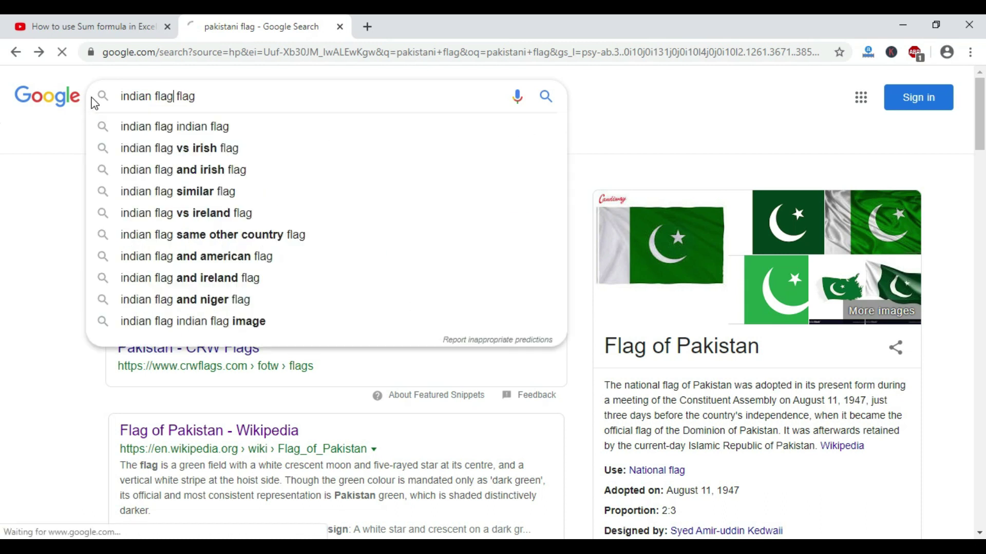
key(Return)
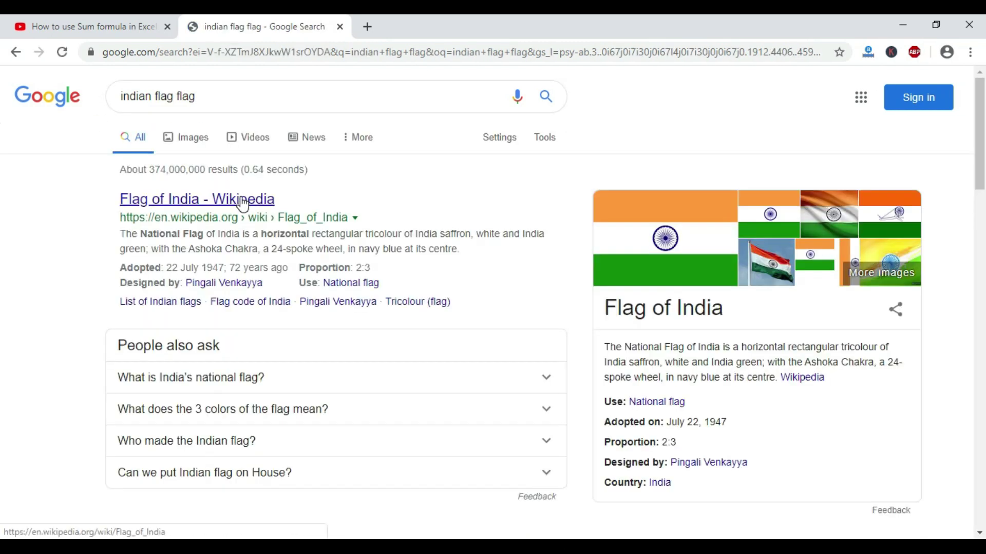
click(240, 200)
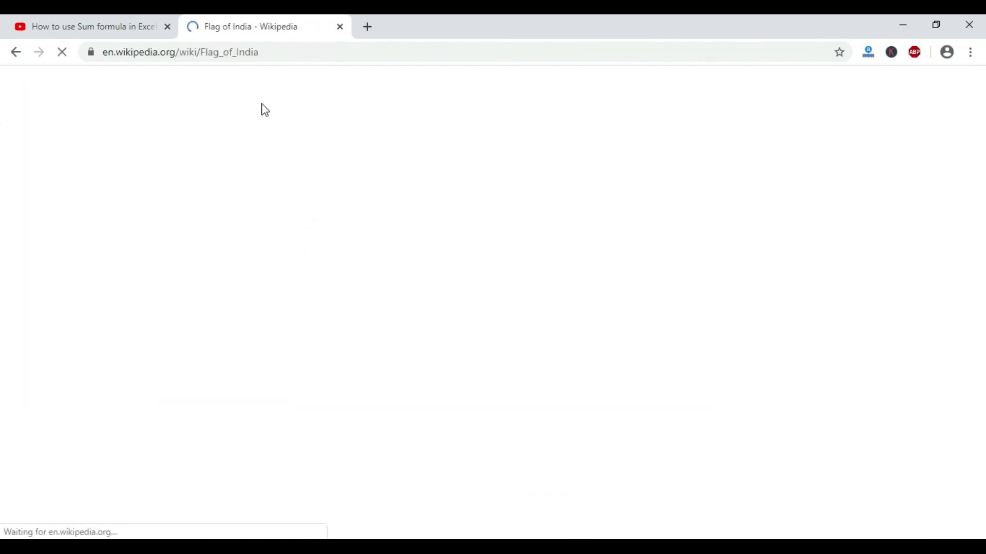
Copy the Flag of India article's web address and switch back to the Excel workbook
click(259, 51)
right_click(240, 53)
click(287, 138)
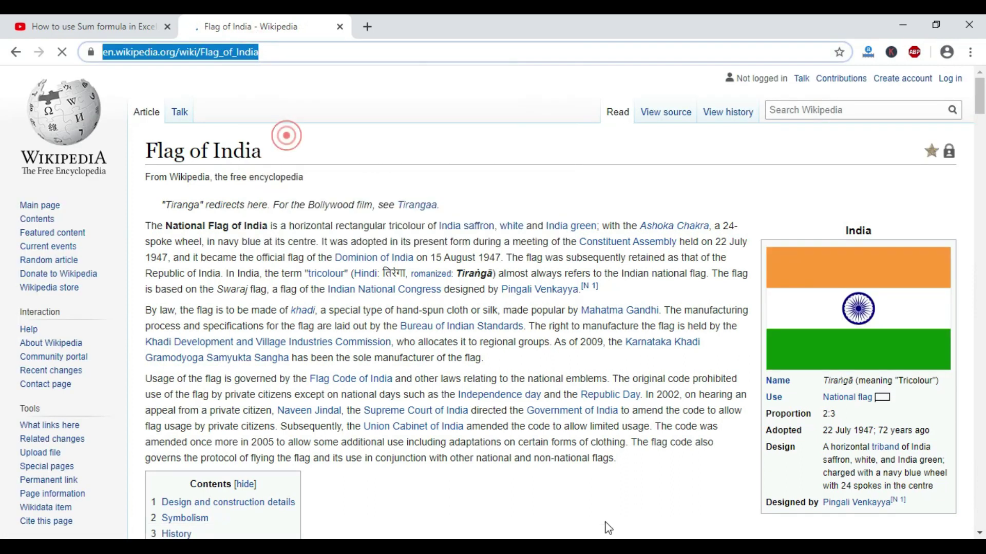
key(alt+Tab)
click(685, 387)
click(767, 353)
click(671, 373)
right_click(671, 370)
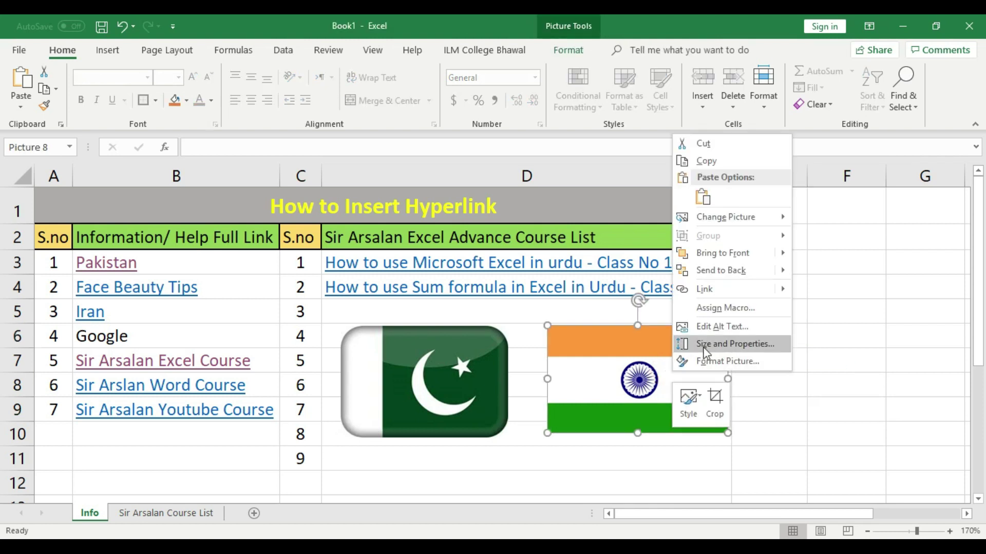
click(784, 288)
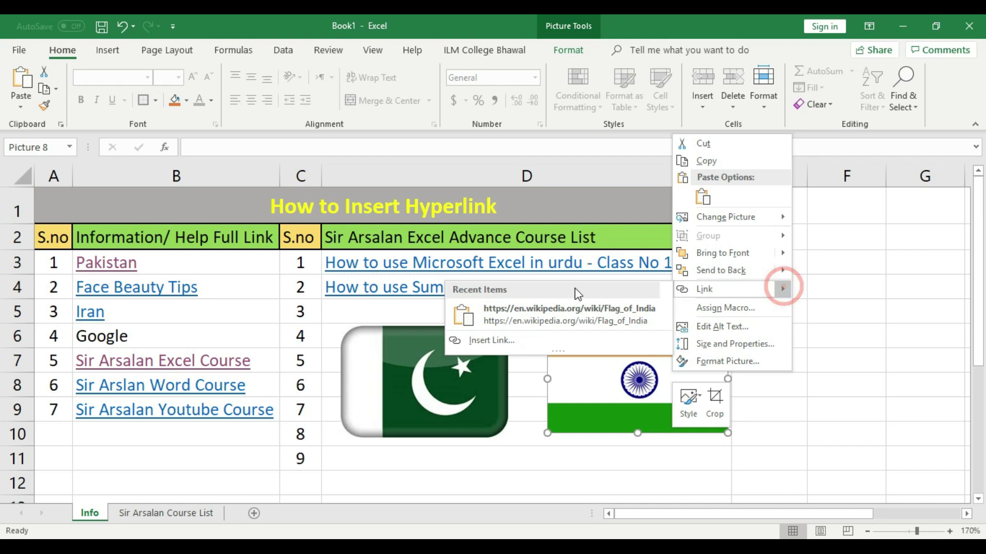
click(553, 340)
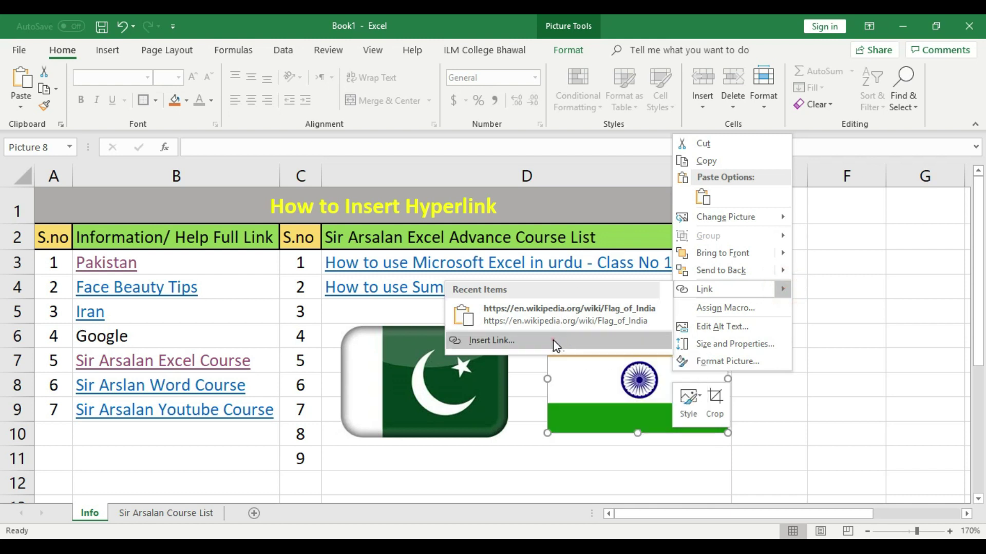
click(473, 408)
key(ctrl+v)
click(689, 435)
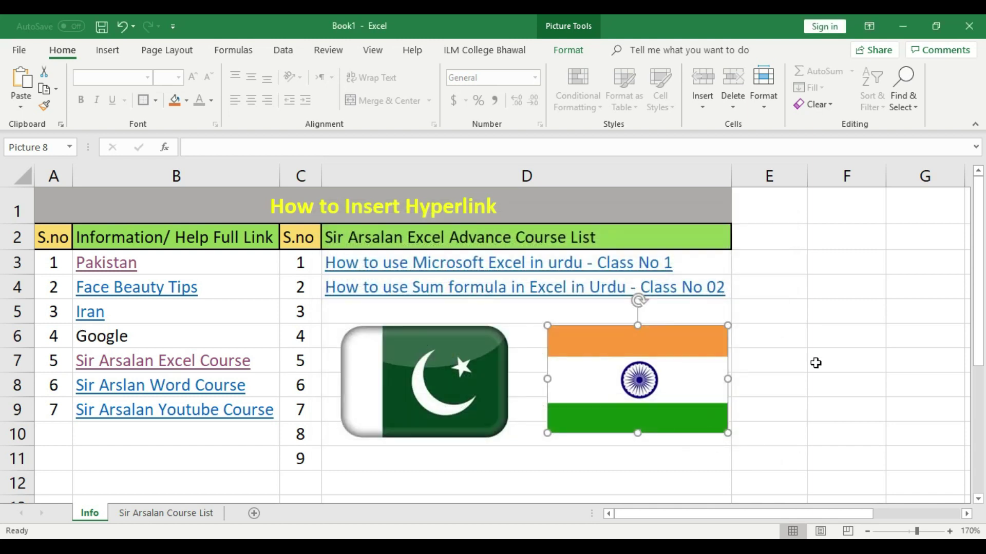
click(815, 336)
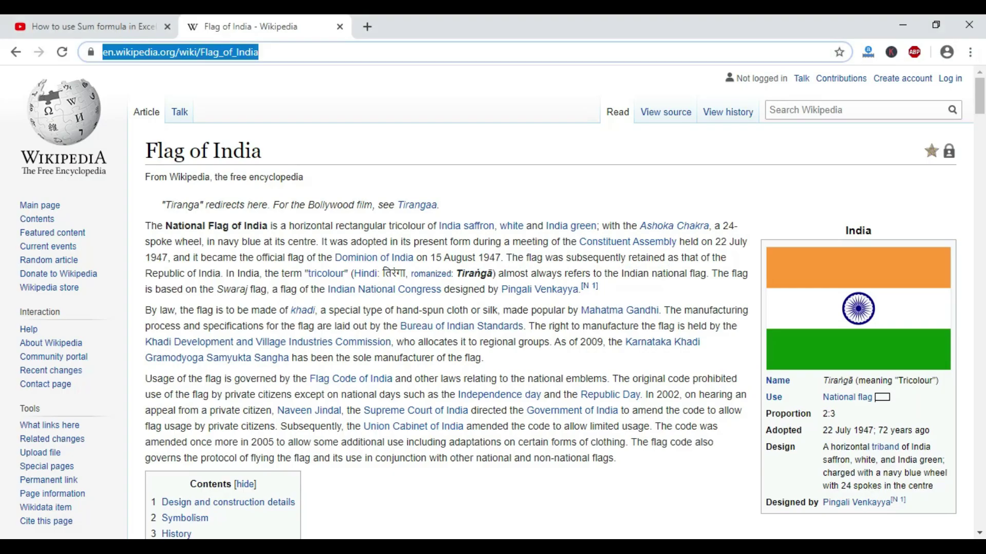
Close the browser window and bring the Excel workbook back to the front
click(969, 25)
click(899, 28)
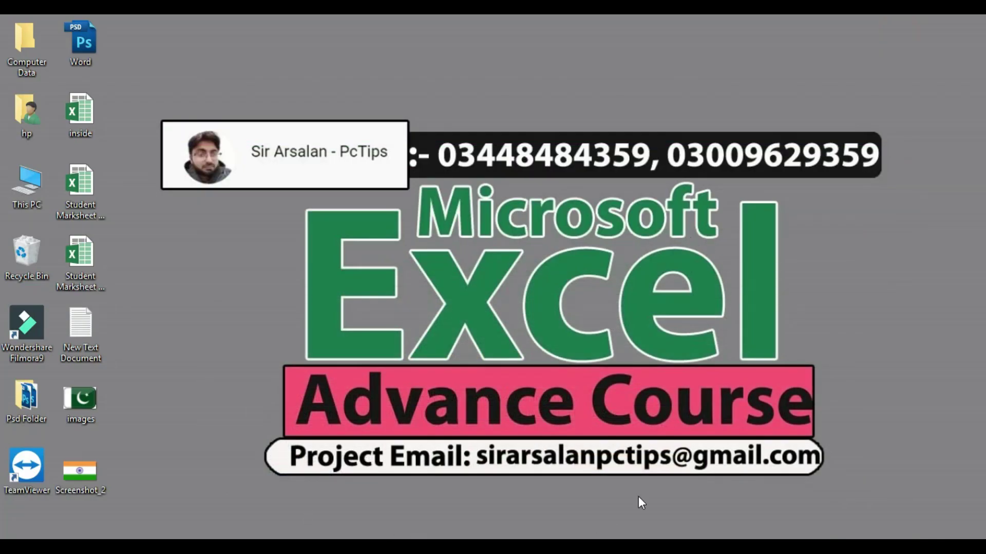
click(572, 547)
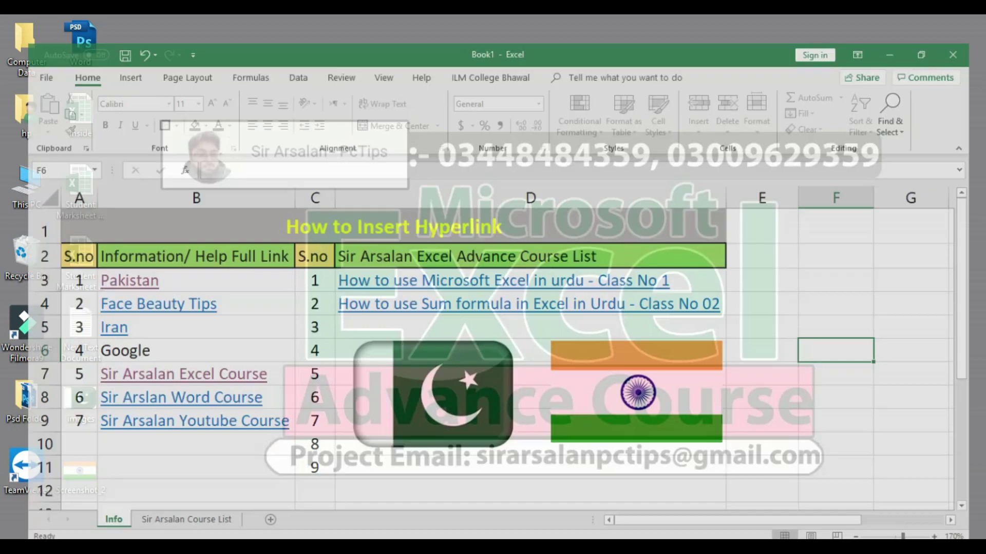
click(795, 384)
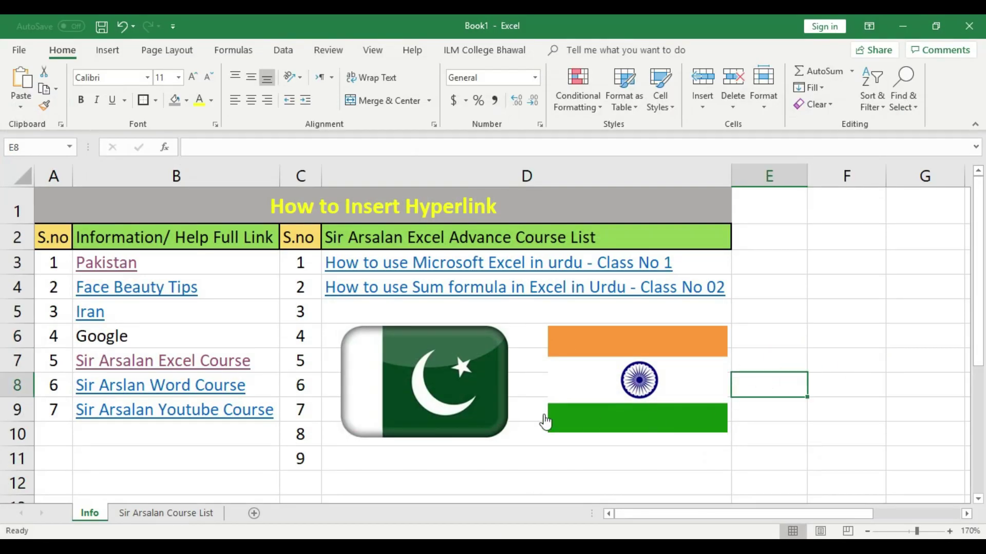
Test the hyperlinks on the Pakistani and Indian flag pictures in the browser, returning to Excel after each
mouse_move(452, 367)
click(434, 386)
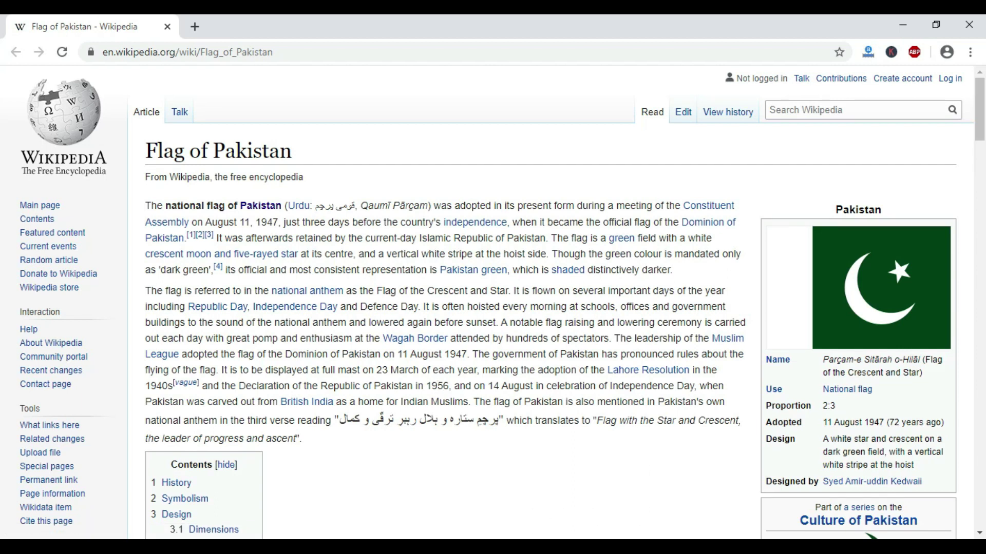
click(514, 547)
click(668, 395)
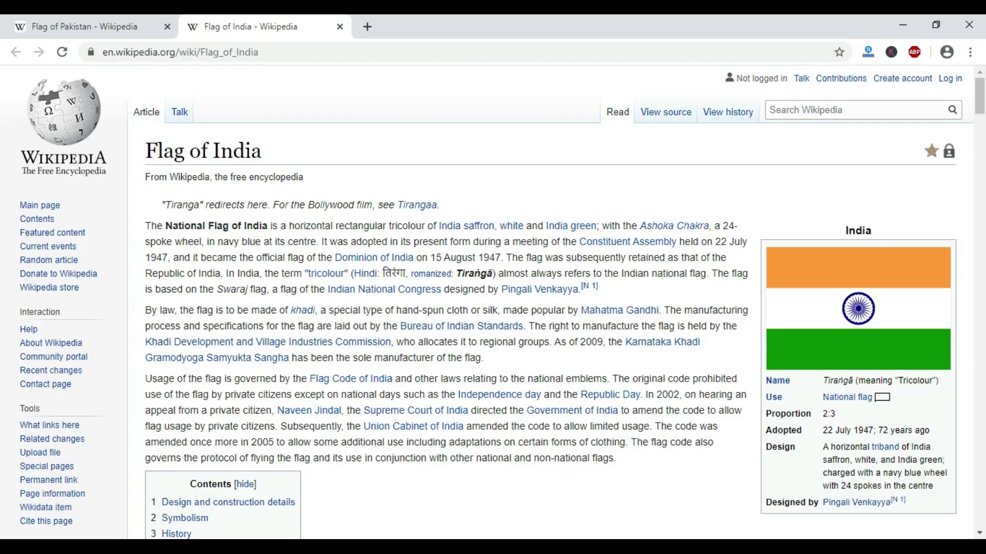
key(alt+Tab)
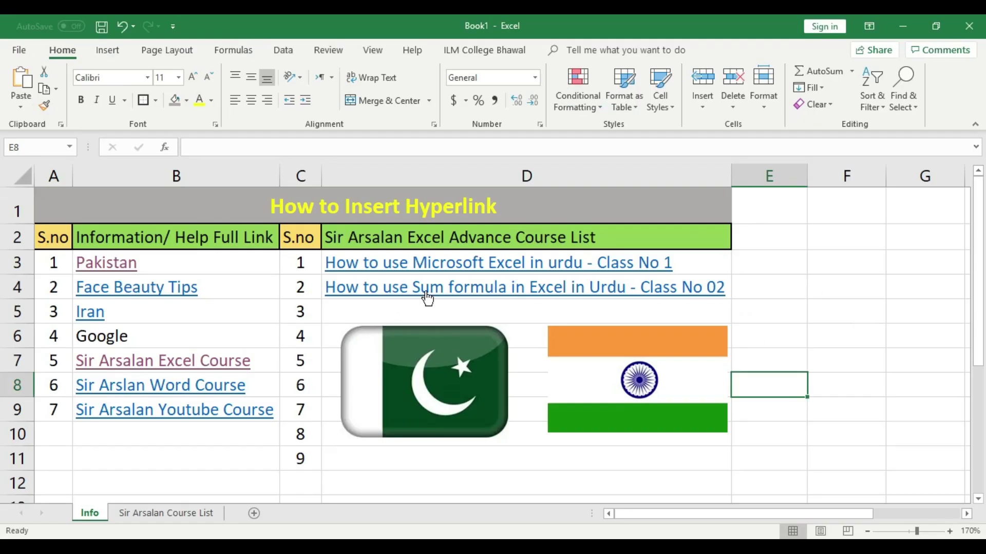
Test the Sum formula Class No 02 link in D4, then close its YouTube tab and return to Excel
click(564, 295)
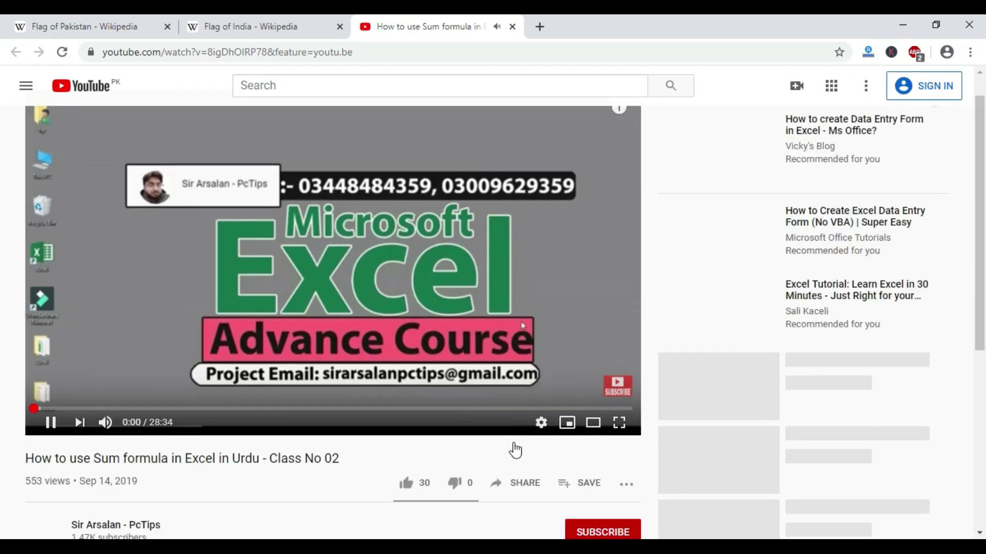
scroll(149, 392, down, 3)
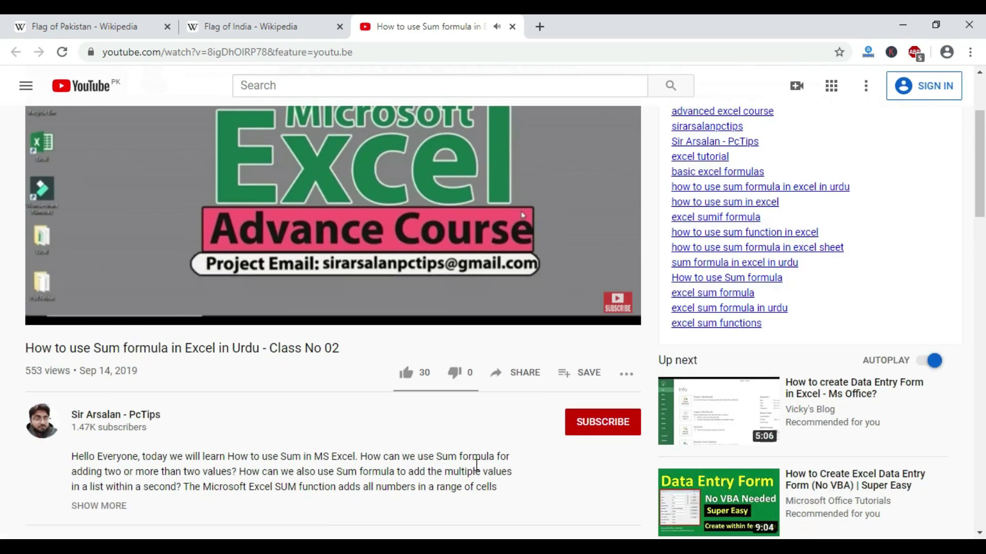
click(512, 26)
click(596, 547)
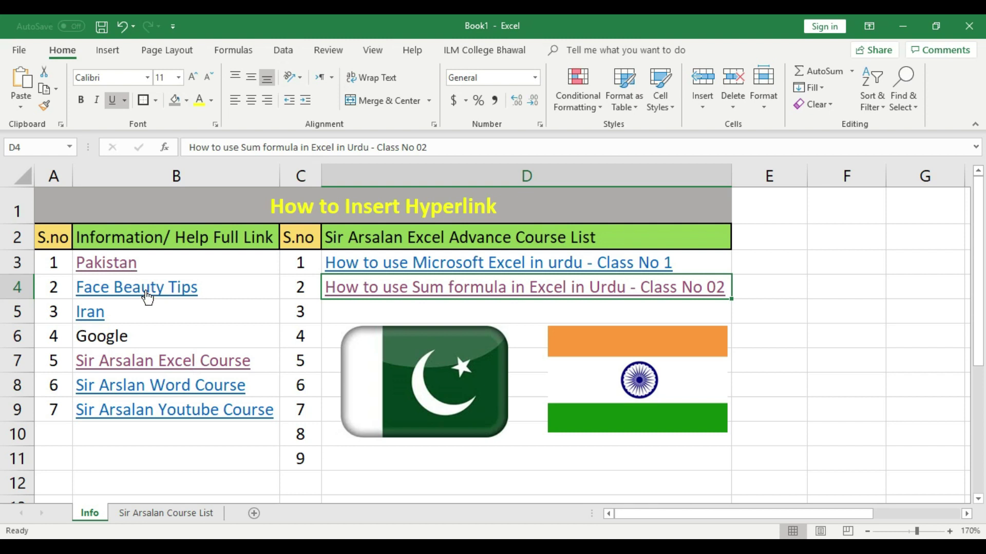
Test the Face Beauty Tips link in B4, then minimize the browser and return to the sheet
click(165, 286)
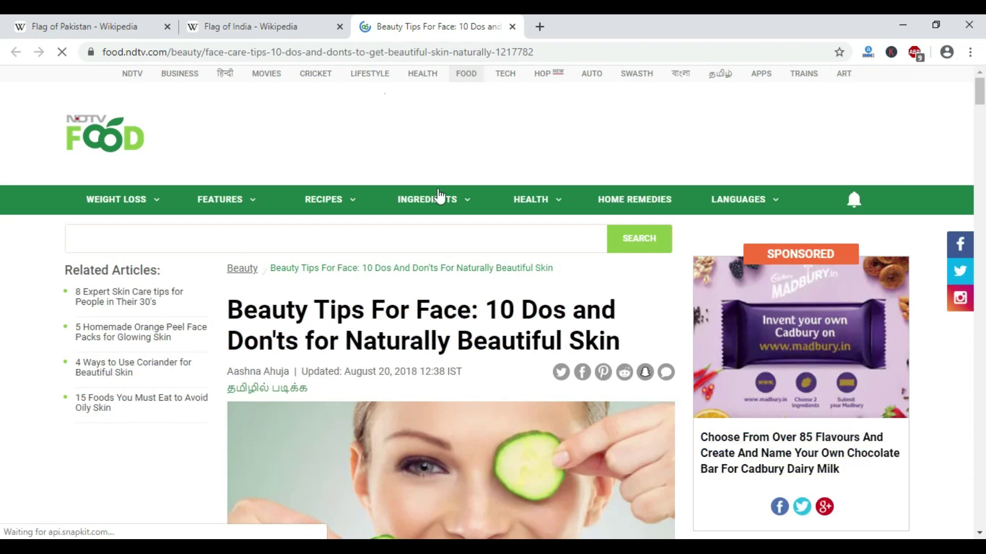
click(902, 25)
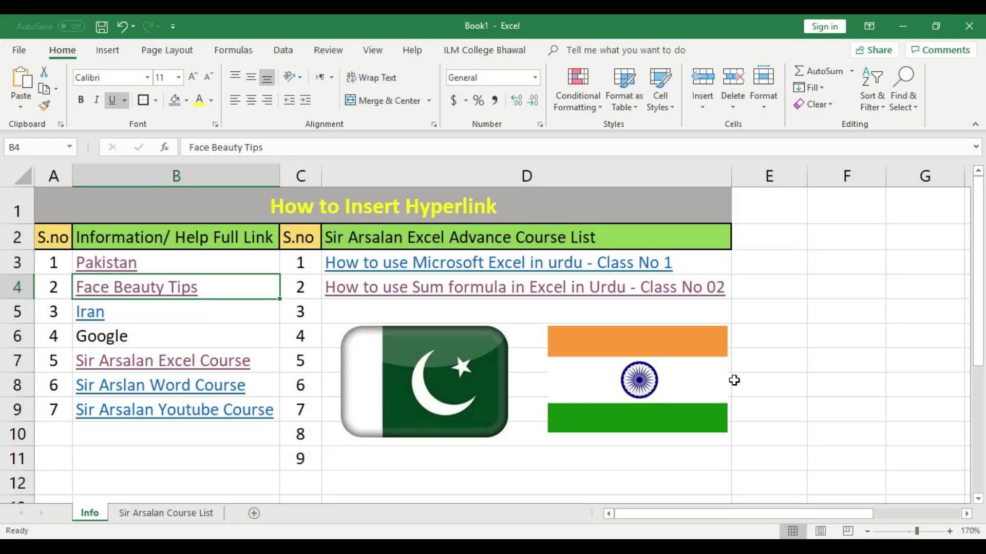
click(763, 365)
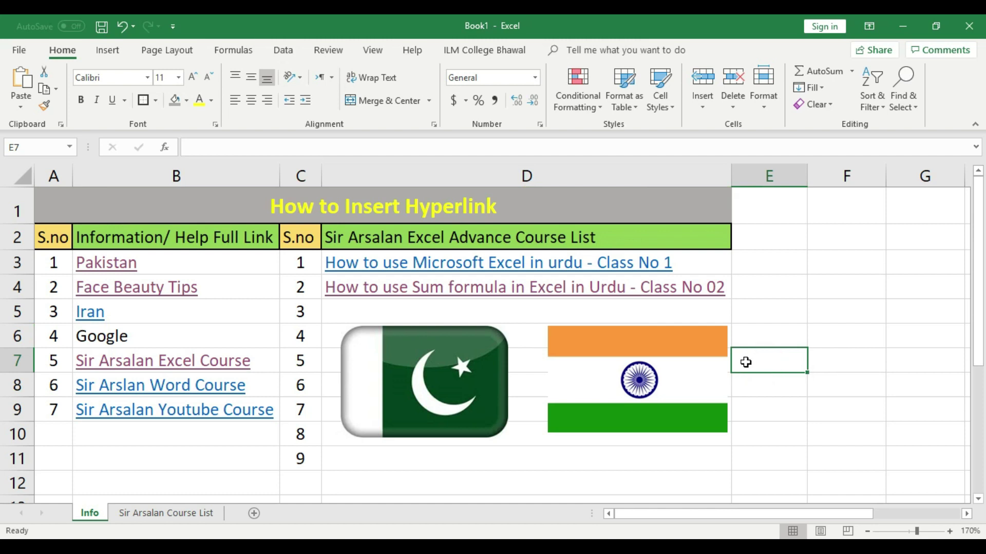